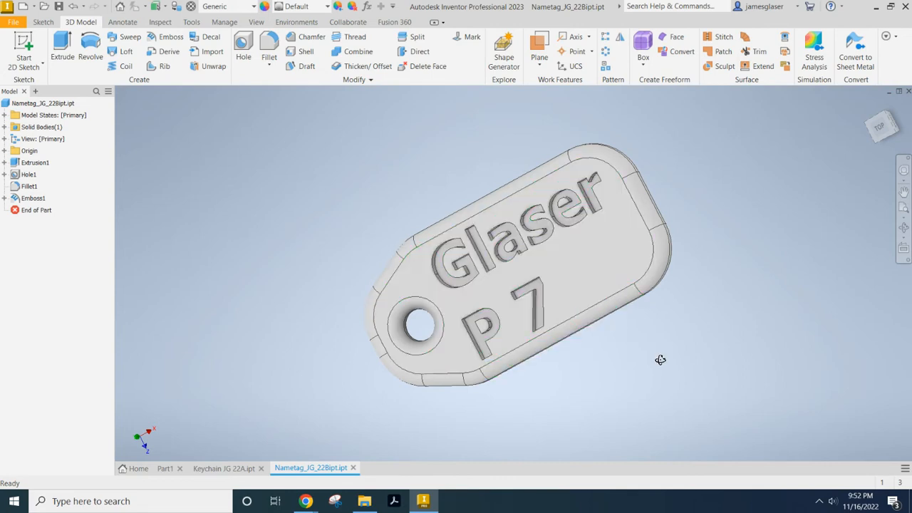
pyautogui.keyDown('shift'); pyautogui.moveTo(660, 361); pyautogui.dragTo(663, 330, button='middle'); pyautogui.keyUp('shift')
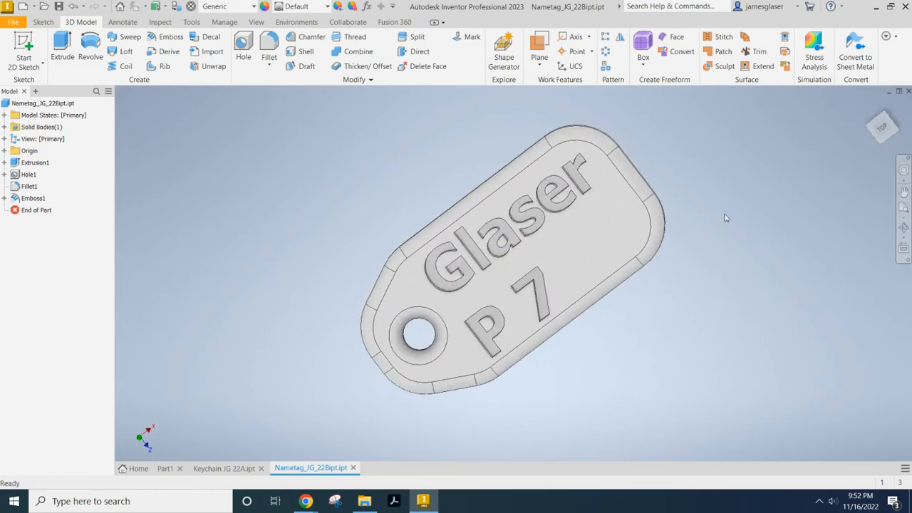
pyautogui.click(888, 130)
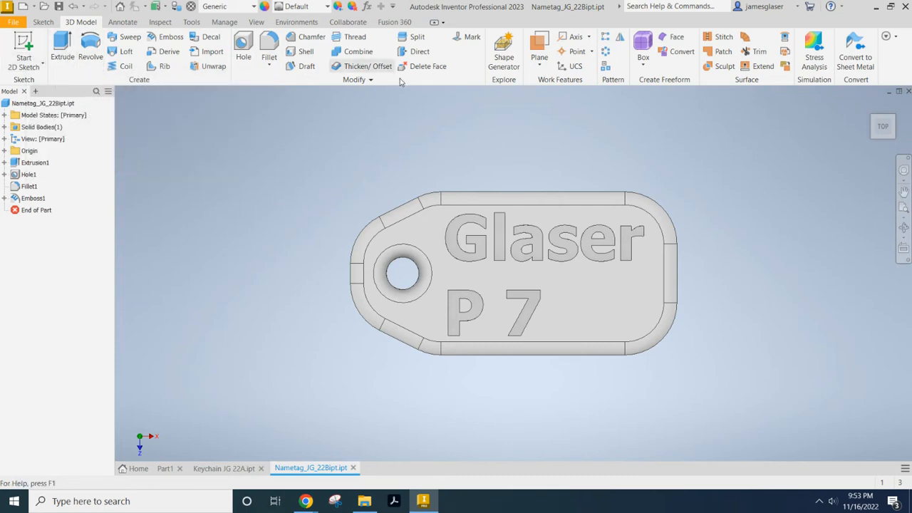
pyautogui.rightClick(482, 148)
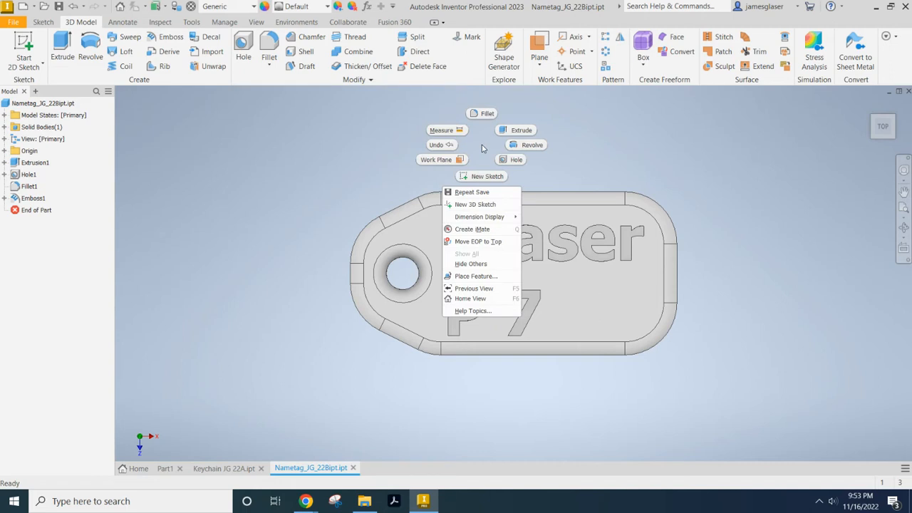
pyautogui.click(363, 184)
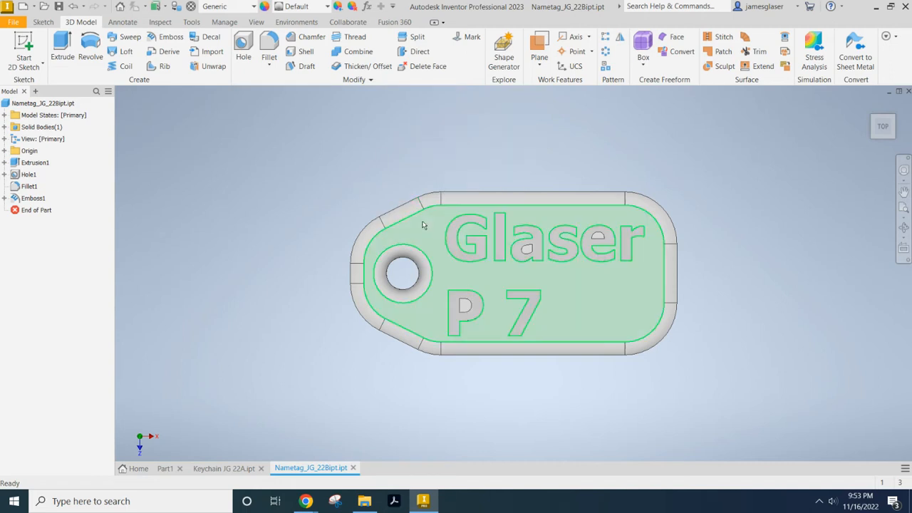
pyautogui.rightClick(422, 221)
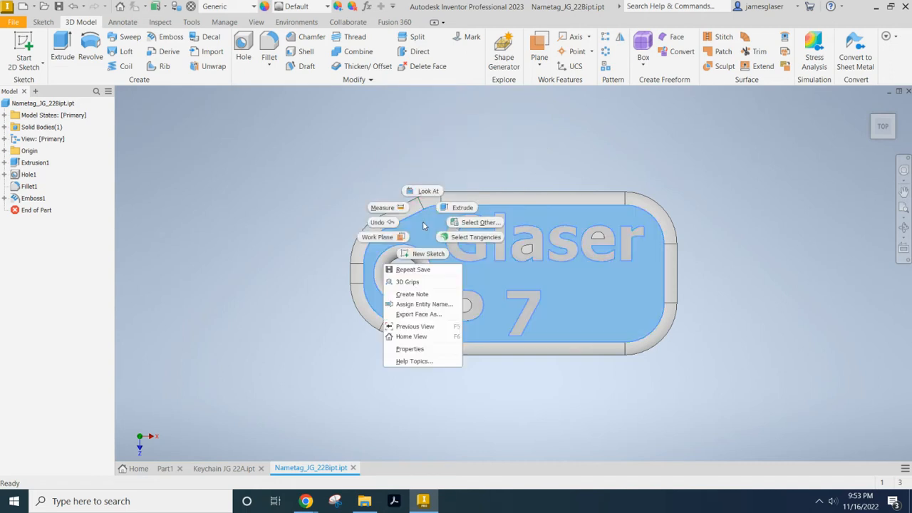
pyautogui.click(324, 212)
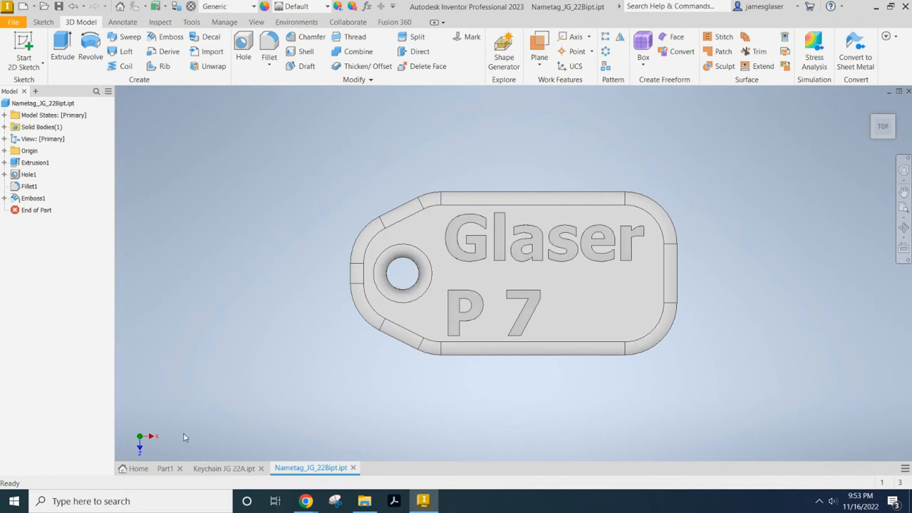
# Step: Create a new part file (.ipt) from the start page
pyautogui.click(135, 469)
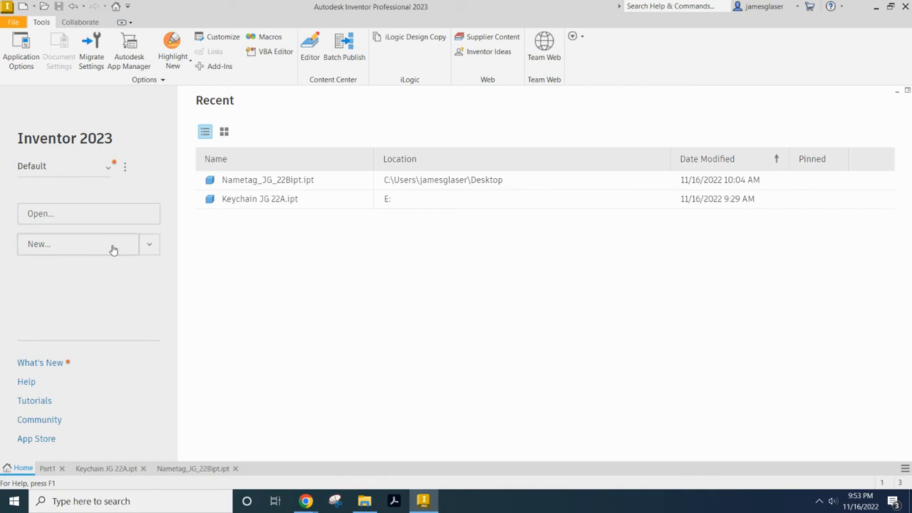
pyautogui.click(147, 245)
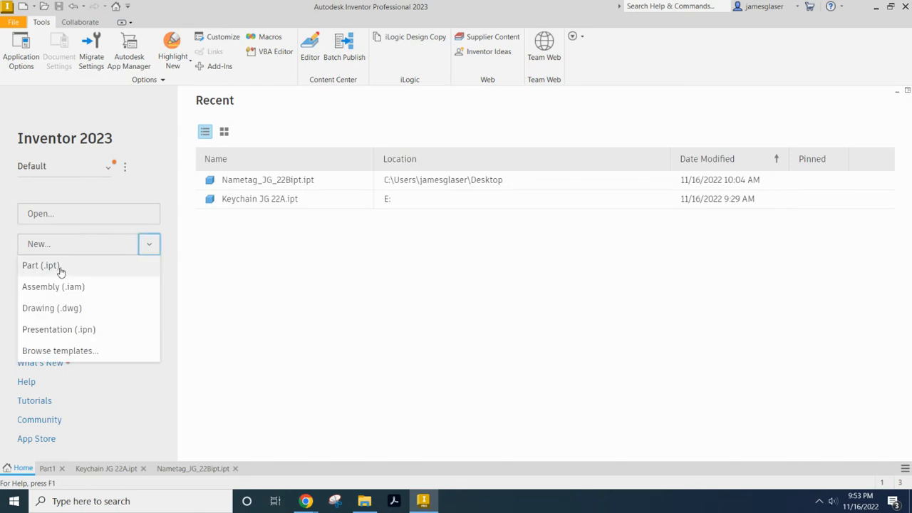
pyautogui.click(61, 267)
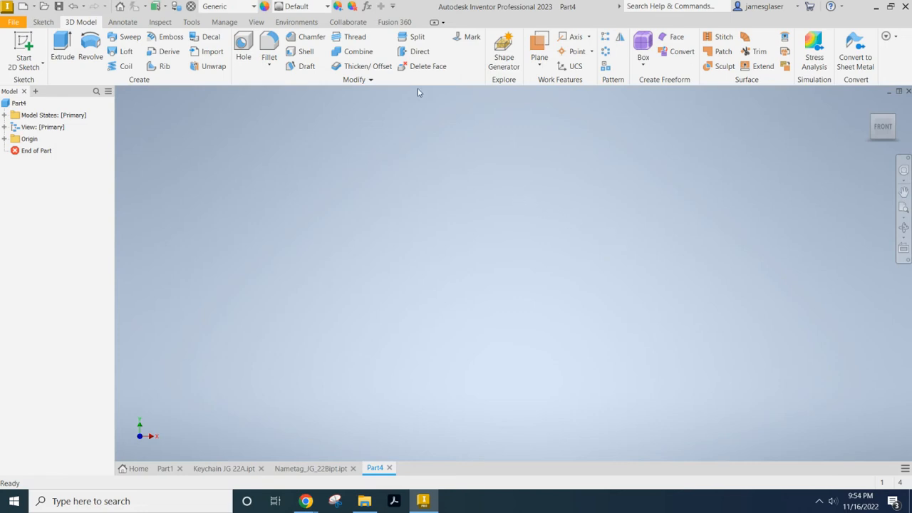
# Step: Start a 2D sketch on the horizontal XZ origin plane, with the X axis pointing right in the top view
pyautogui.click(26, 44)
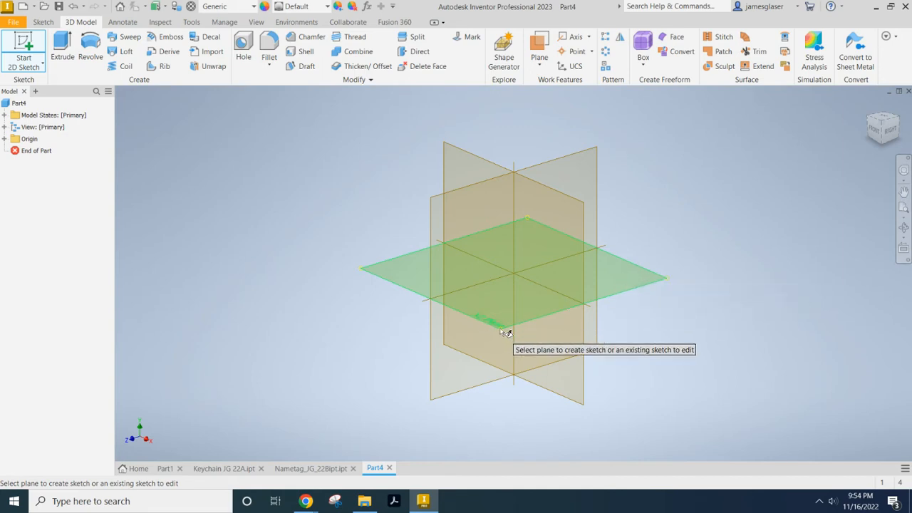
pyautogui.click(635, 285)
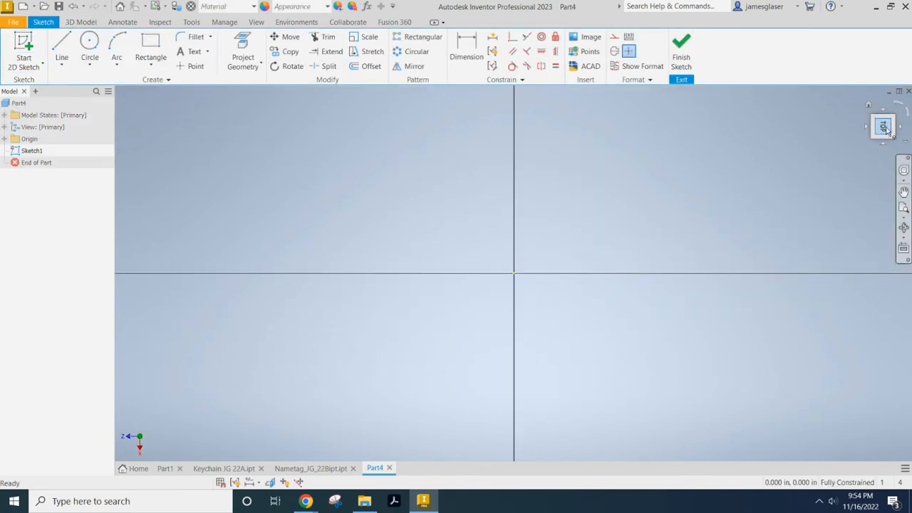
pyautogui.click(899, 104)
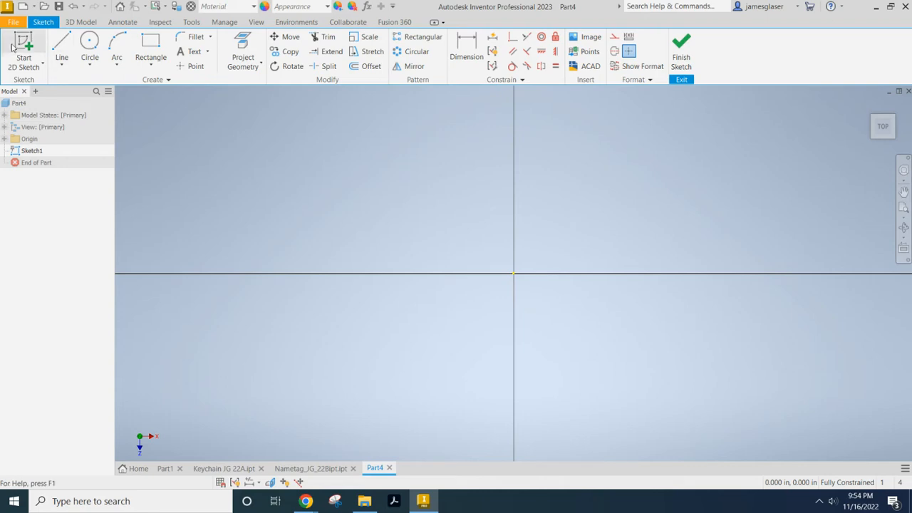
pyautogui.click(151, 46)
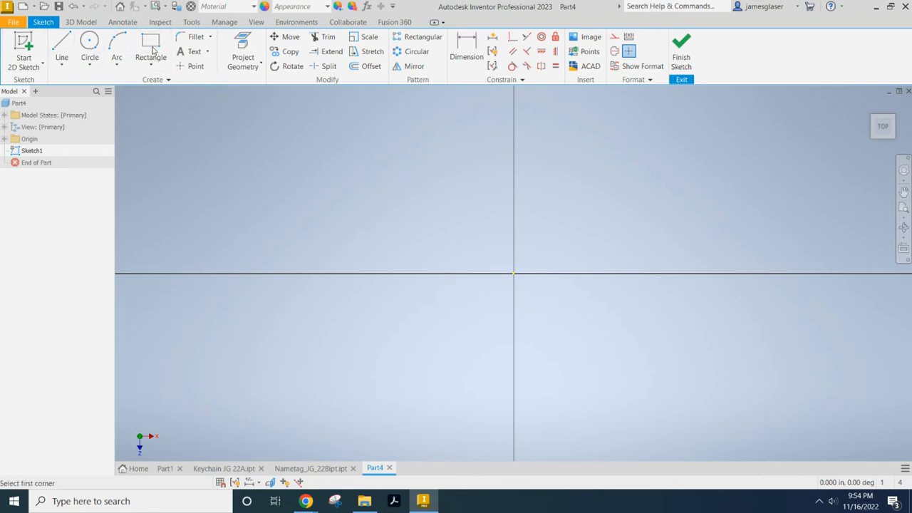
pyautogui.click(513, 273)
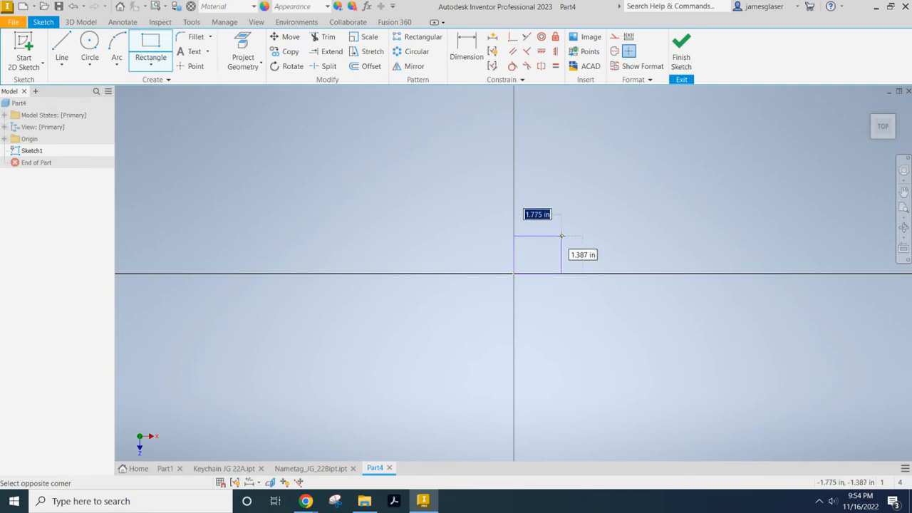
pyautogui.press('Escape')
pyautogui.press('Escape')
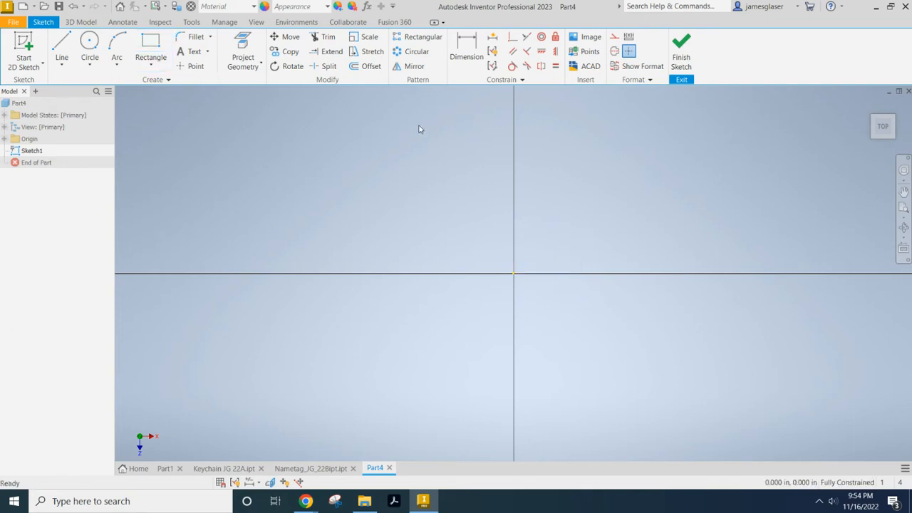
# Step: Change the part's length unit to millimeter in the document settings and apply it
pyautogui.click(192, 23)
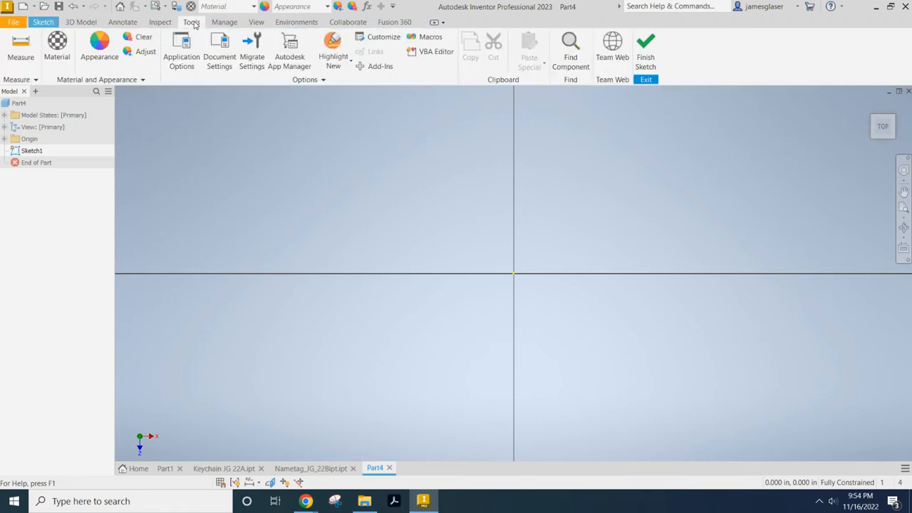
pyautogui.click(219, 50)
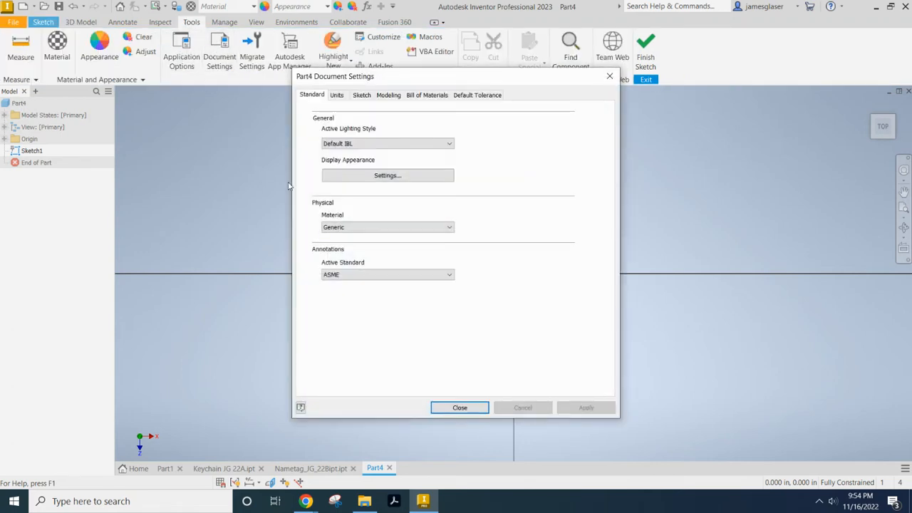
pyautogui.click(335, 96)
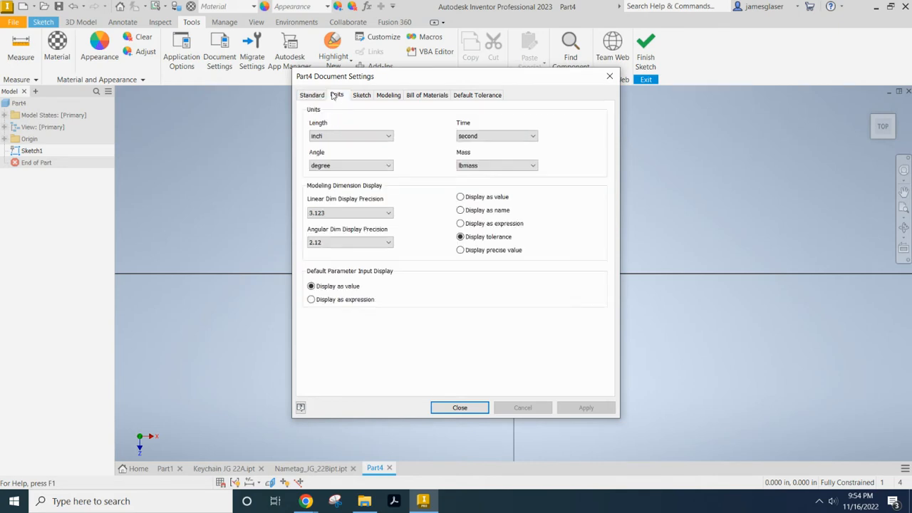
pyautogui.click(346, 136)
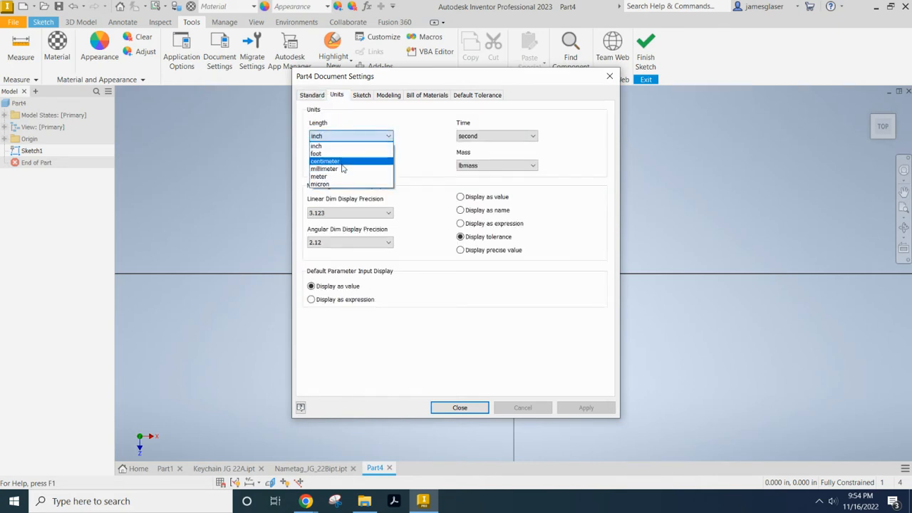
pyautogui.click(343, 171)
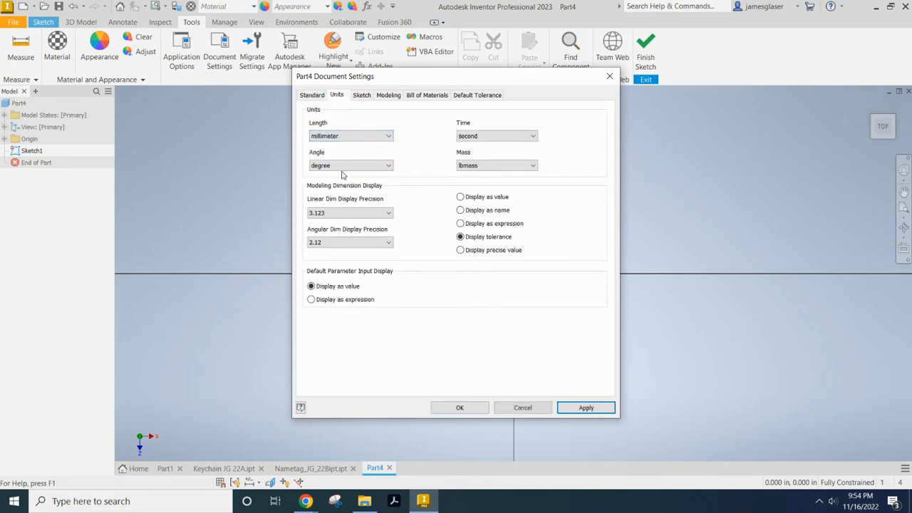
pyautogui.click(577, 411)
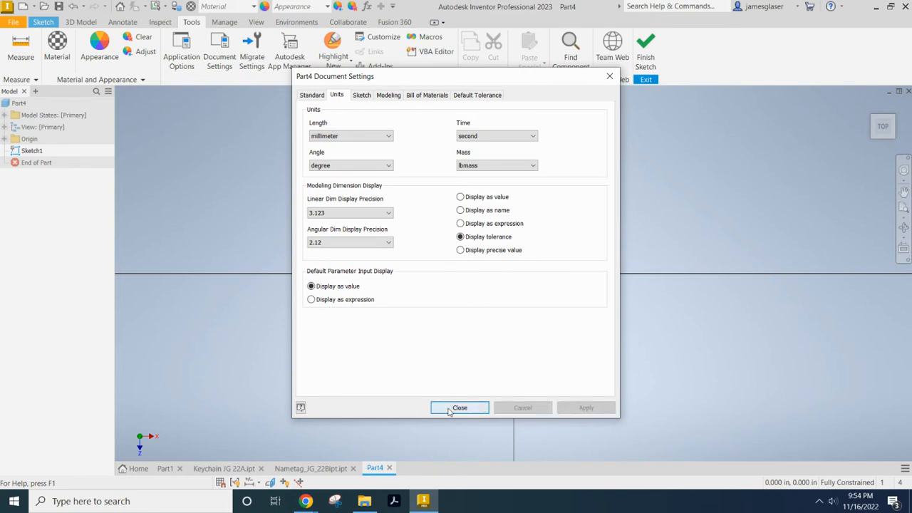
pyautogui.click(449, 411)
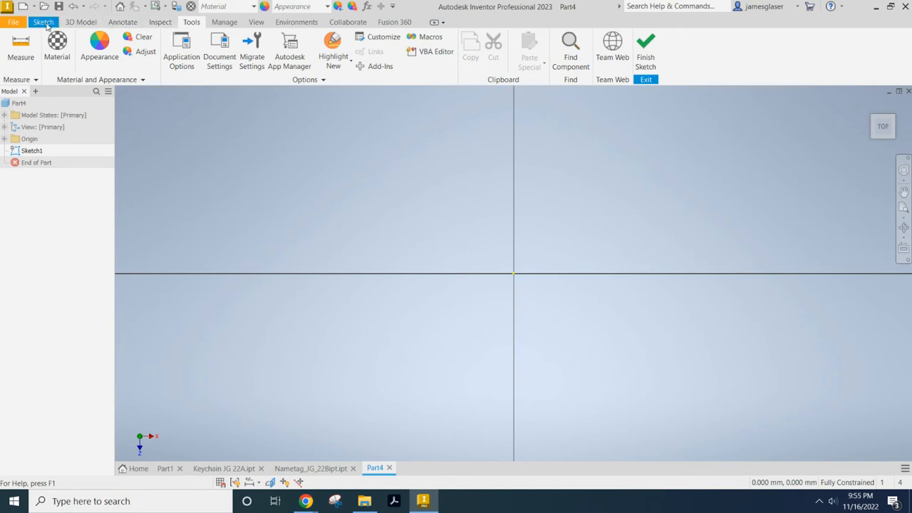
# Step: Sketch a rectangle 50 mm wide and 25 mm high with its lower-left corner on the origin, and finish the sketch
pyautogui.click(44, 22)
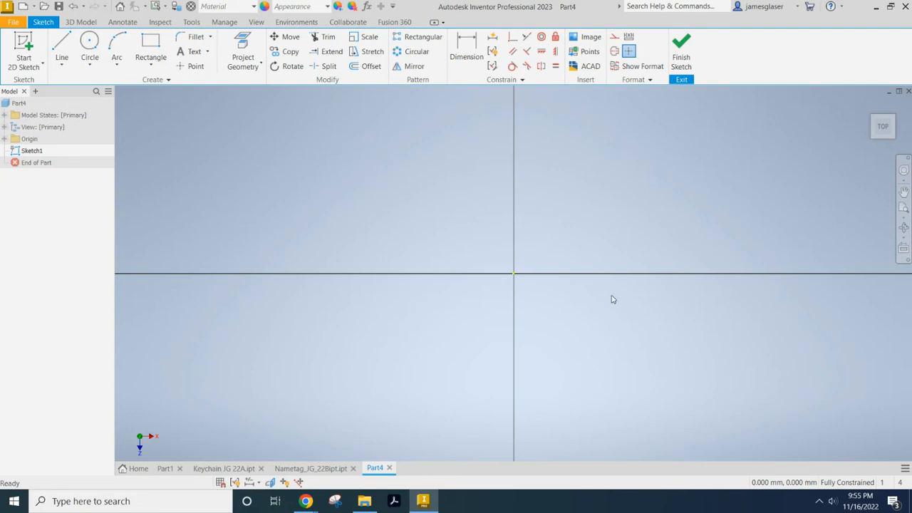
pyautogui.click(150, 48)
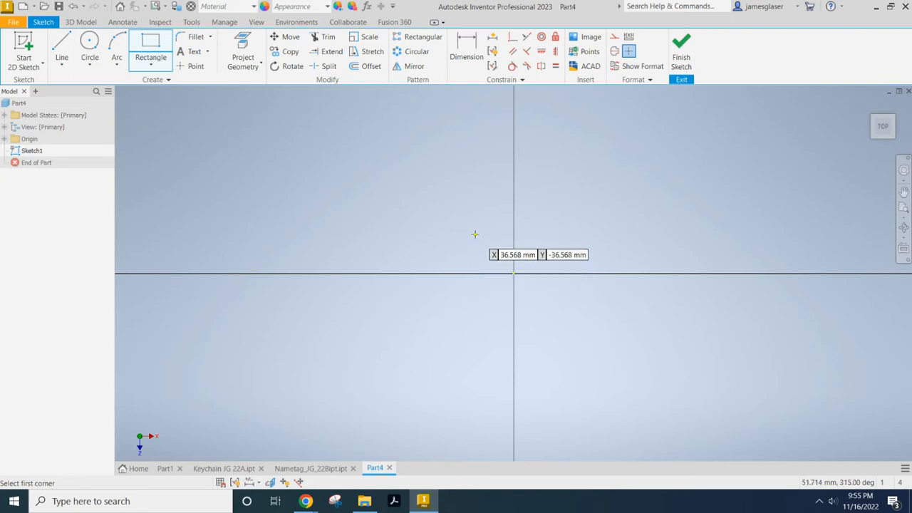
pyautogui.click(513, 273)
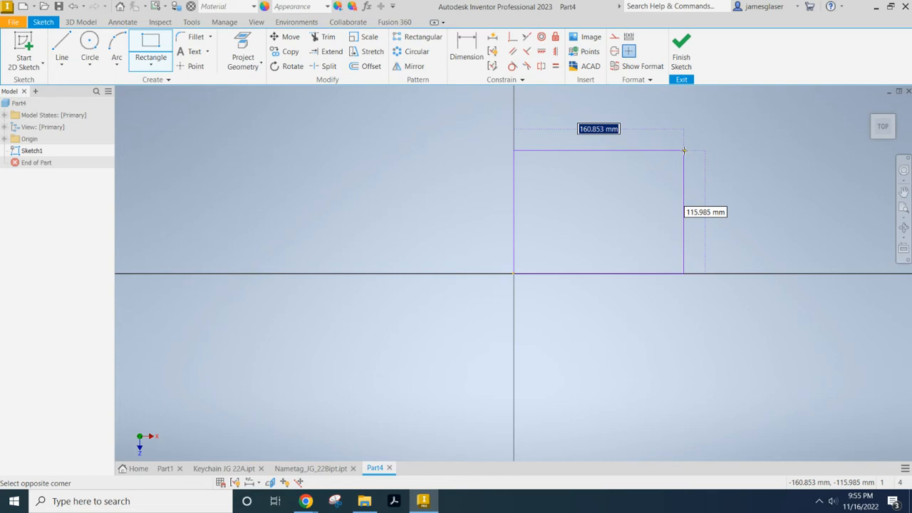
pyautogui.write('50')
pyautogui.press('Tab')
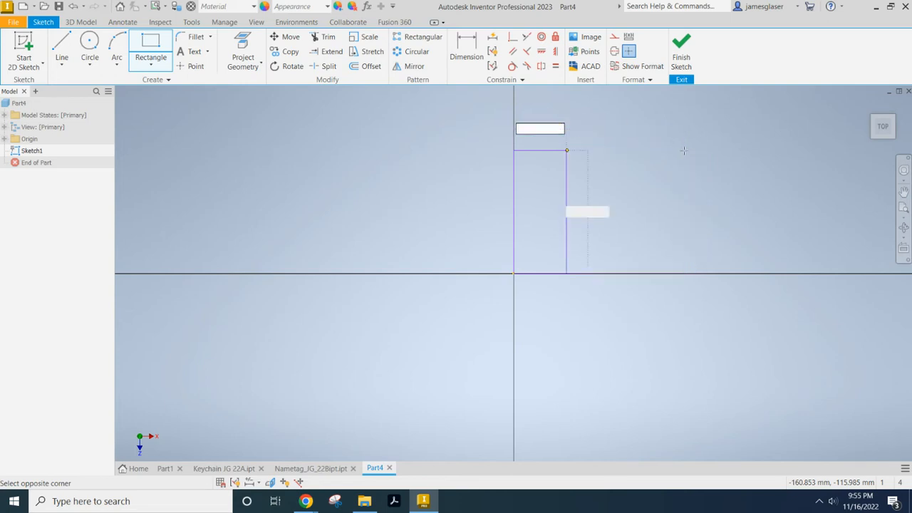
pyautogui.write('25')
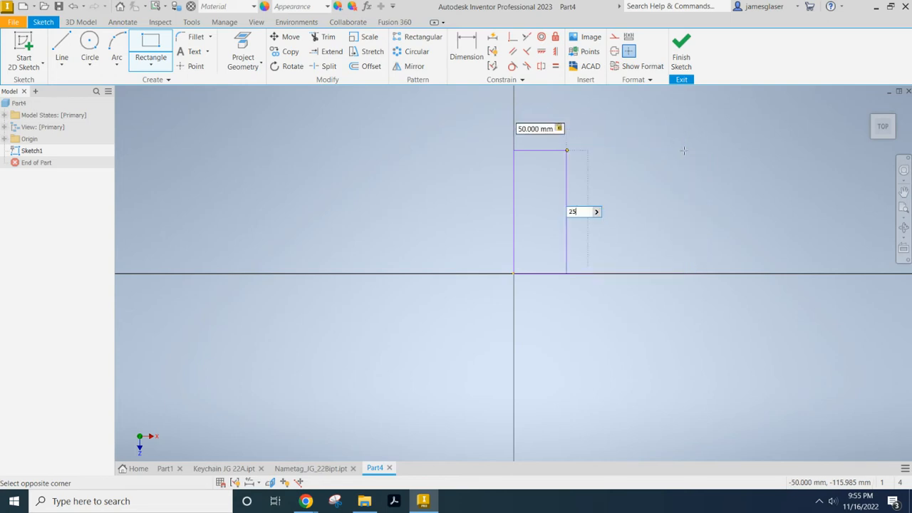
pyautogui.press('Return')
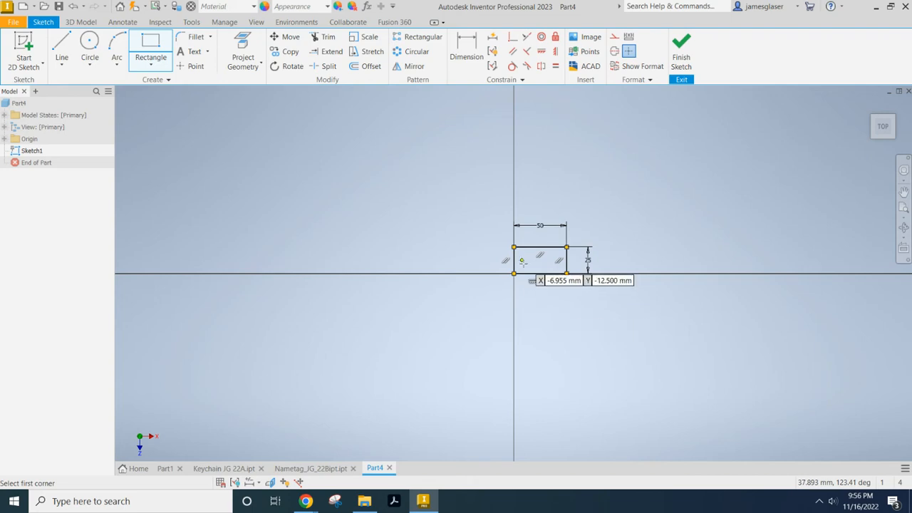
pyautogui.scroll(5, 527, 262)
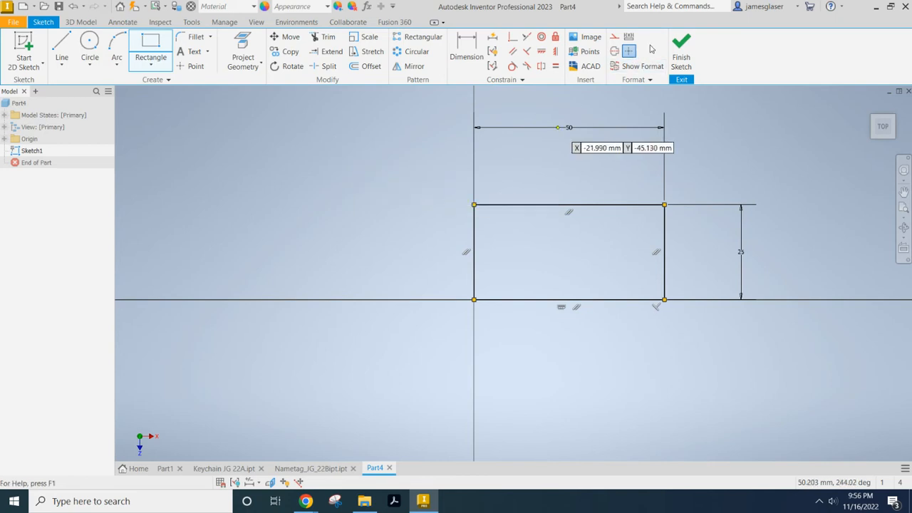
pyautogui.click(682, 46)
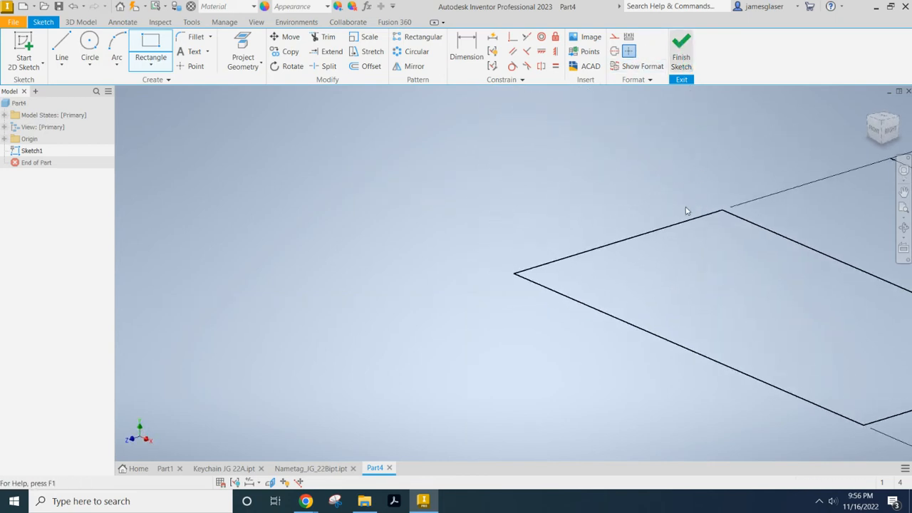
# Step: Extrude the rectangle profile upward by 5 mm into a solid plate
pyautogui.moveTo(737, 226)
pyautogui.mouseDown(button='middle')
pyautogui.moveTo(511, 245)
pyautogui.moveTo(463, 231)
pyautogui.moveTo(542, 230)
pyautogui.moveTo(535, 200)
pyautogui.moveTo(506, 236)
pyautogui.moveTo(483, 228)
pyautogui.moveTo(426, 268)
pyautogui.moveTo(500, 212)
pyautogui.moveTo(420, 234)
pyautogui.moveTo(435, 231)
pyautogui.mouseUp(button='middle')
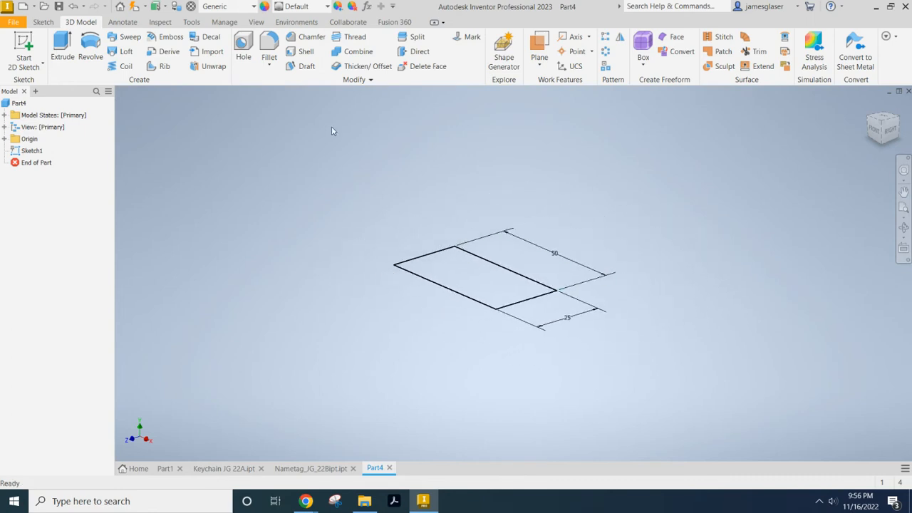
pyautogui.click(62, 46)
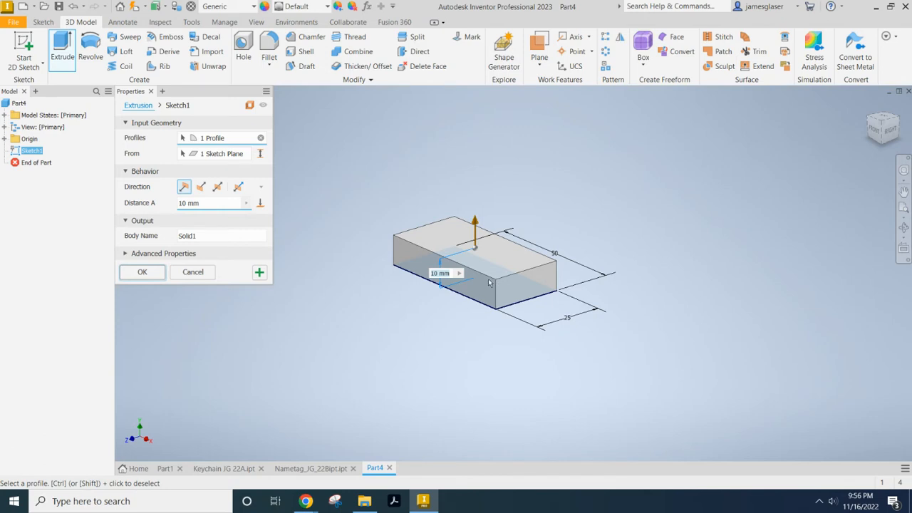
pyautogui.click(215, 204)
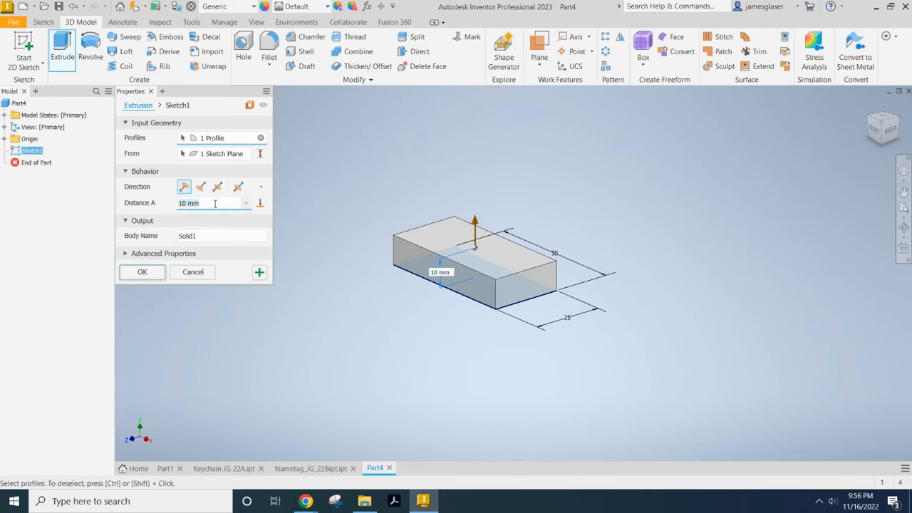
pyautogui.press('BackSpace')
pyautogui.write('5')
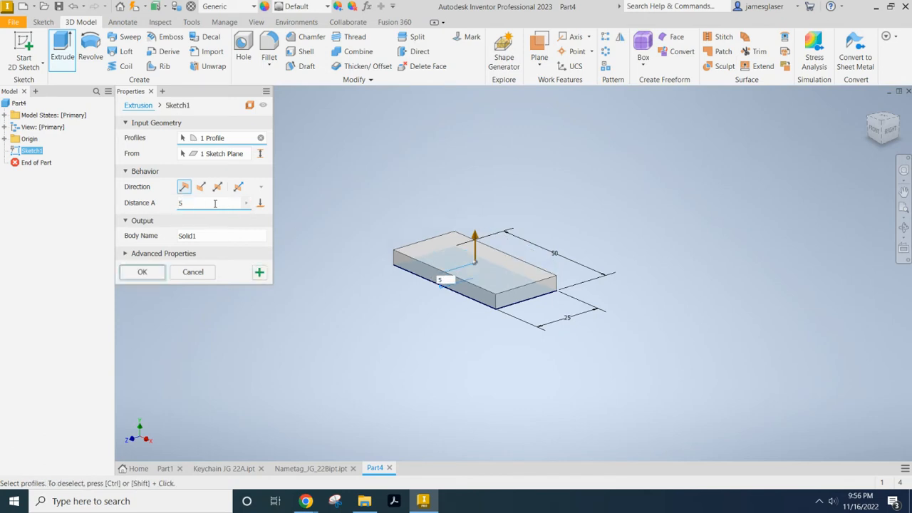
pyautogui.press('Return')
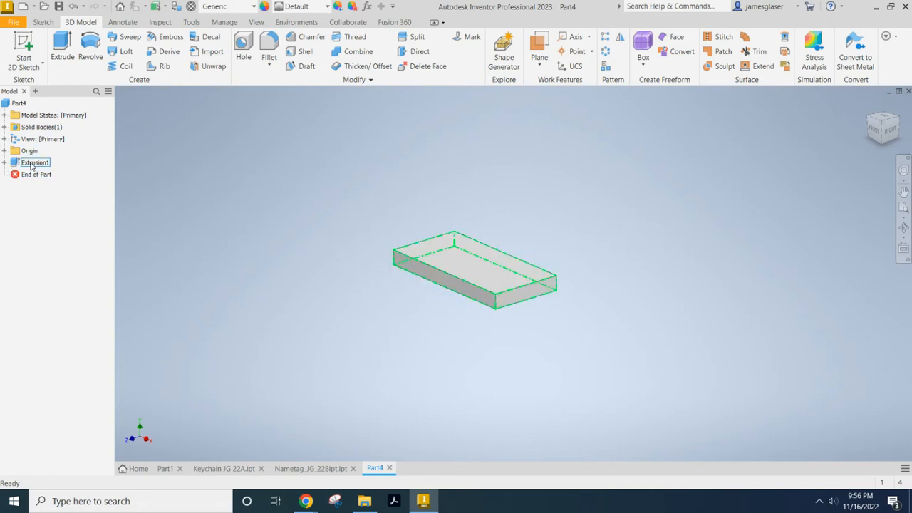
pyautogui.click(5, 163)
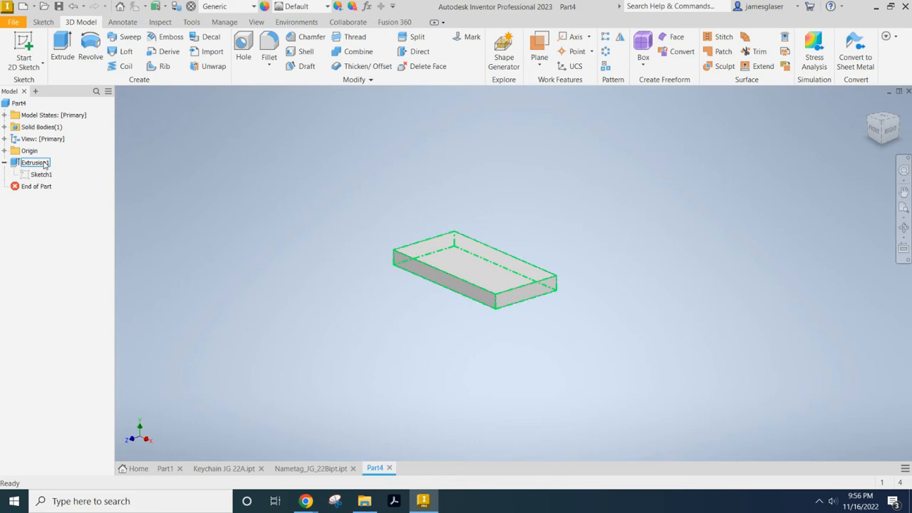
pyautogui.click(5, 163)
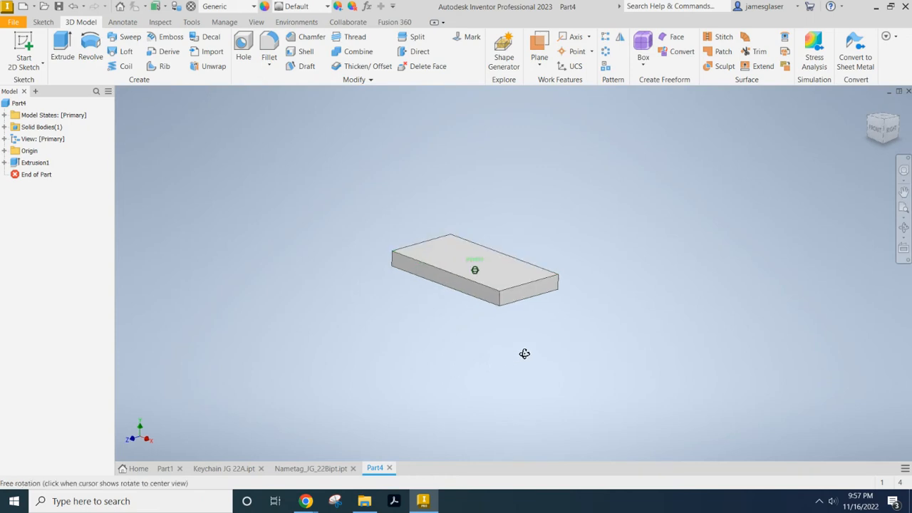
# Step: Fillet the two vertical corner edges at the plate's right end with a 6 mm radius
pyautogui.moveTo(523, 354)
pyautogui.keyDown('shift'); pyautogui.mouseDown(button='middle')
pyautogui.moveTo(576, 373)
pyautogui.moveTo(575, 402)
pyautogui.moveTo(548, 408)
pyautogui.mouseUp(button='middle'); pyautogui.keyUp('shift')
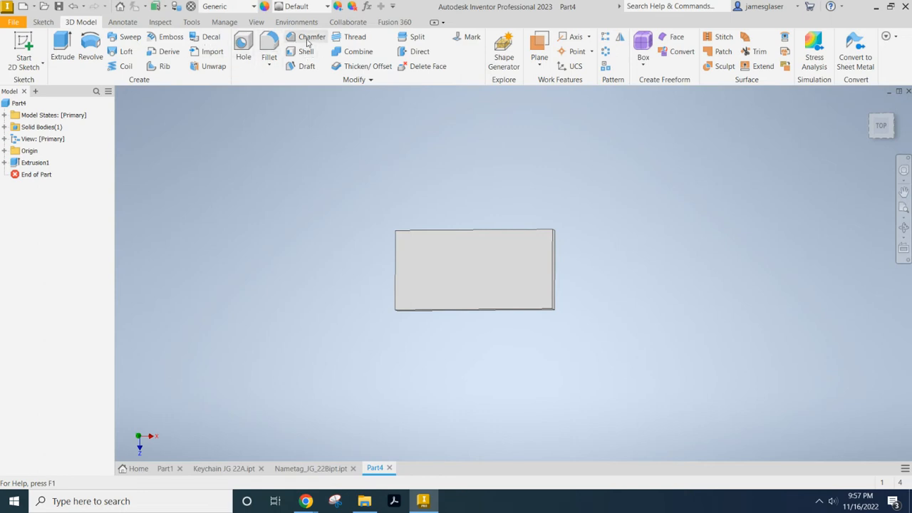
pyautogui.click(269, 45)
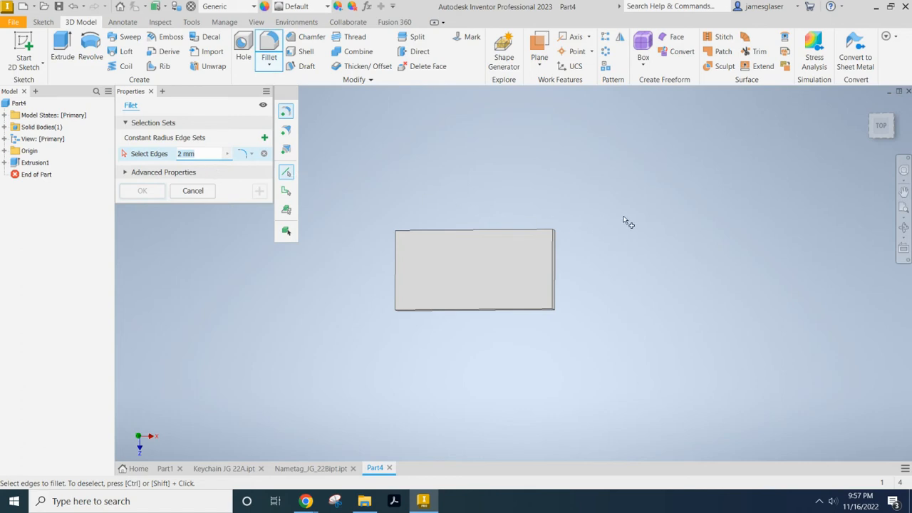
pyautogui.keyDown('shift'); pyautogui.moveTo(623, 218); pyautogui.dragTo(563, 246, button='middle'); pyautogui.keyUp('shift')
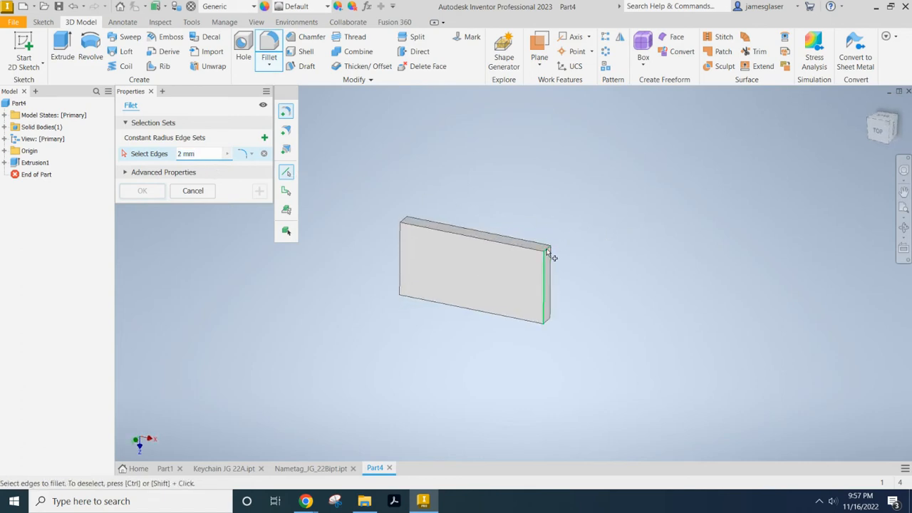
pyautogui.click(549, 248)
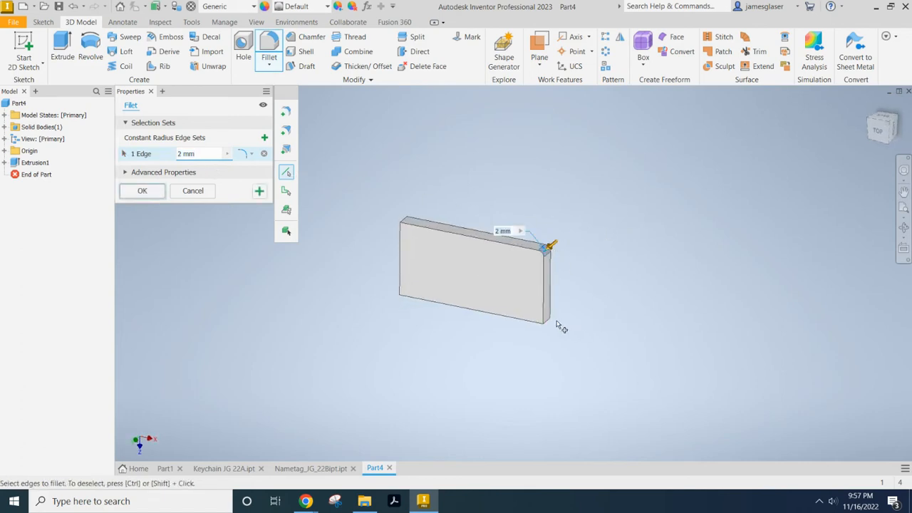
pyautogui.keyDown('shift'); pyautogui.moveTo(587, 342); pyautogui.dragTo(610, 311, button='middle'); pyautogui.keyUp('shift')
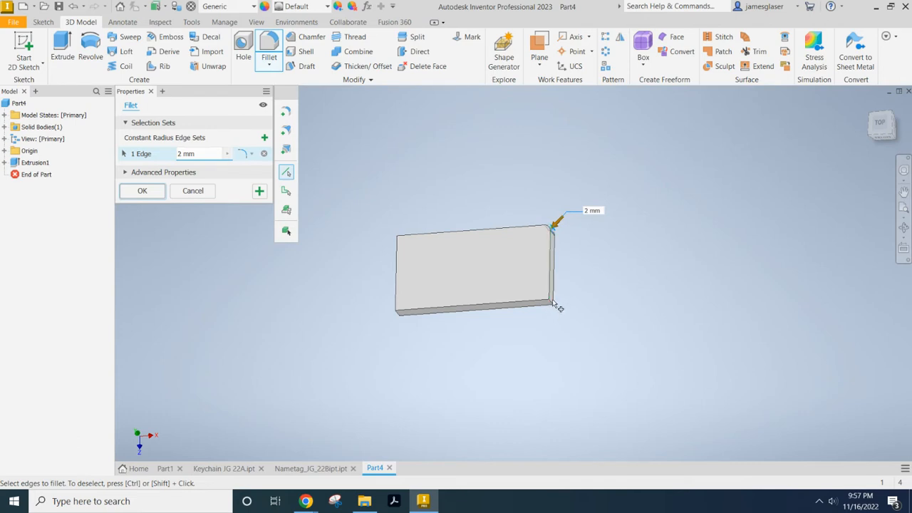
pyautogui.scroll(-5, 556, 312)
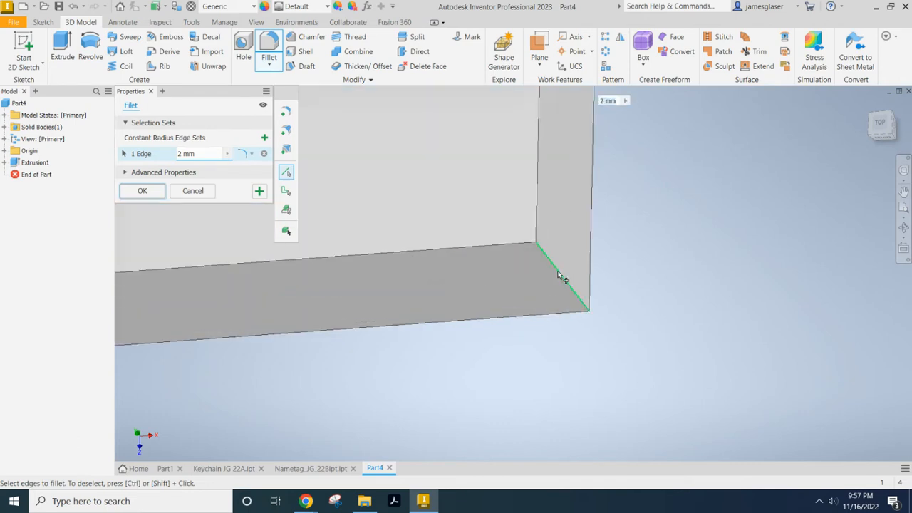
pyautogui.click(559, 276)
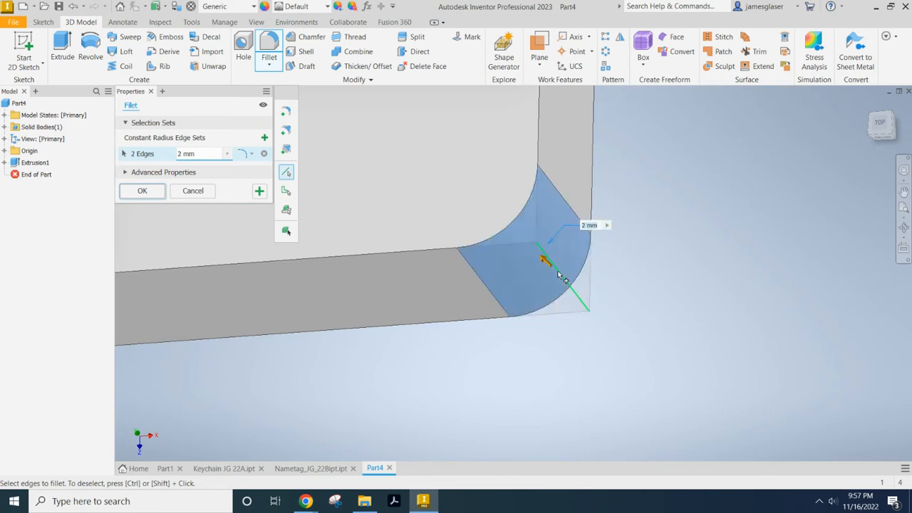
pyautogui.scroll(5, 546, 258)
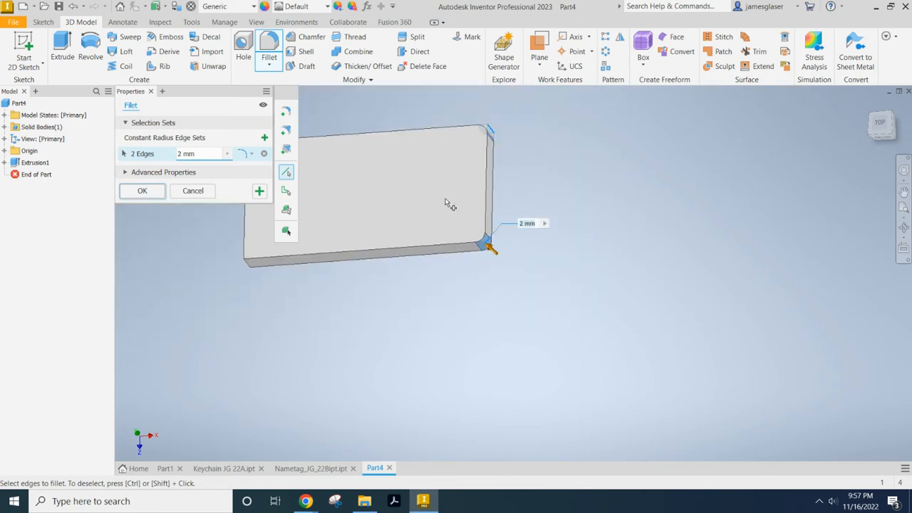
pyautogui.moveTo(442, 195); pyautogui.dragTo(484, 242, button='middle')
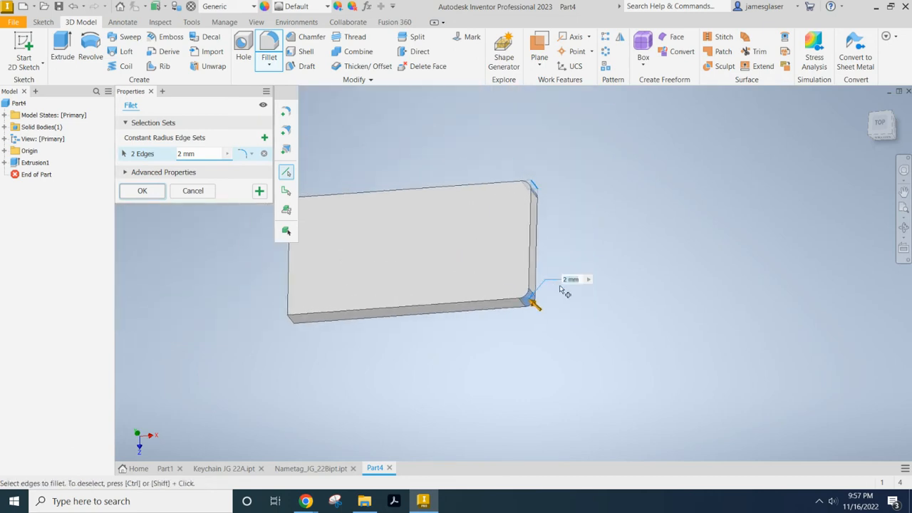
pyautogui.doubleClick(198, 154)
pyautogui.write('5mm')
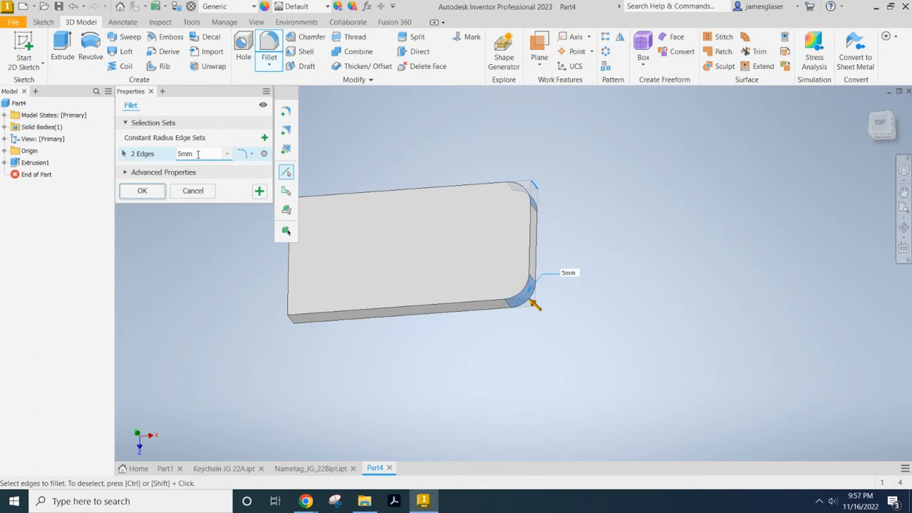
pyautogui.press('BackSpace')
pyautogui.write('6')
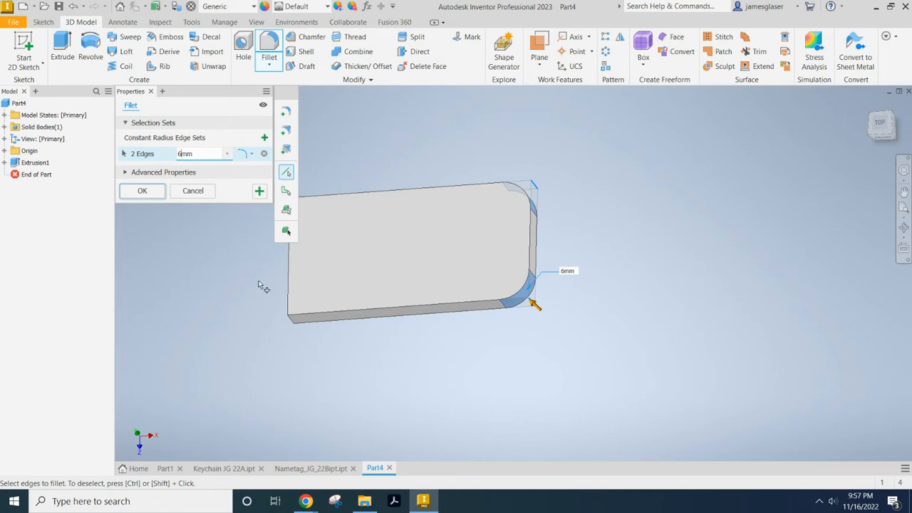
pyautogui.moveTo(340, 366)
pyautogui.keyDown('shift'); pyautogui.mouseDown(button='middle')
pyautogui.moveTo(367, 379)
pyautogui.moveTo(358, 373)
pyautogui.mouseUp(button='middle'); pyautogui.keyUp('shift')
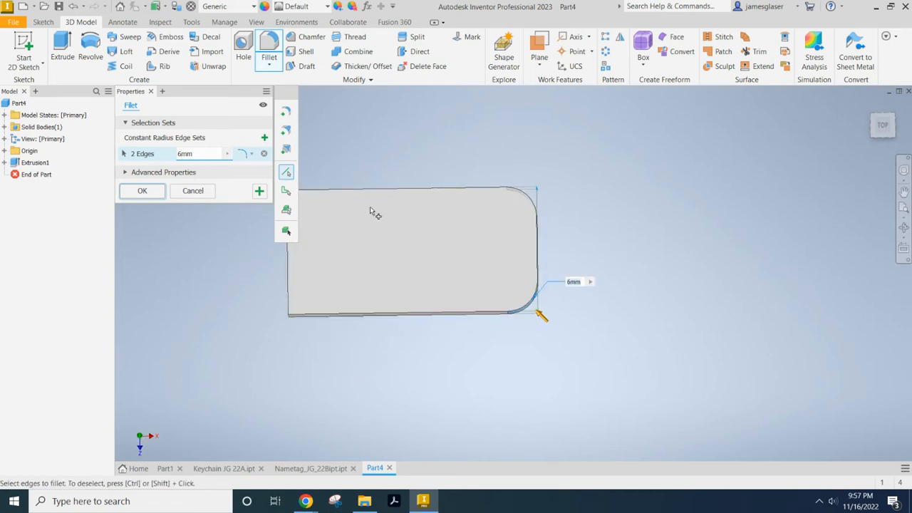
pyautogui.click(143, 191)
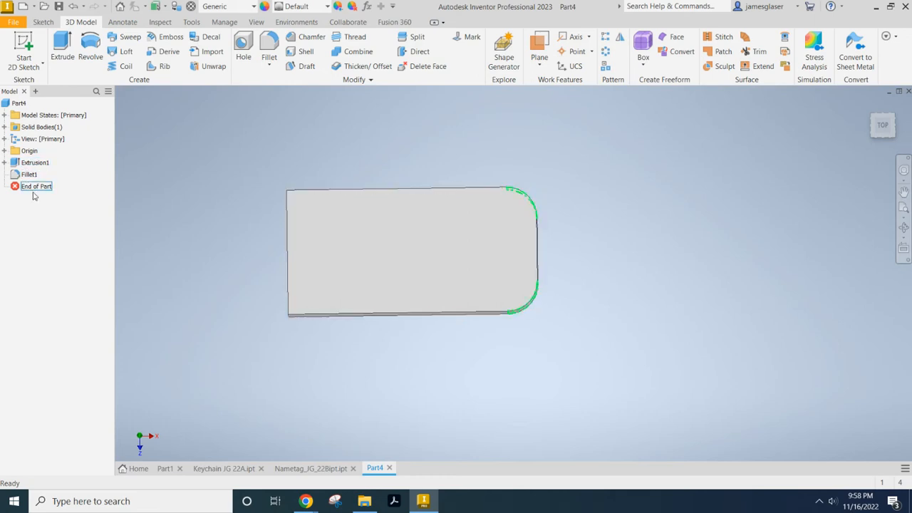
# Step: Try an equal-distance chamfer of 4 mm on the two vertical corner edges at the plate's left end
pyautogui.click(311, 39)
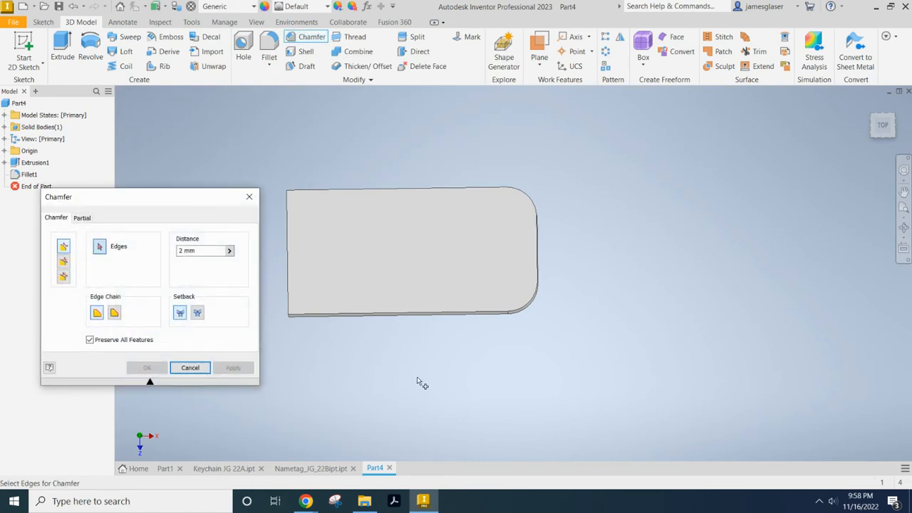
pyautogui.moveTo(417, 381)
pyautogui.keyDown('shift'); pyautogui.mouseDown(button='middle')
pyautogui.moveTo(432, 360)
pyautogui.moveTo(452, 364)
pyautogui.mouseUp(button='middle'); pyautogui.keyUp('shift')
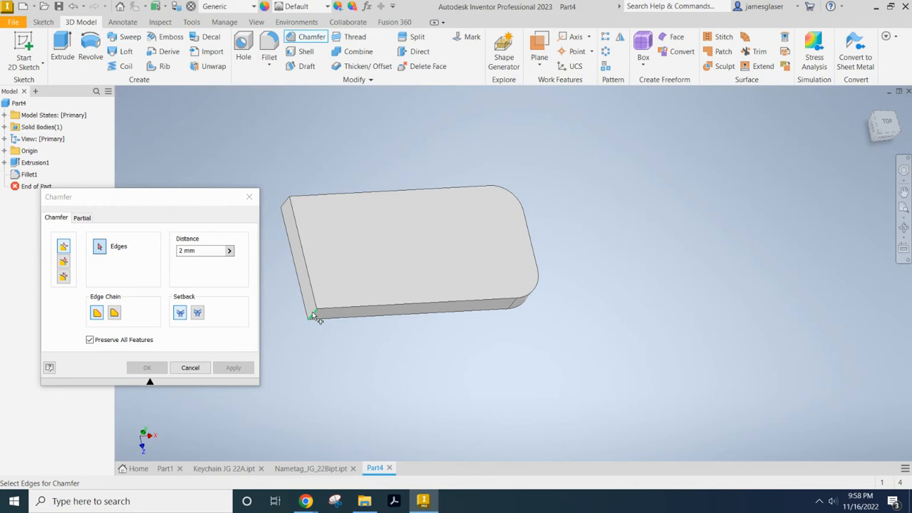
pyautogui.click(314, 317)
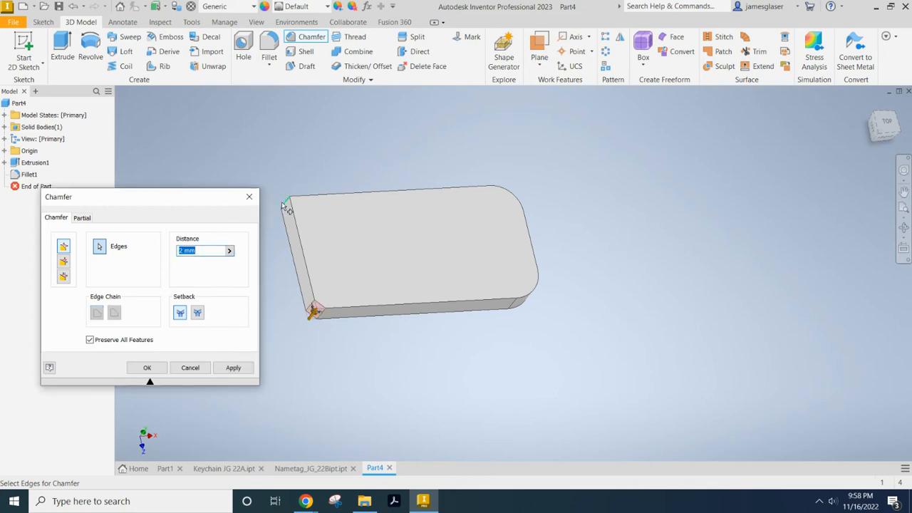
pyautogui.click(284, 206)
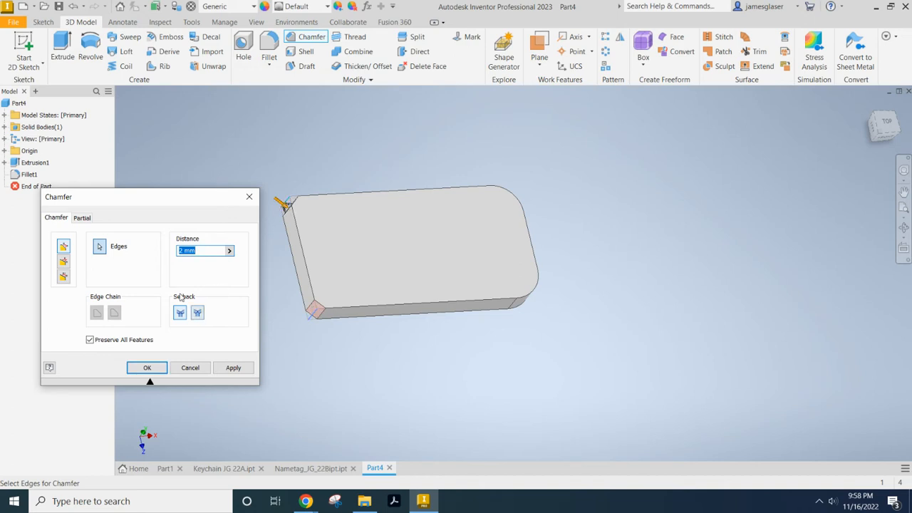
pyautogui.click(196, 252)
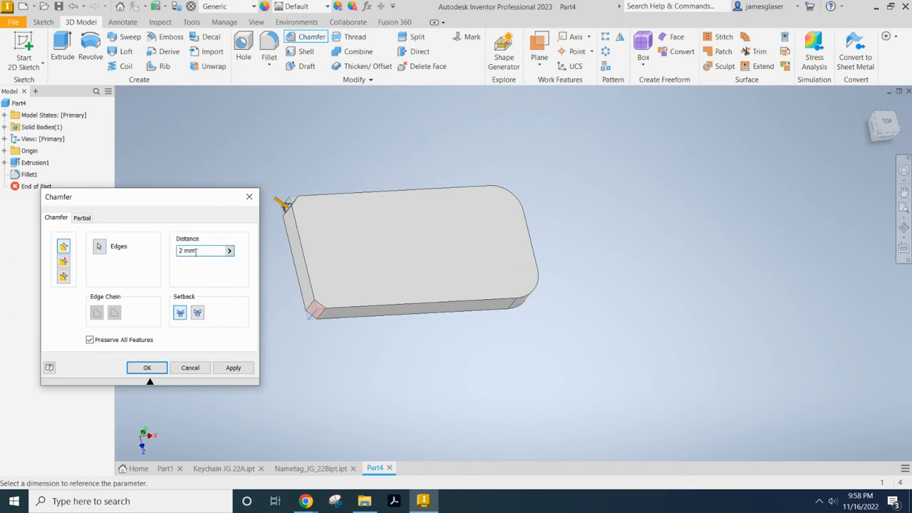
pyautogui.press('Delete')
pyautogui.write('4')
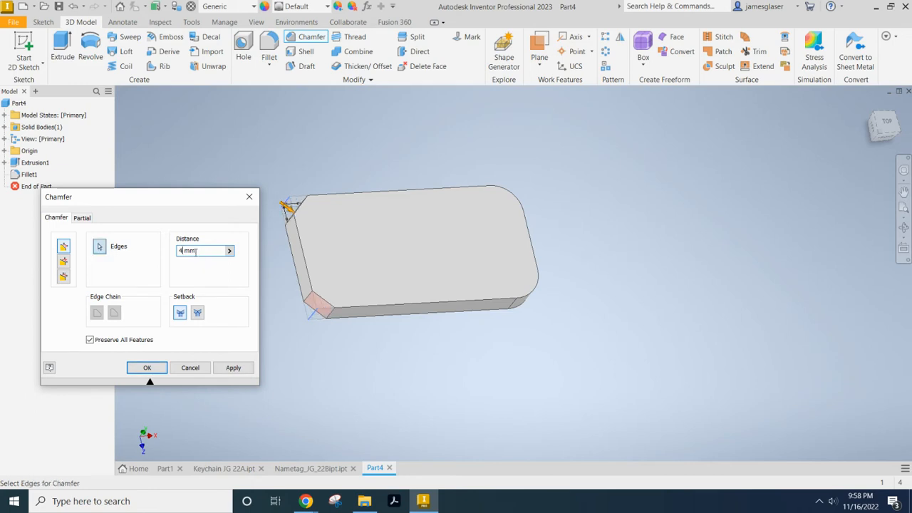
# Step: Apply a two-distance chamfer to the vertical edge at the plate's upper-left corner, 12 mm along the long side and 6 mm along the short side
pyautogui.click(63, 277)
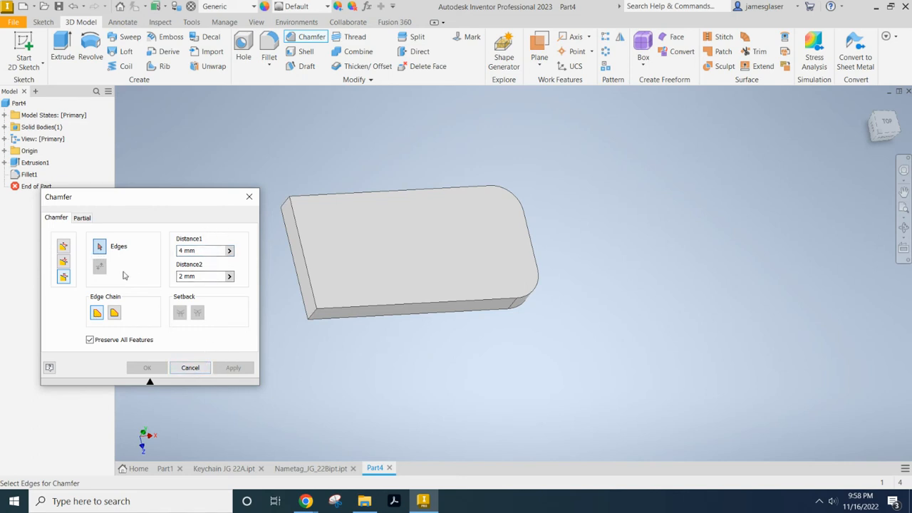
pyautogui.click(287, 205)
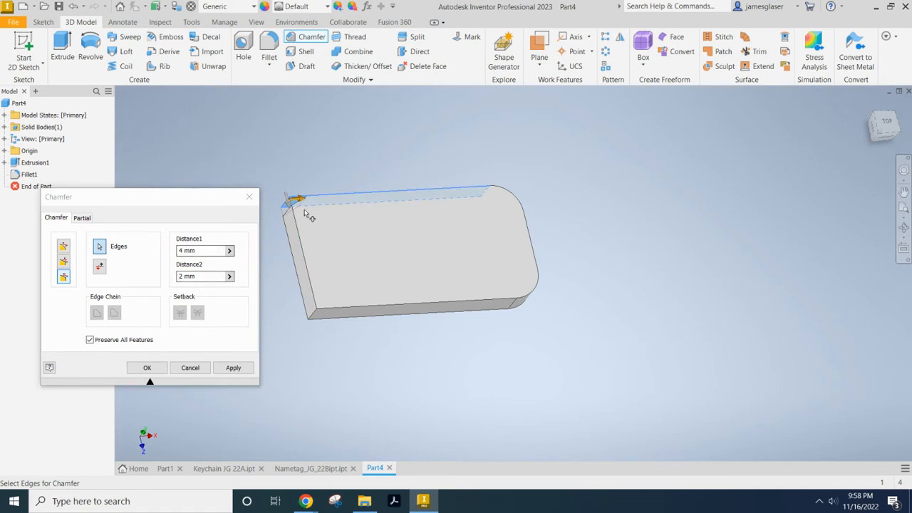
pyautogui.doubleClick(183, 250)
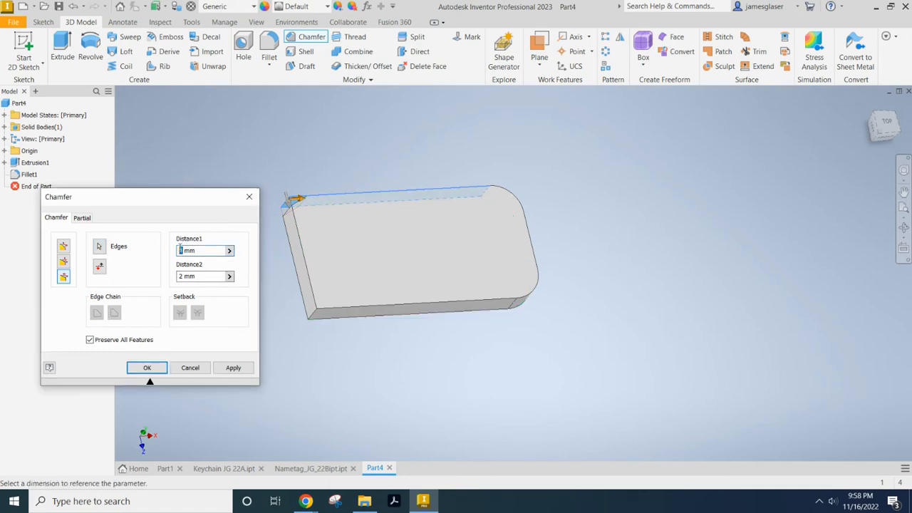
pyautogui.write('3')
pyautogui.press('Tab')
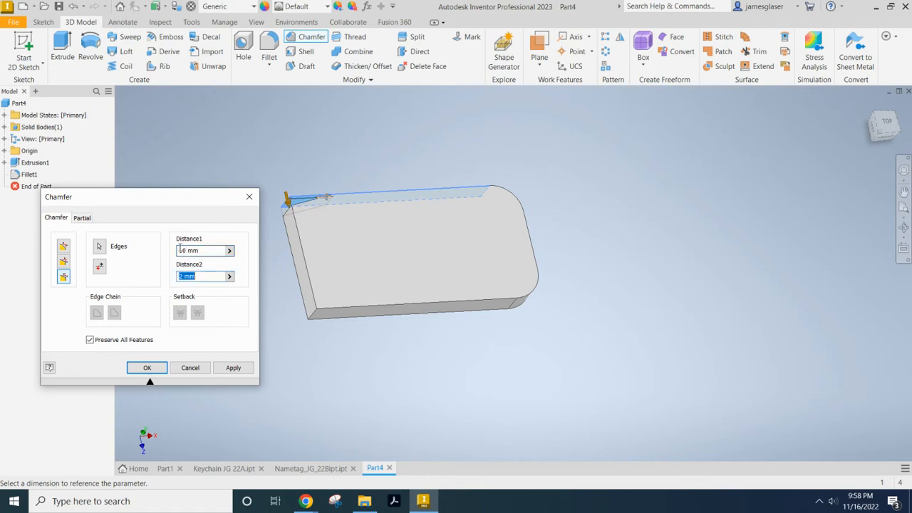
pyautogui.write('5')
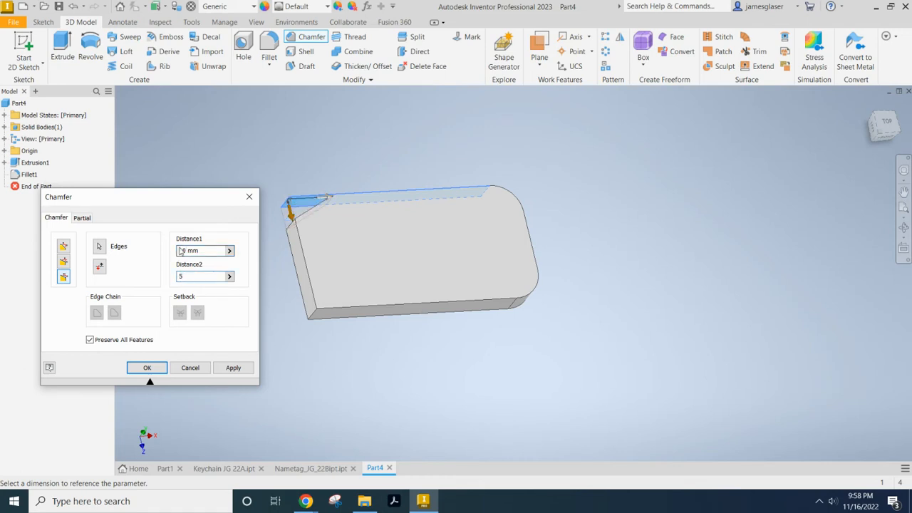
pyautogui.click(179, 250)
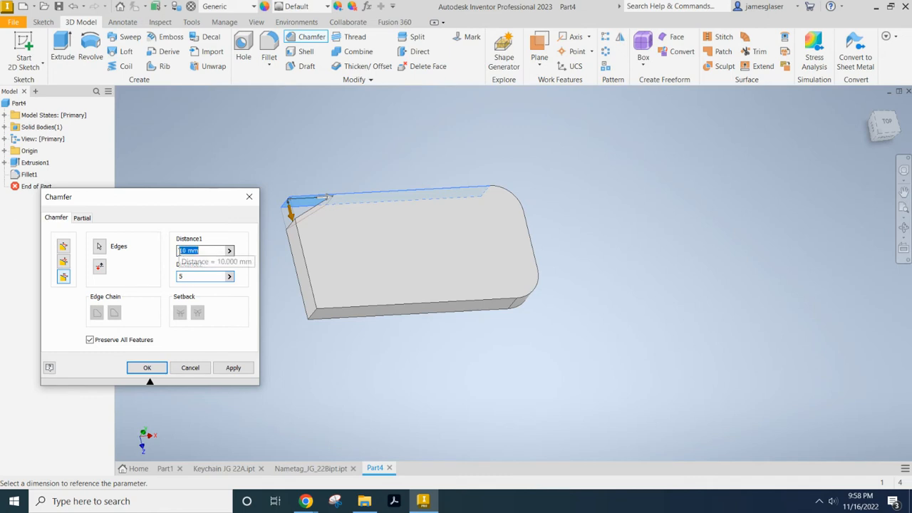
pyautogui.write('12')
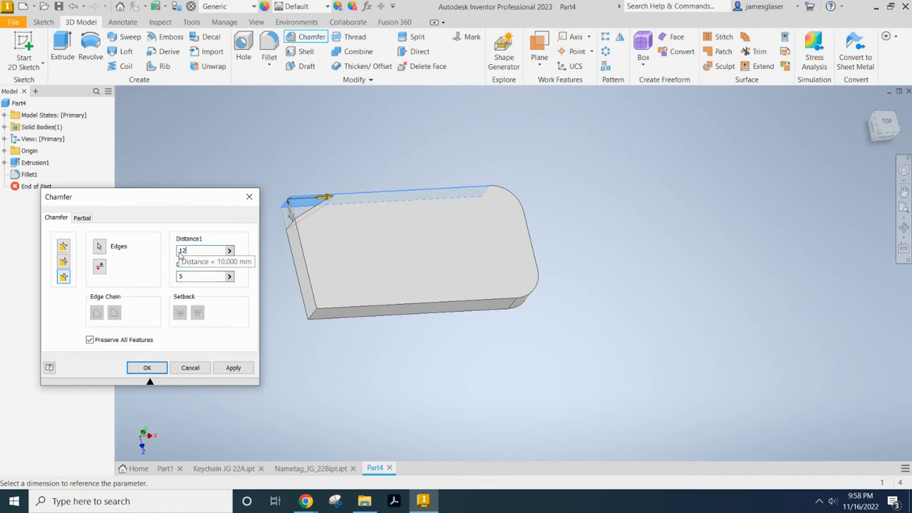
pyautogui.press('Tab')
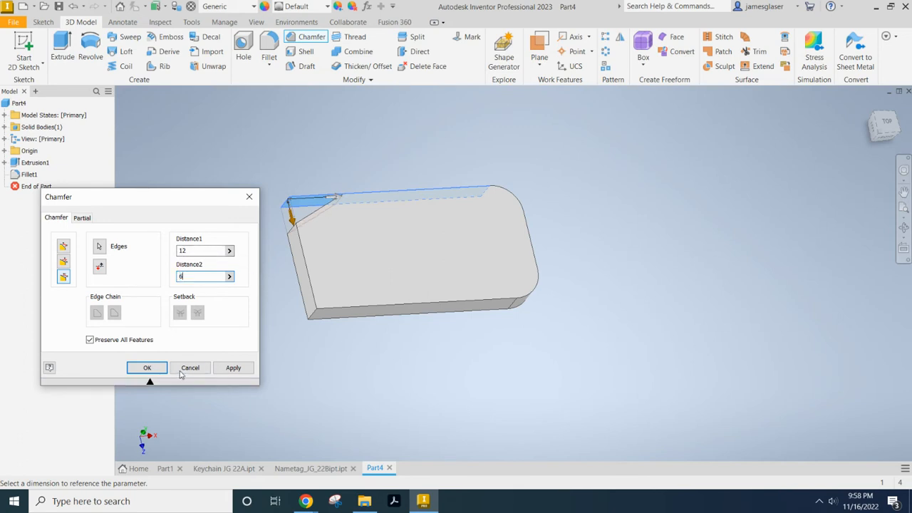
pyautogui.click(235, 371)
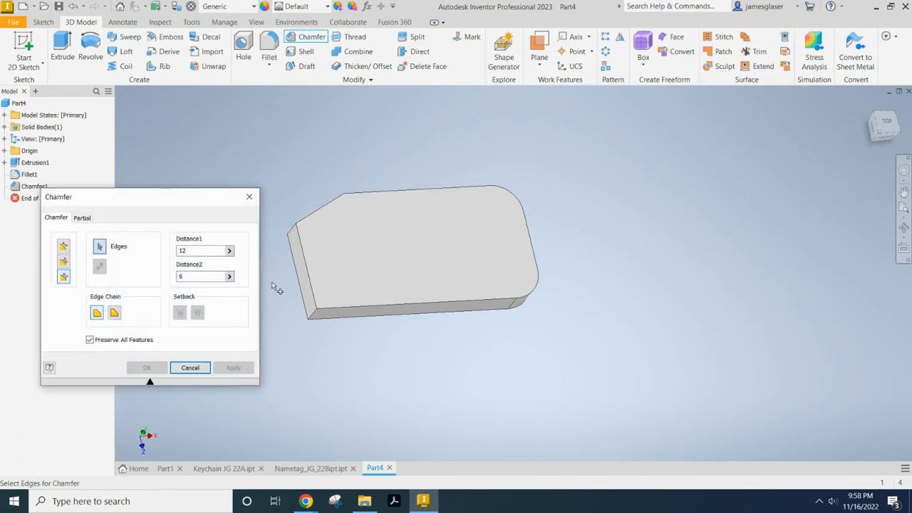
# Step: Apply a matching two-distance chamfer to the lower-left corner edge, with Distance1 6 mm and Distance2 12 mm, and finish chamfering
pyautogui.click(314, 316)
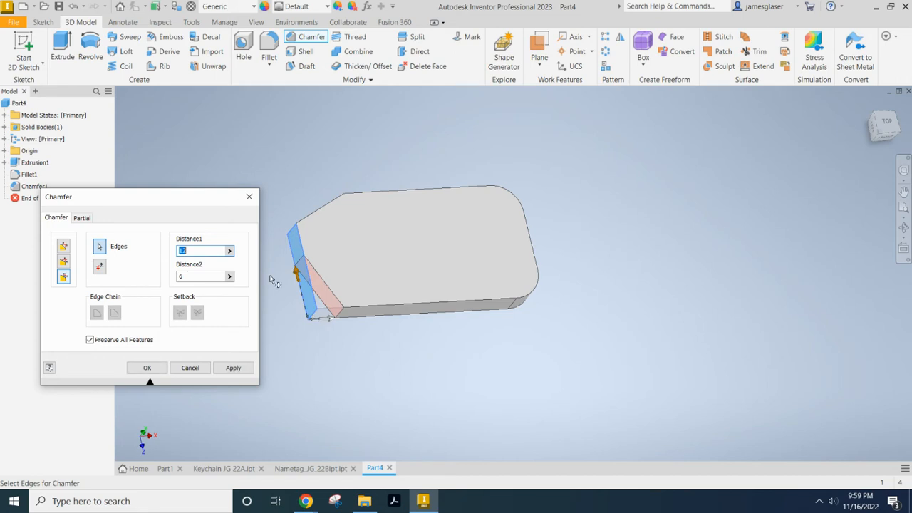
pyautogui.click(193, 279)
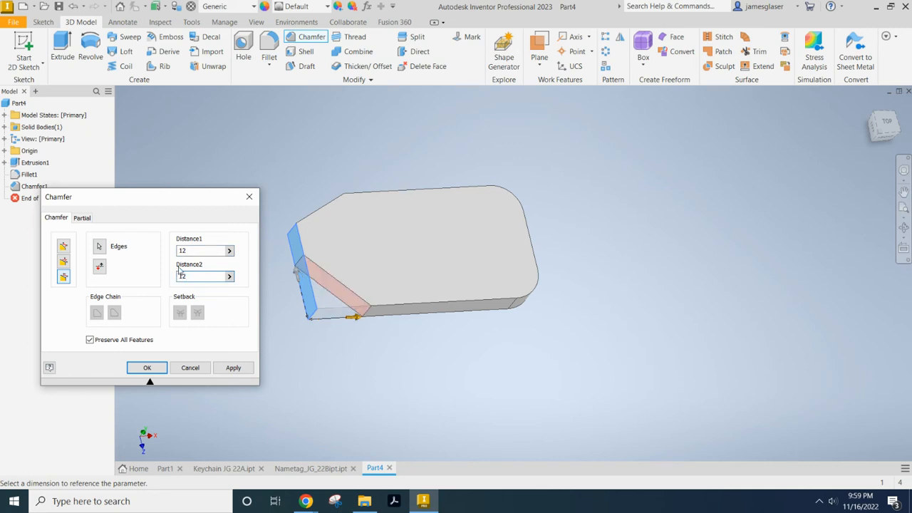
pyautogui.click(181, 251)
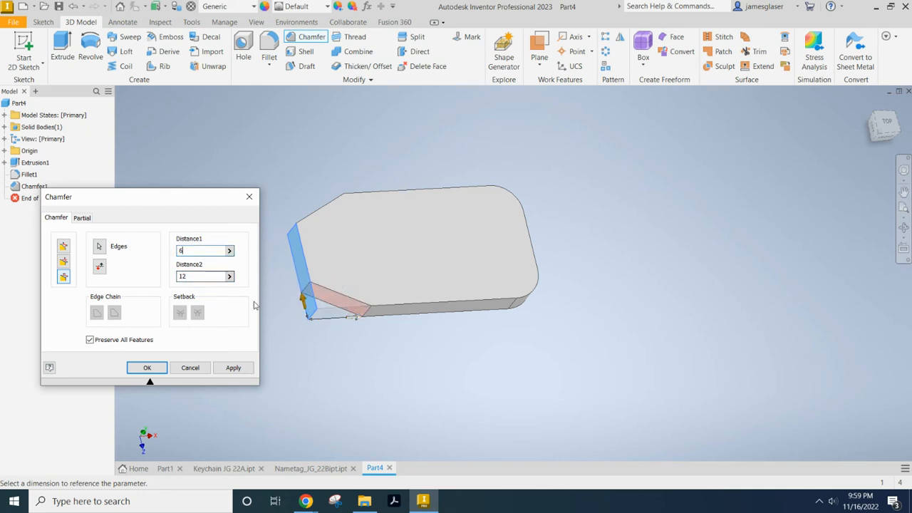
pyautogui.click(233, 367)
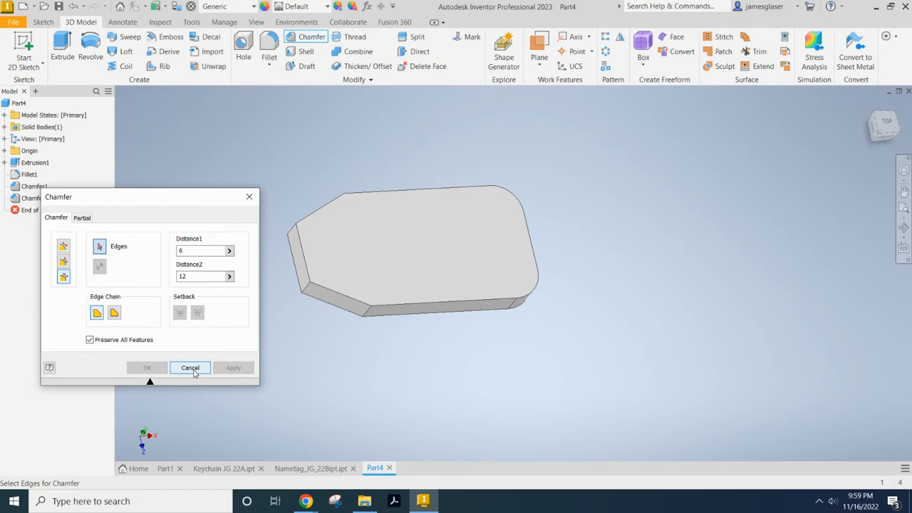
pyautogui.click(190, 368)
pyautogui.moveTo(378, 392)
pyautogui.keyDown('shift'); pyautogui.mouseDown(button='middle')
pyautogui.moveTo(369, 395)
pyautogui.moveTo(368, 407)
pyautogui.moveTo(378, 407)
pyautogui.moveTo(371, 409)
pyautogui.mouseUp(button='middle'); pyautogui.keyUp('shift')
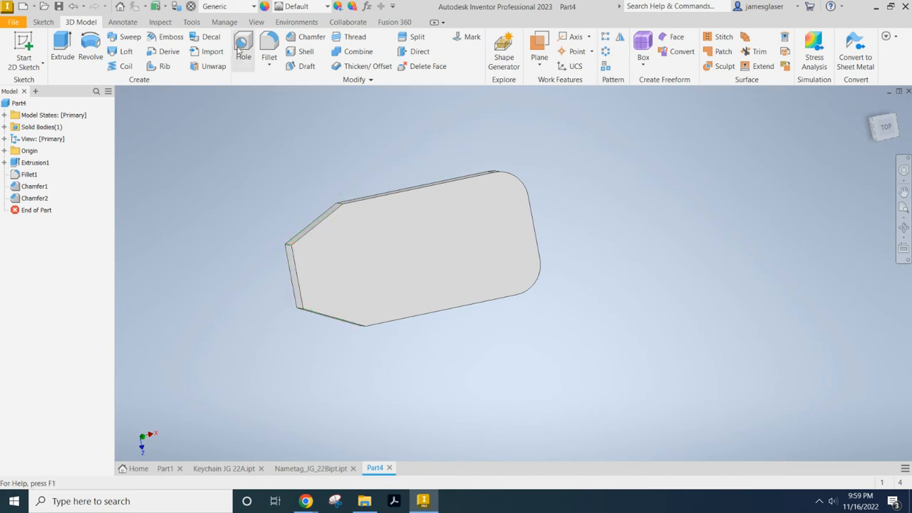
# Step: Fillet the two vertical edges where the chamfers meet the plate's long sides with a 6 mm radius
pyautogui.click(269, 47)
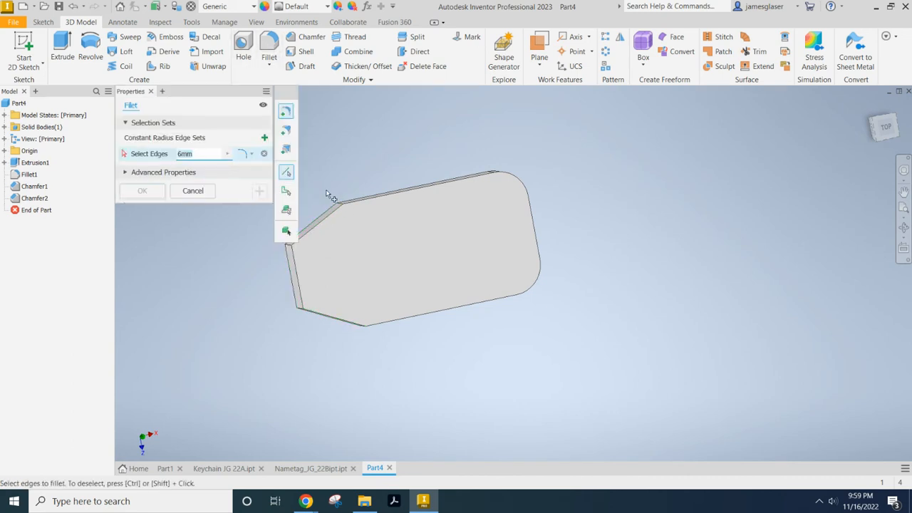
pyautogui.moveTo(355, 178)
pyautogui.keyDown('shift'); pyautogui.mouseDown(button='middle')
pyautogui.moveTo(368, 171)
pyautogui.moveTo(369, 187)
pyautogui.mouseUp(button='middle'); pyautogui.keyUp('shift')
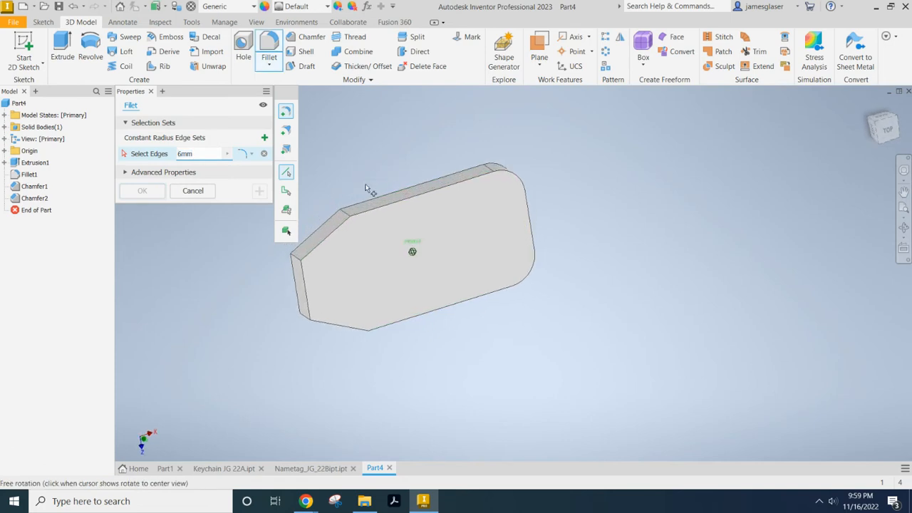
pyautogui.click(346, 213)
pyautogui.keyDown('shift'); pyautogui.moveTo(409, 378); pyautogui.dragTo(357, 294, button='middle'); pyautogui.keyUp('shift')
pyautogui.click(356, 289)
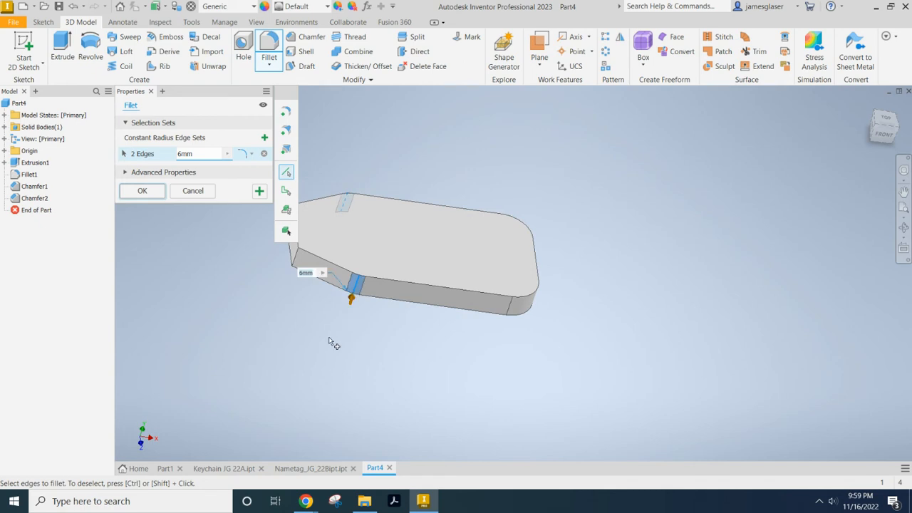
pyautogui.keyDown('shift'); pyautogui.moveTo(328, 340); pyautogui.dragTo(325, 375, button='middle'); pyautogui.keyUp('shift')
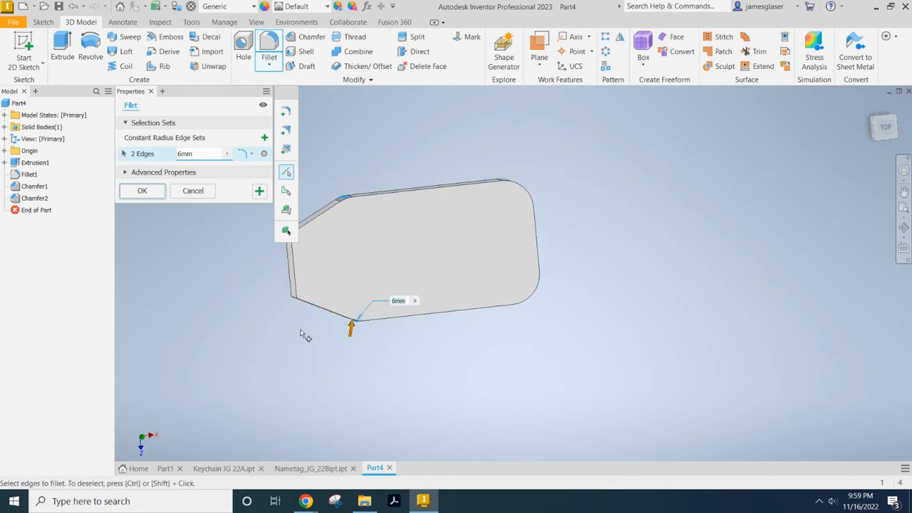
pyautogui.click(139, 190)
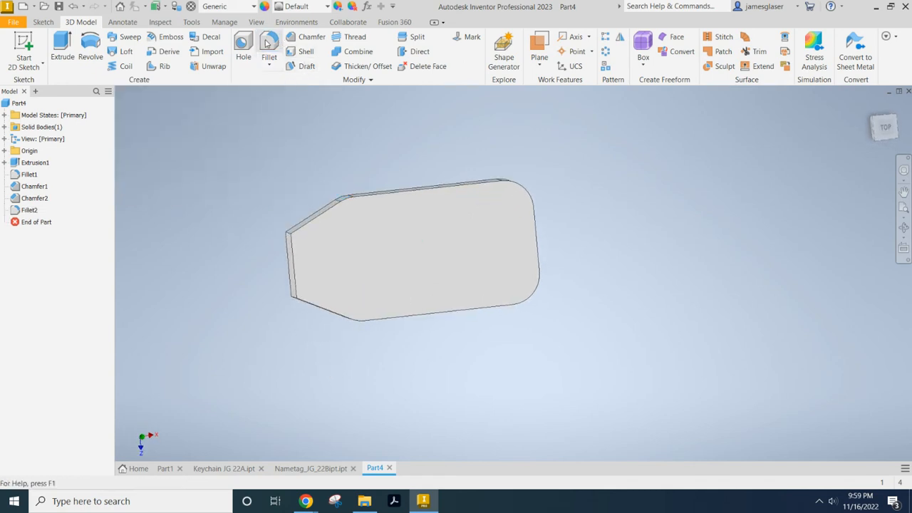
# Step: Fillet the two vertical edges where the chamfers meet the plate's narrow left end with a 6 mm radius
pyautogui.click(268, 45)
pyautogui.moveTo(212, 259); pyautogui.dragTo(273, 283, button='middle')
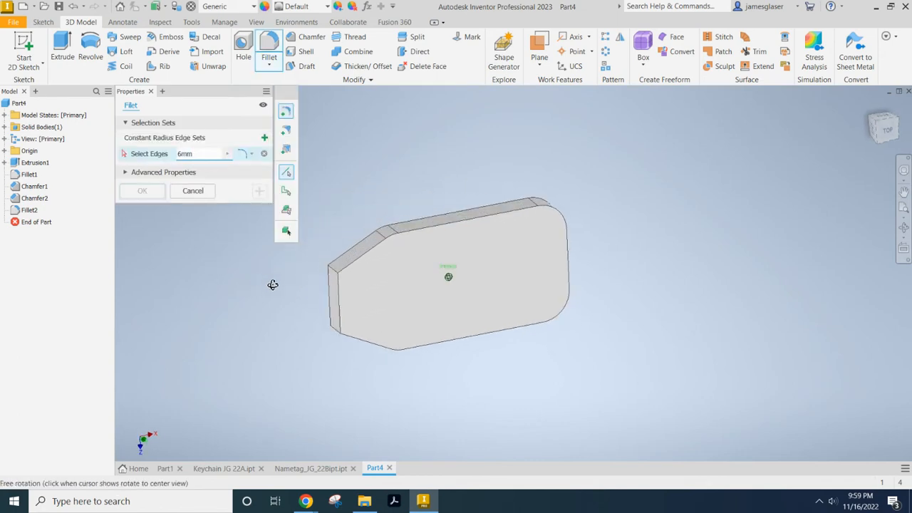
pyautogui.click(337, 271)
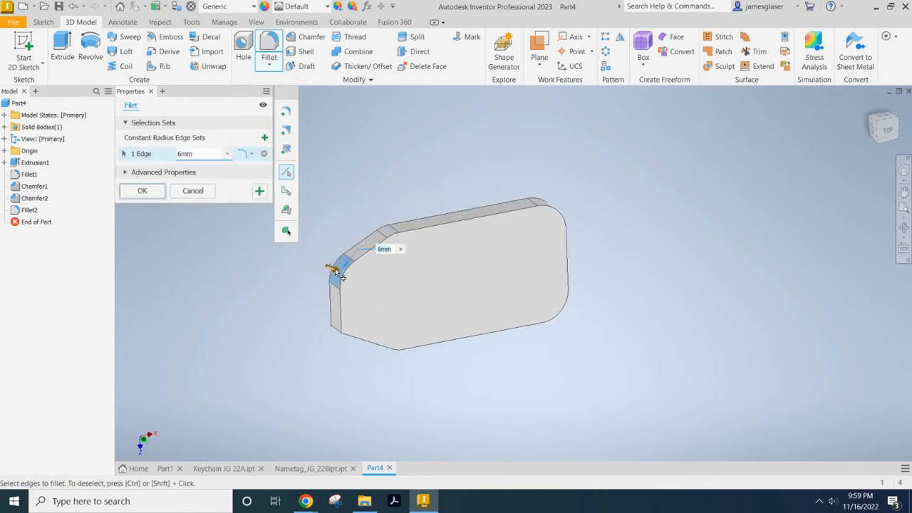
pyautogui.click(336, 330)
pyautogui.keyDown('shift'); pyautogui.moveTo(285, 322); pyautogui.dragTo(246, 303, button='middle'); pyautogui.keyUp('shift')
pyautogui.click(142, 191)
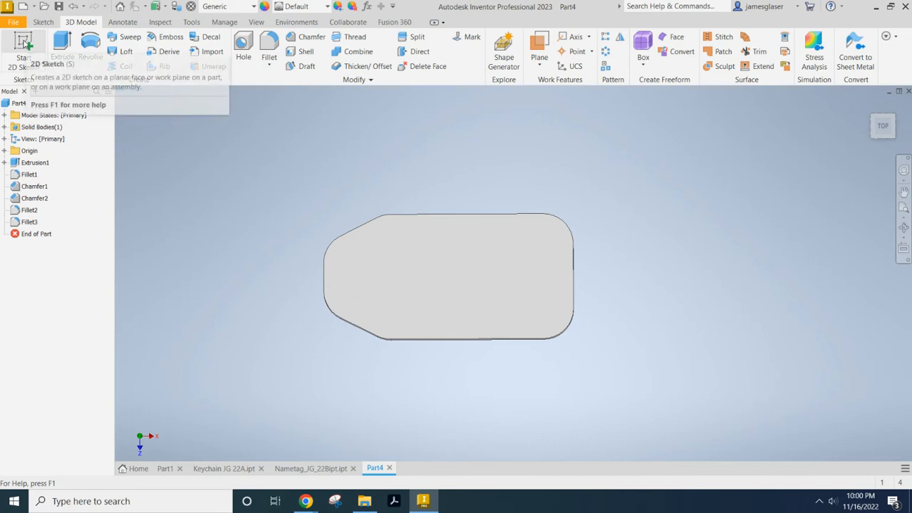
# Step: Start a sketch on the plate's top face and place a point above mid-height, about 21 mm from the left end
pyautogui.click(26, 44)
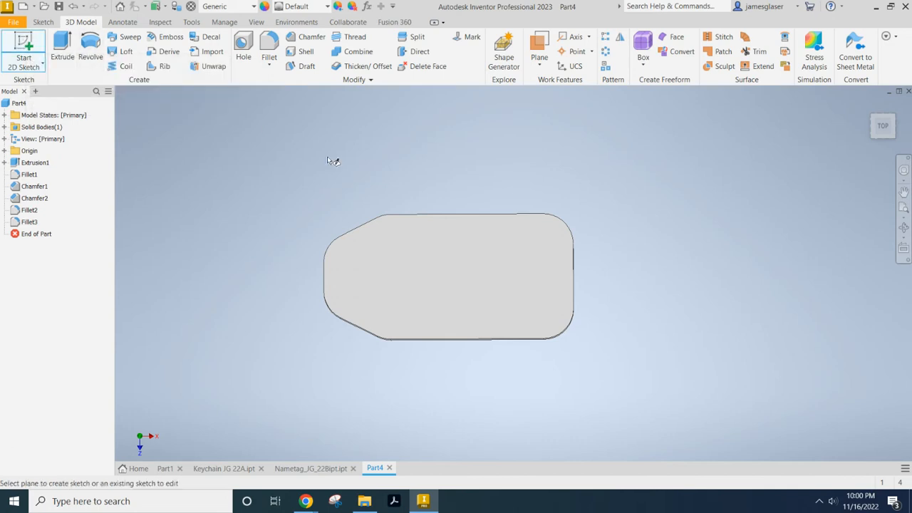
pyautogui.click(419, 275)
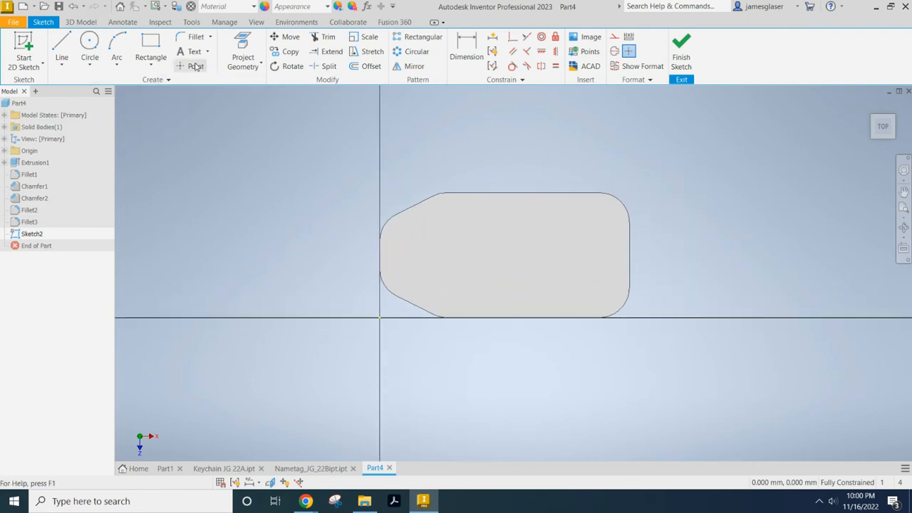
pyautogui.click(194, 66)
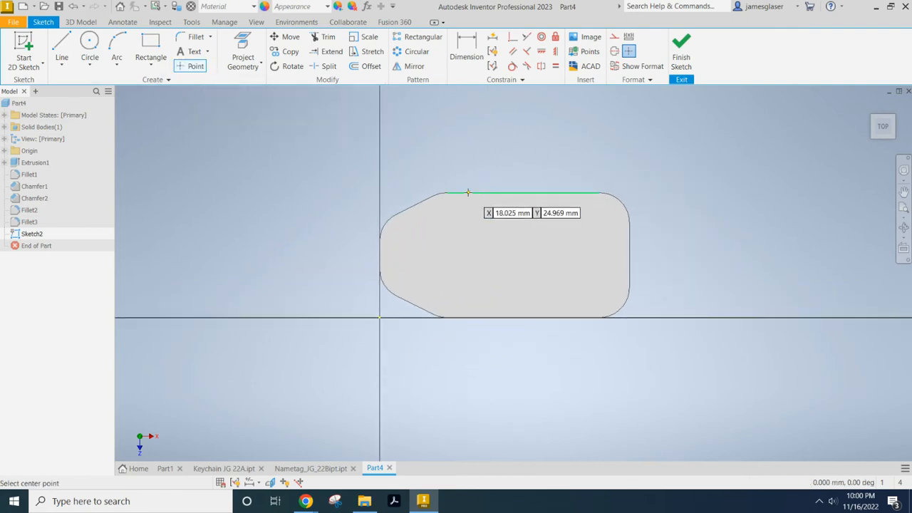
pyautogui.click(485, 228)
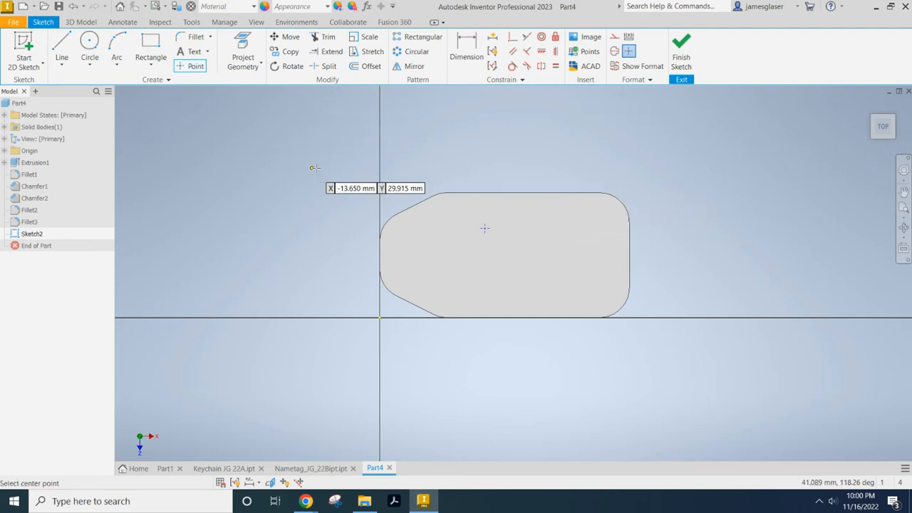
pyautogui.press('Escape')
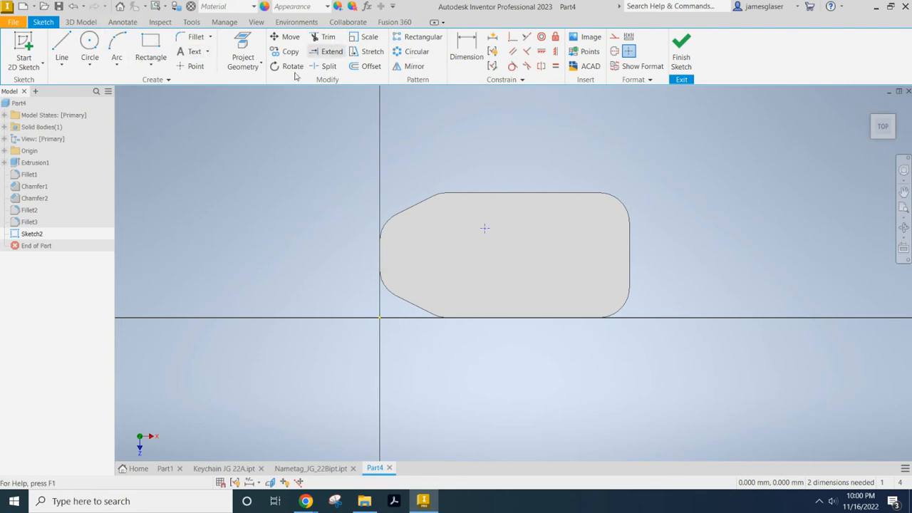
# Step: Draw a horizontal line through the midpoint of the plate's left edge, extending past both ends, and make it a construction line
pyautogui.click(75, 49)
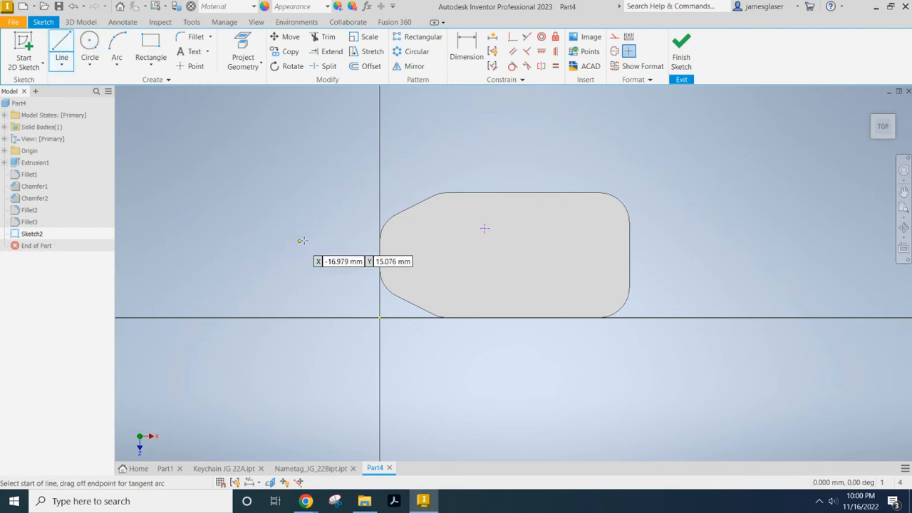
pyautogui.click(366, 255)
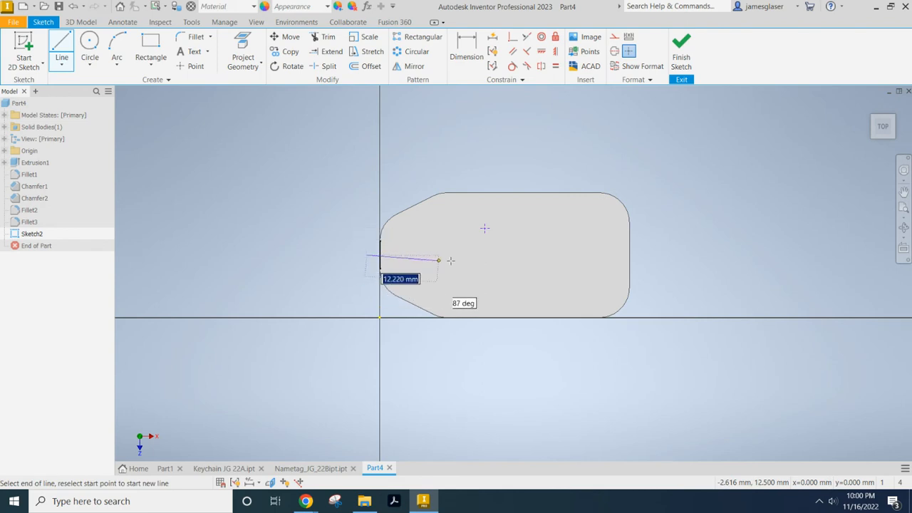
pyautogui.click(656, 254)
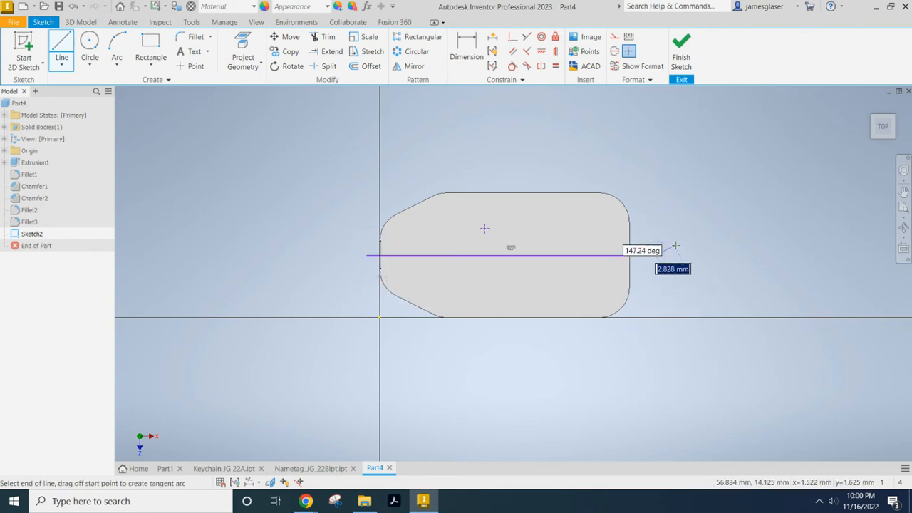
pyautogui.press('Escape')
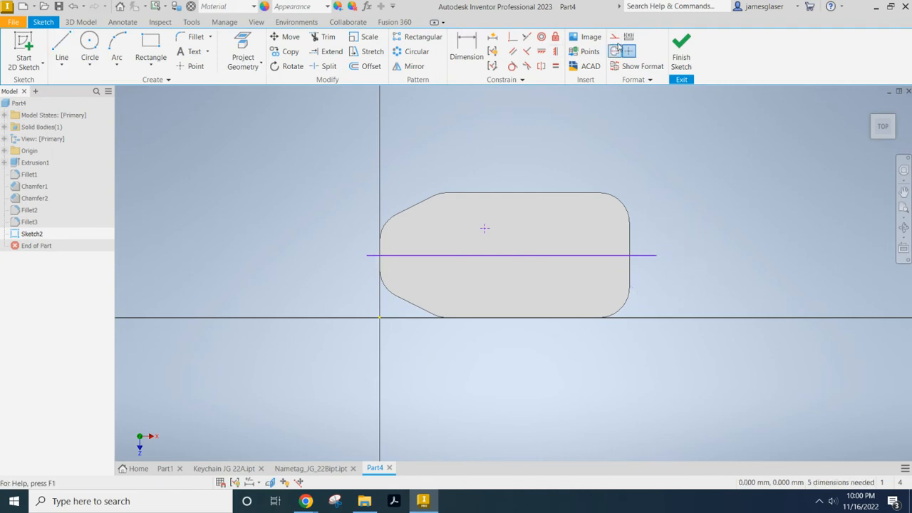
pyautogui.click(650, 256)
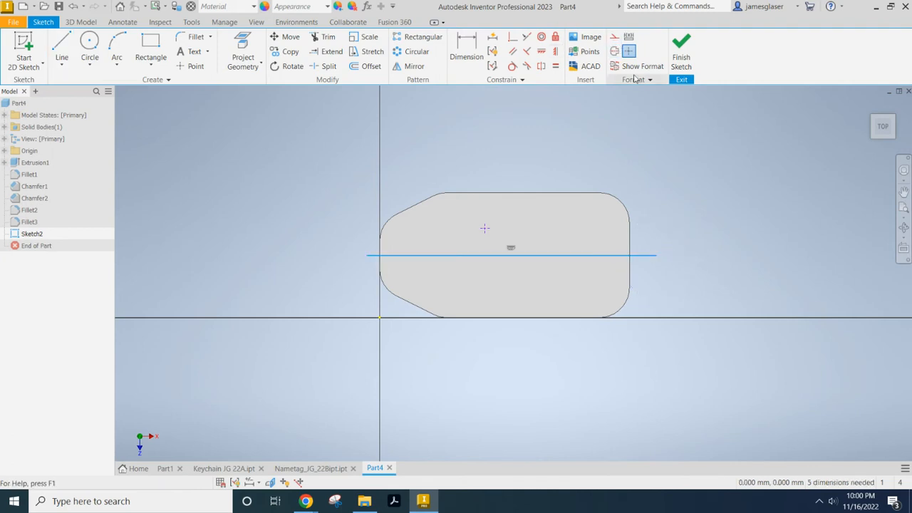
pyautogui.click(615, 39)
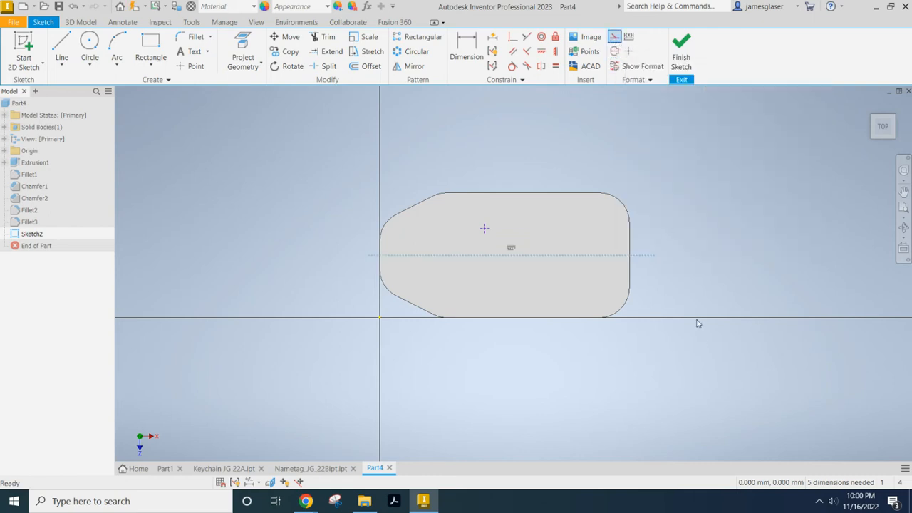
pyautogui.click(690, 230)
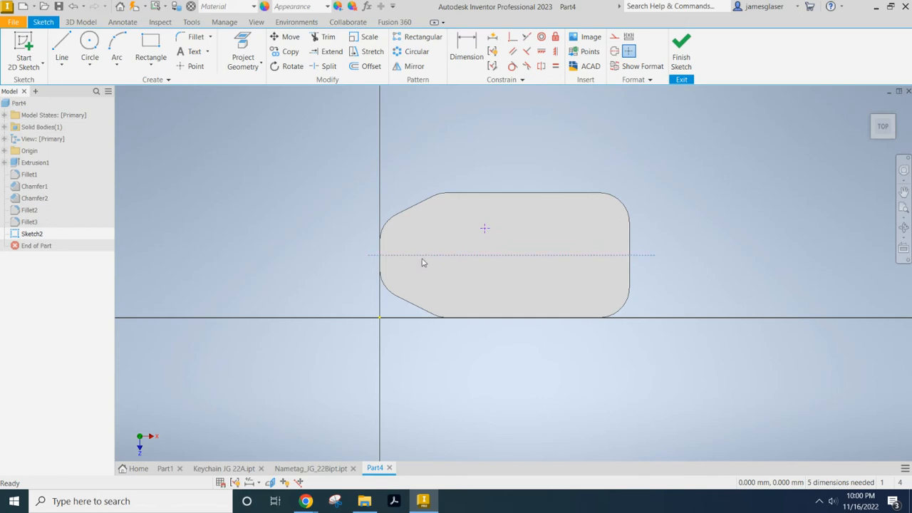
# Step: Constrain the sketch point horizontally to the midpoint of the plate's left edge
pyautogui.moveTo(748, 267)
pyautogui.mouseDown(button='middle')
pyautogui.moveTo(748, 289)
pyautogui.moveTo(737, 264)
pyautogui.mouseUp(button='middle')
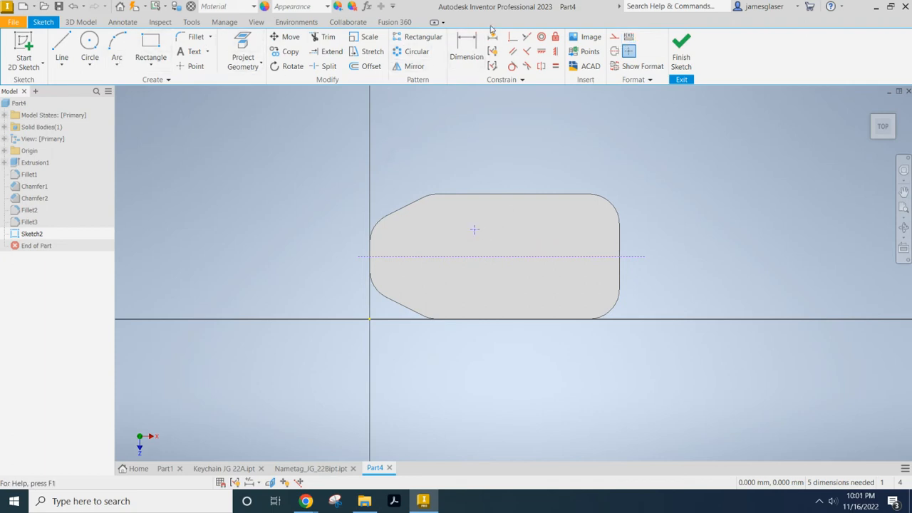
pyautogui.click(541, 52)
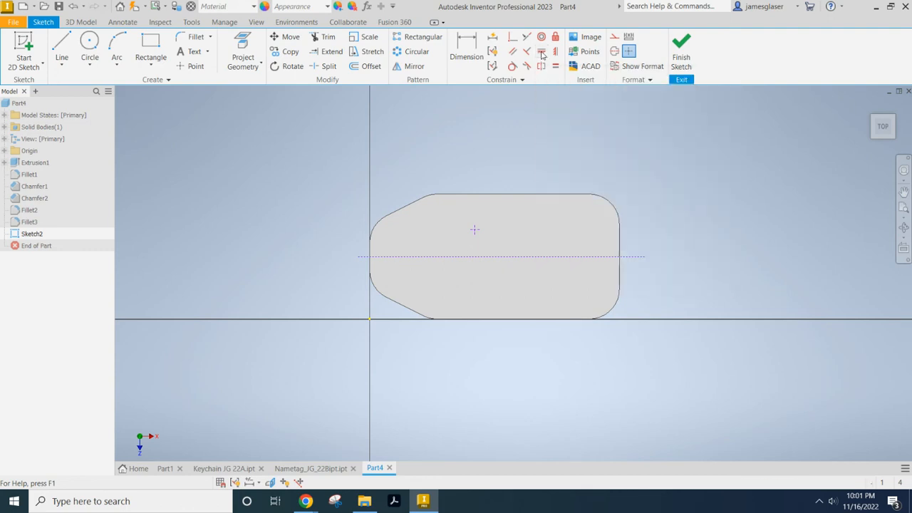
pyautogui.click(476, 231)
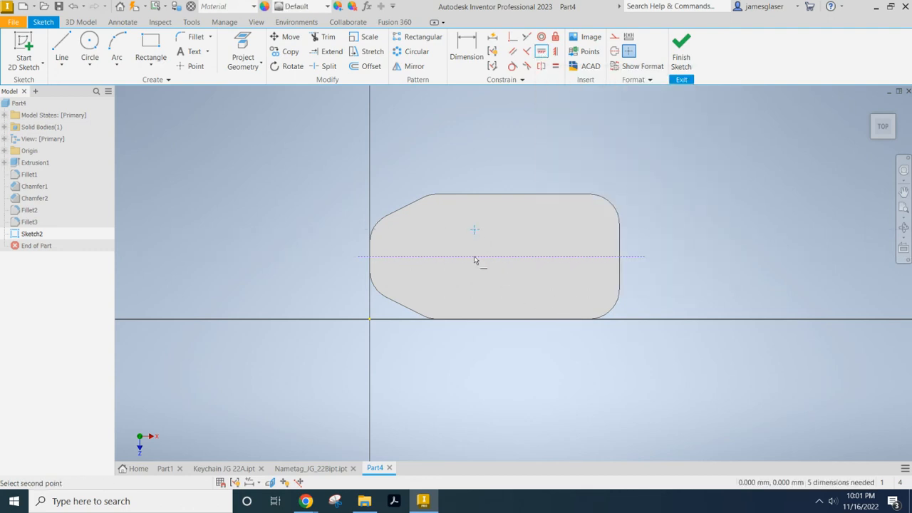
pyautogui.click(370, 258)
# Step: Dimension the point 12 mm from the plate's left edge and finish the sketch
pyautogui.click(471, 45)
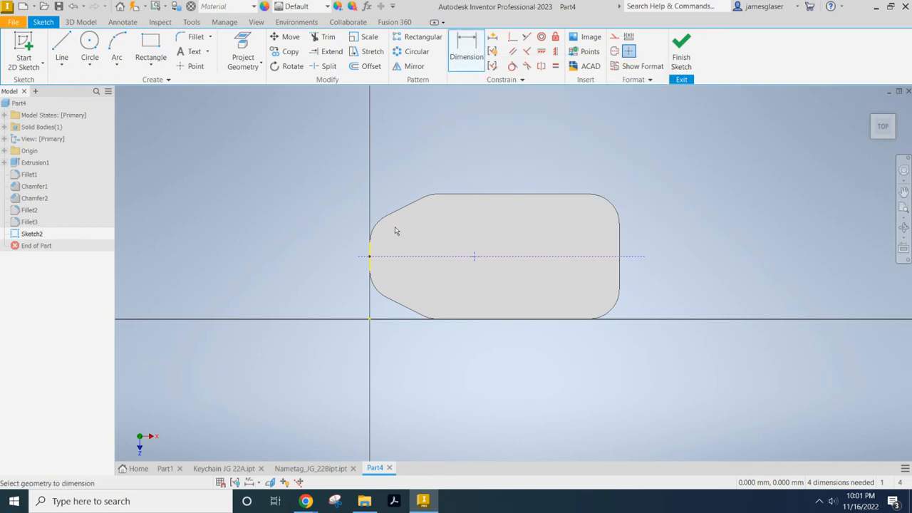
pyautogui.click(371, 255)
pyautogui.click(474, 257)
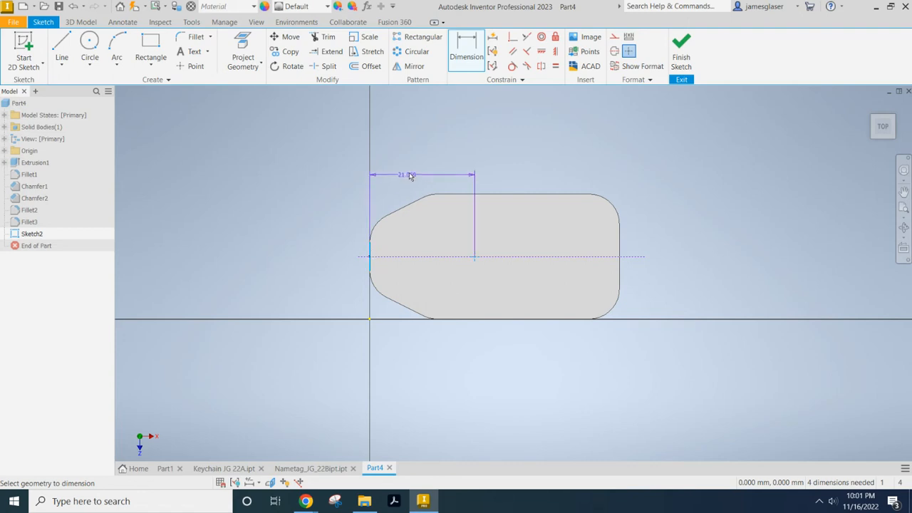
pyautogui.click(421, 154)
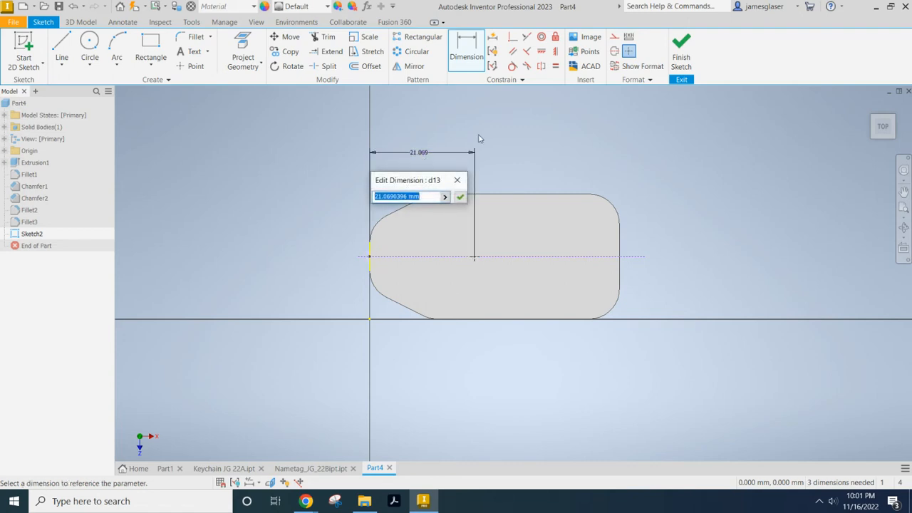
pyautogui.write('12')
pyautogui.press('Return')
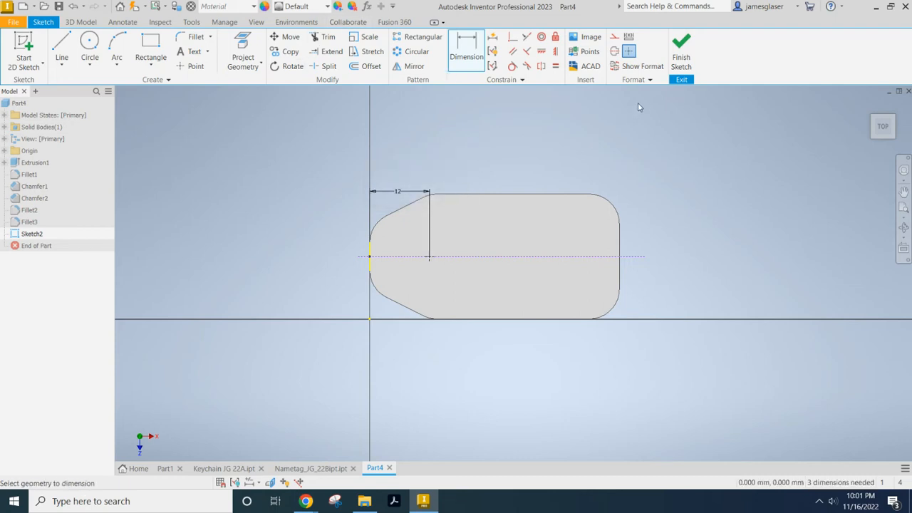
pyautogui.click(681, 46)
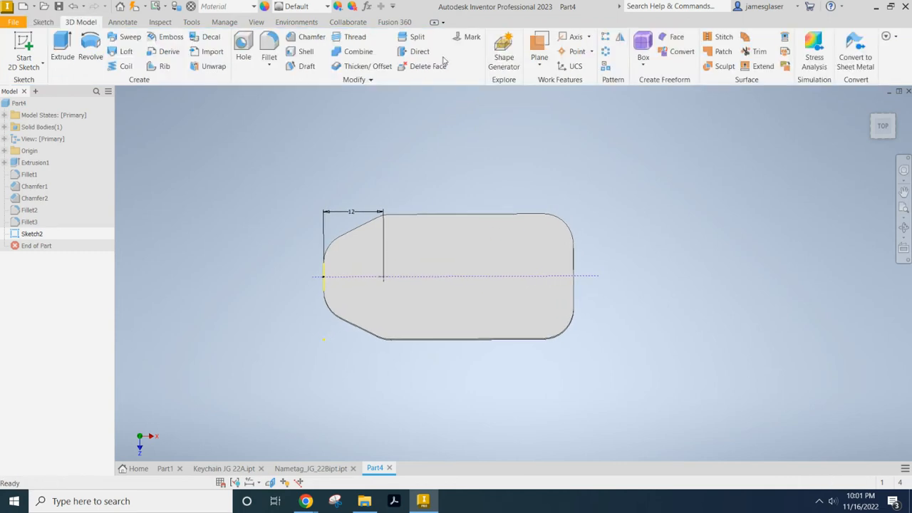
# Step: Cut a 6 mm diameter hole through the plate at the sketched point
pyautogui.click(243, 47)
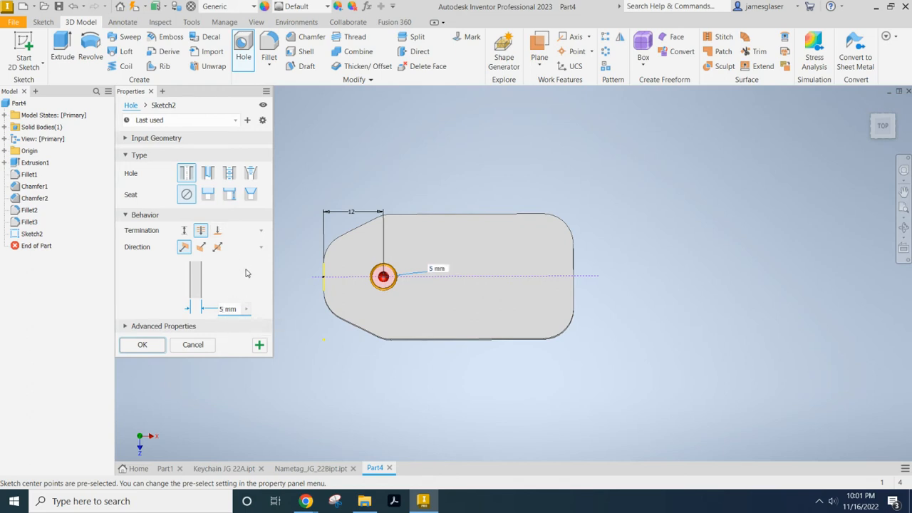
pyautogui.press('BackSpace')
pyautogui.write('6')
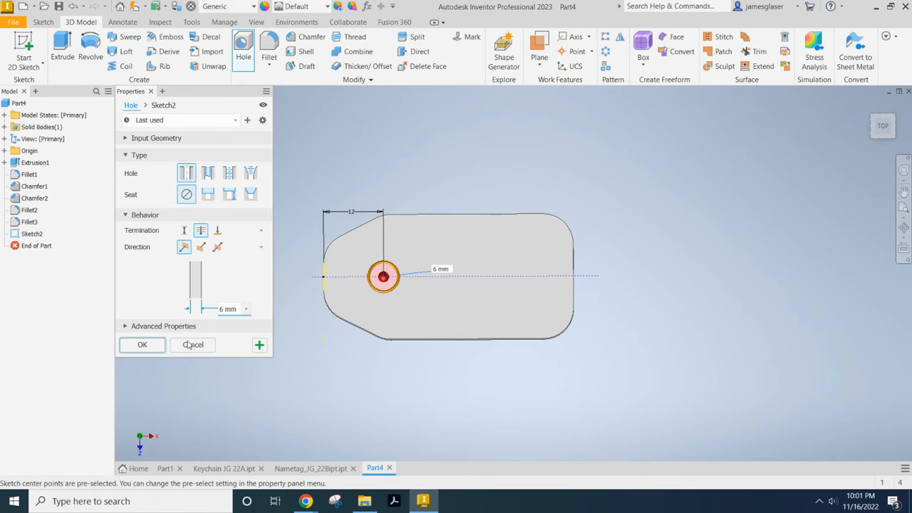
pyautogui.click(142, 345)
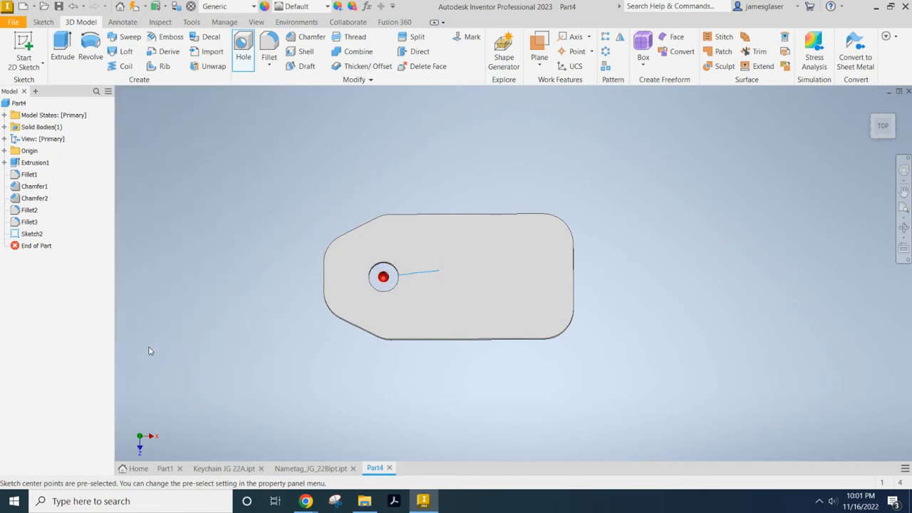
# Step: Set up a 2 mm fillet on the plate's outer edges around both its upper and lower faces
pyautogui.moveTo(384, 419)
pyautogui.keyDown('shift'); pyautogui.mouseDown(button='middle')
pyautogui.moveTo(387, 391)
pyautogui.moveTo(407, 401)
pyautogui.moveTo(391, 404)
pyautogui.mouseUp(button='middle'); pyautogui.keyUp('shift')
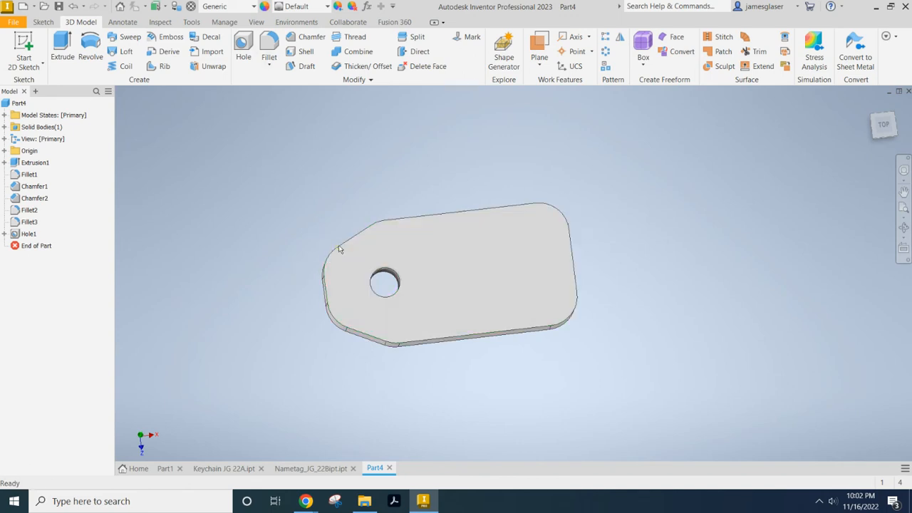
pyautogui.click(271, 49)
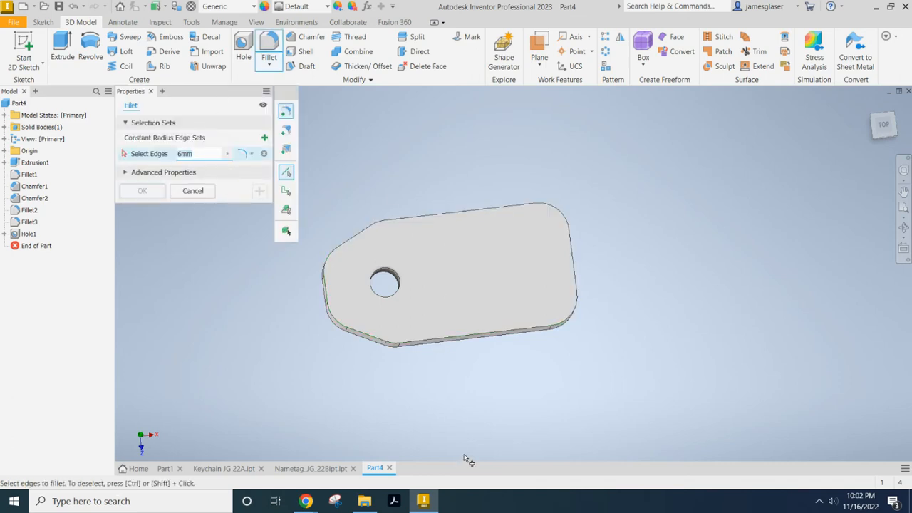
pyautogui.keyDown('shift'); pyautogui.moveTo(472, 411); pyautogui.dragTo(457, 350, button='middle'); pyautogui.keyUp('shift')
pyautogui.click(447, 314)
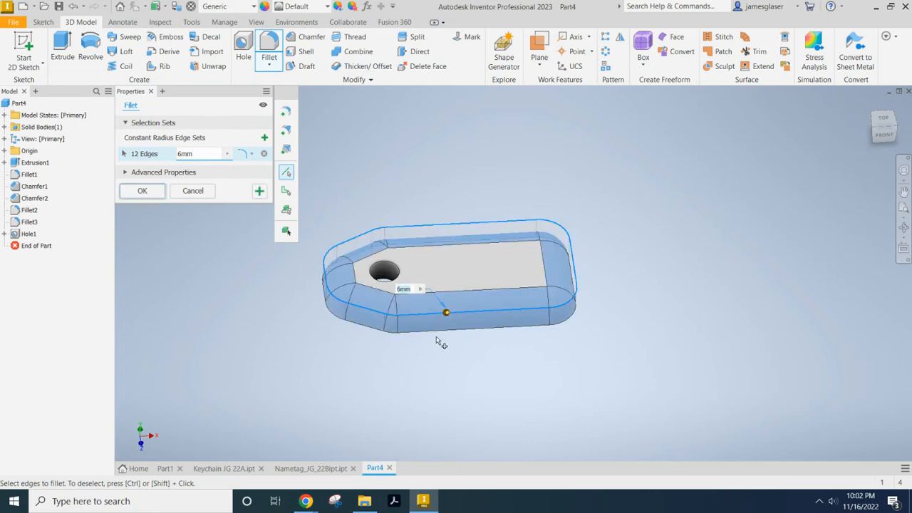
pyautogui.click(441, 333)
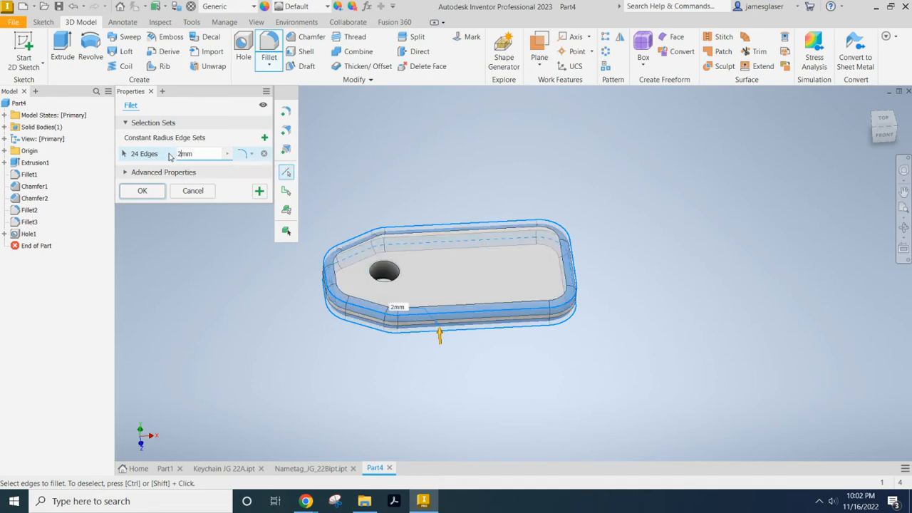
pyautogui.moveTo(443, 382)
pyautogui.keyDown('shift'); pyautogui.mouseDown(button='middle')
pyautogui.moveTo(443, 351)
pyautogui.moveTo(442, 398)
pyautogui.mouseUp(button='middle'); pyautogui.keyUp('shift')
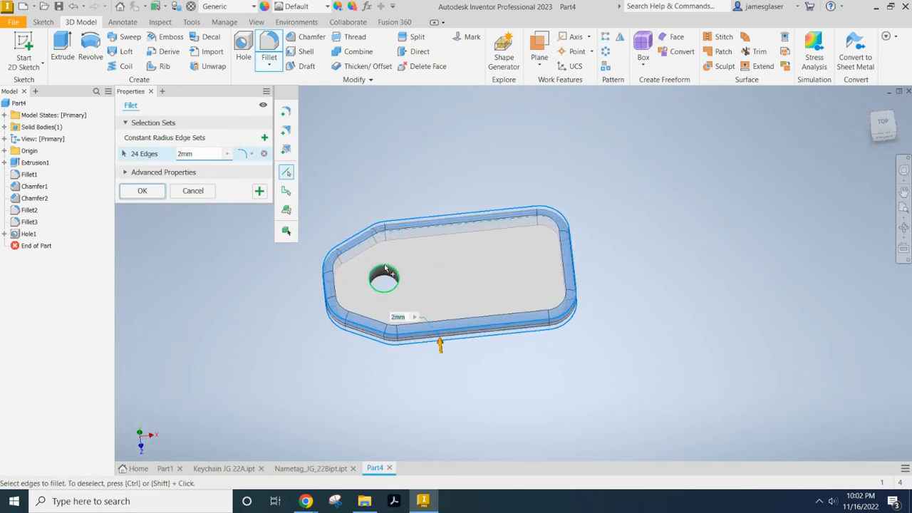
# Step: Add both rims of the keyring hole to the 2 mm fillet and apply it
pyautogui.click(385, 270)
pyautogui.scroll(-5, 382, 289)
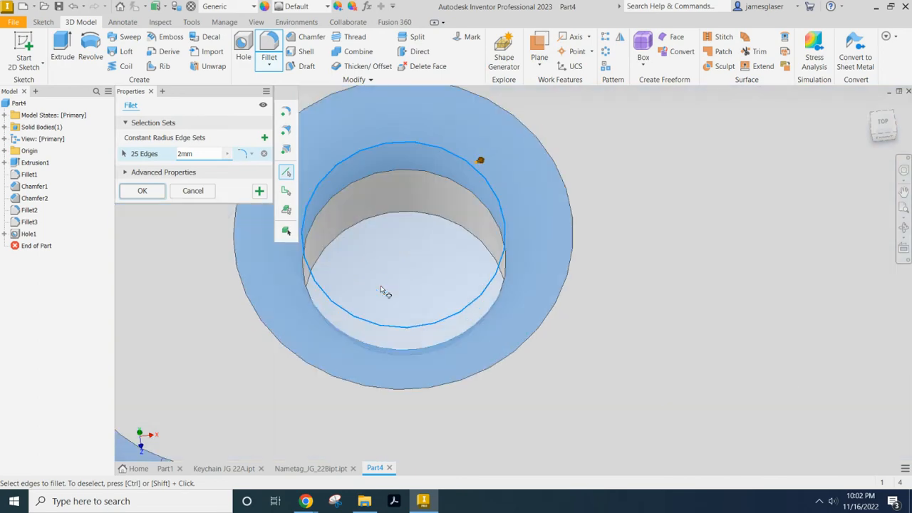
pyautogui.click(385, 219)
pyautogui.scroll(5, 400, 261)
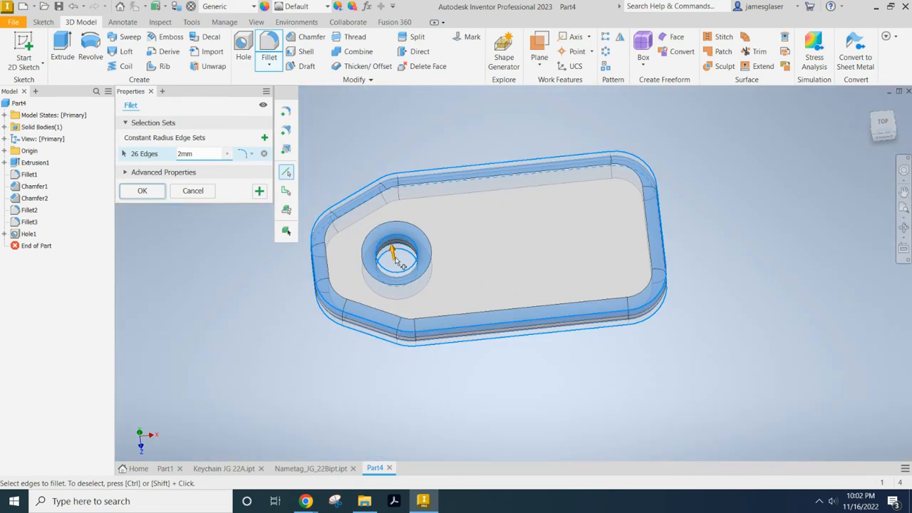
pyautogui.moveTo(381, 376); pyautogui.dragTo(423, 376, button='middle')
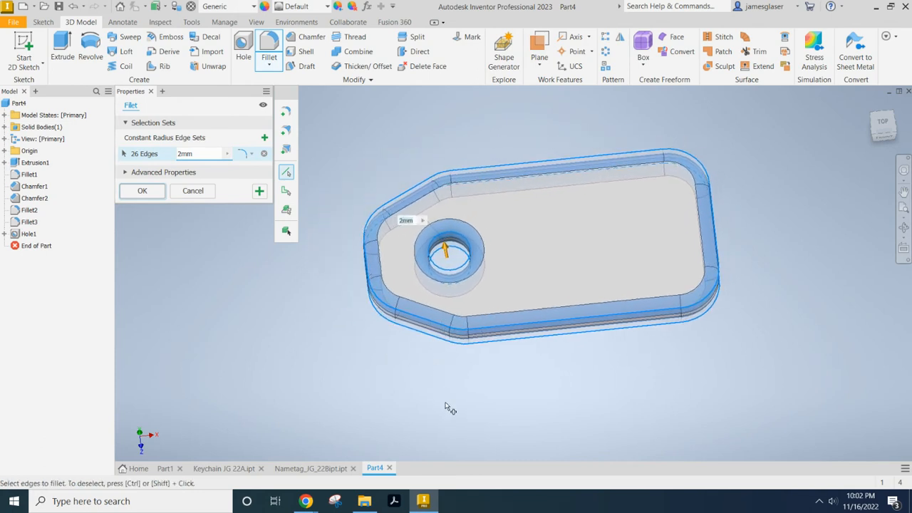
pyautogui.moveTo(428, 413); pyautogui.dragTo(417, 391, button='middle')
pyautogui.scroll(-3, 409, 407)
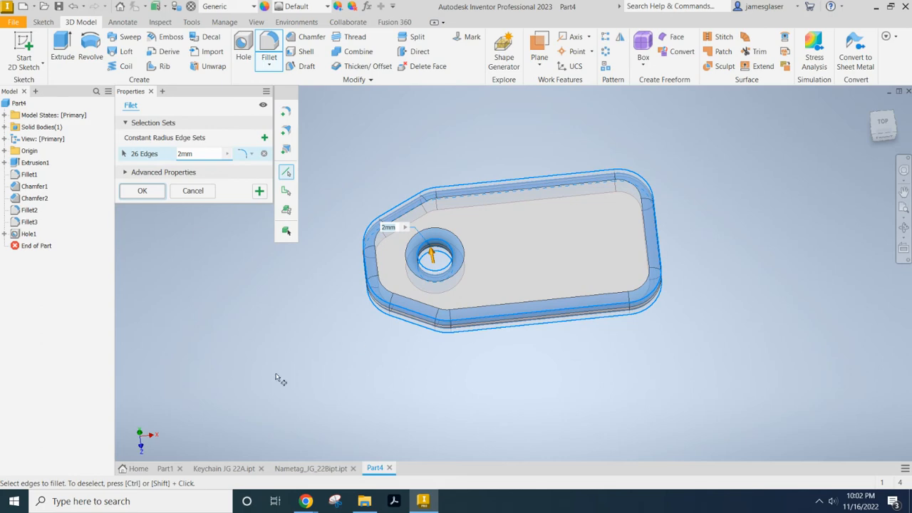
pyautogui.moveTo(309, 346)
pyautogui.keyDown('shift'); pyautogui.mouseDown(button='middle')
pyautogui.moveTo(325, 305)
pyautogui.moveTo(315, 356)
pyautogui.moveTo(326, 362)
pyautogui.moveTo(332, 310)
pyautogui.moveTo(325, 356)
pyautogui.moveTo(350, 393)
pyautogui.moveTo(397, 355)
pyautogui.moveTo(434, 307)
pyautogui.moveTo(512, 149)
pyautogui.moveTo(434, 209)
pyautogui.moveTo(386, 300)
pyautogui.moveTo(311, 387)
pyautogui.mouseUp(button='middle'); pyautogui.keyUp('shift')
pyautogui.click(143, 191)
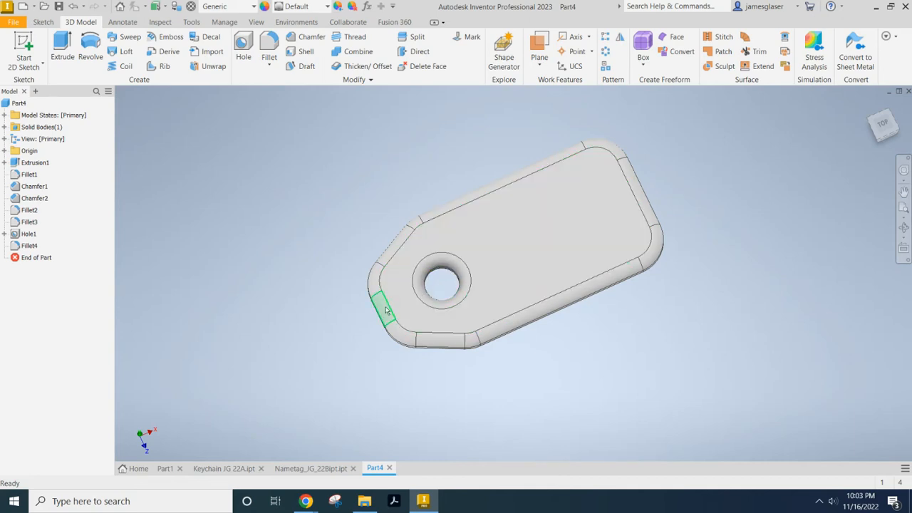
# Step: Edit the hole's sketch to set the point's distance from the plate's left edge to 8 mm, and finish the sketch
pyautogui.click(884, 124)
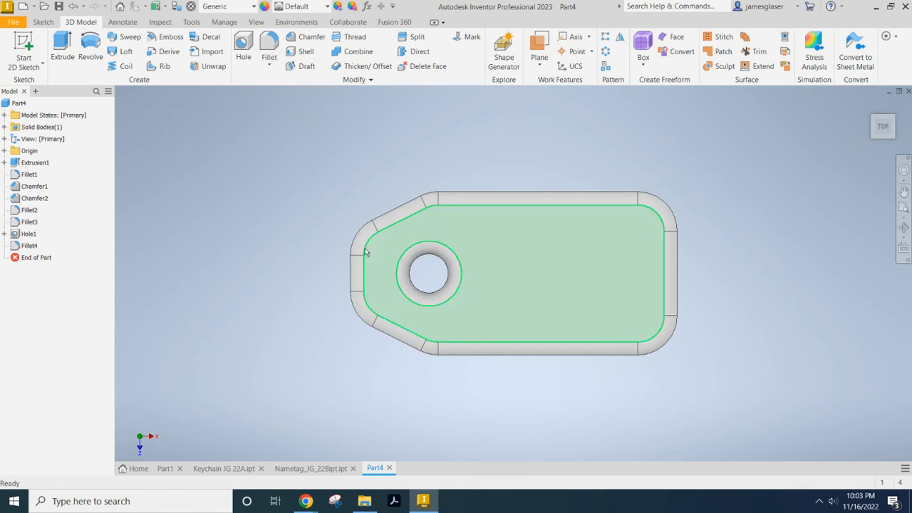
pyautogui.click(4, 233)
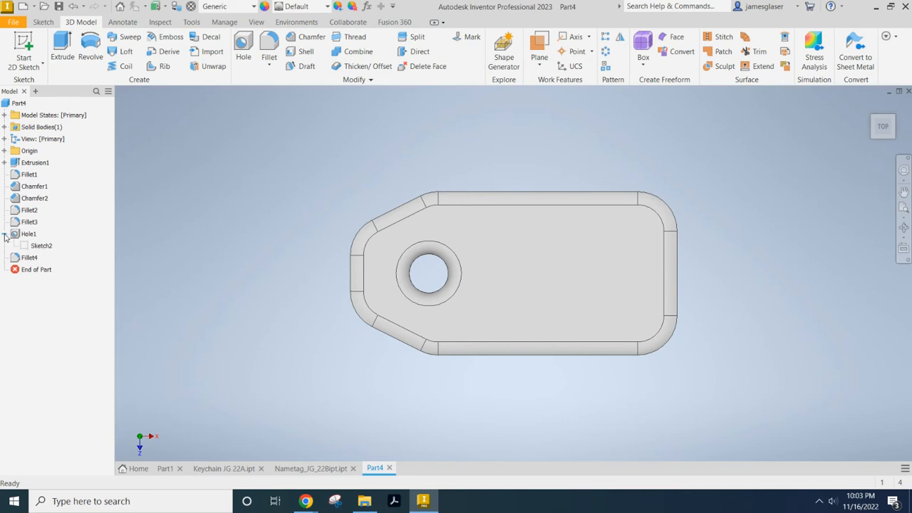
pyautogui.rightClick(42, 247)
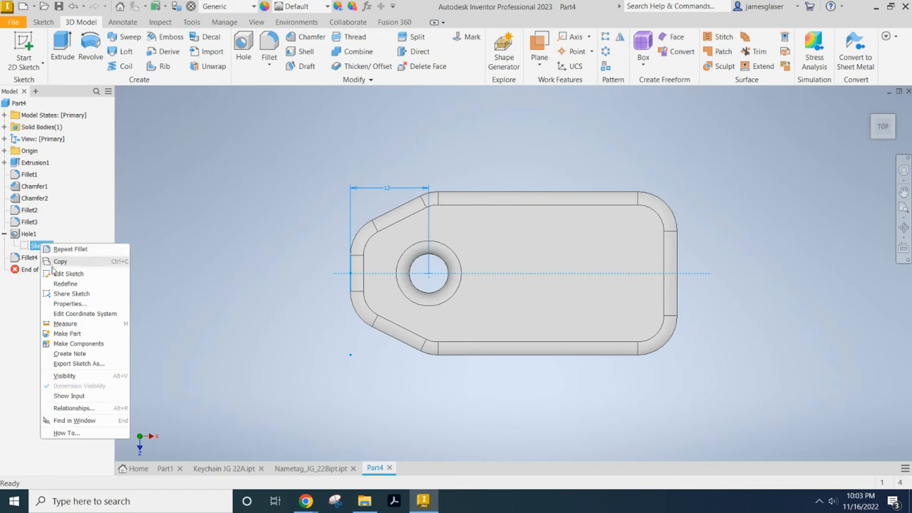
pyautogui.click(61, 275)
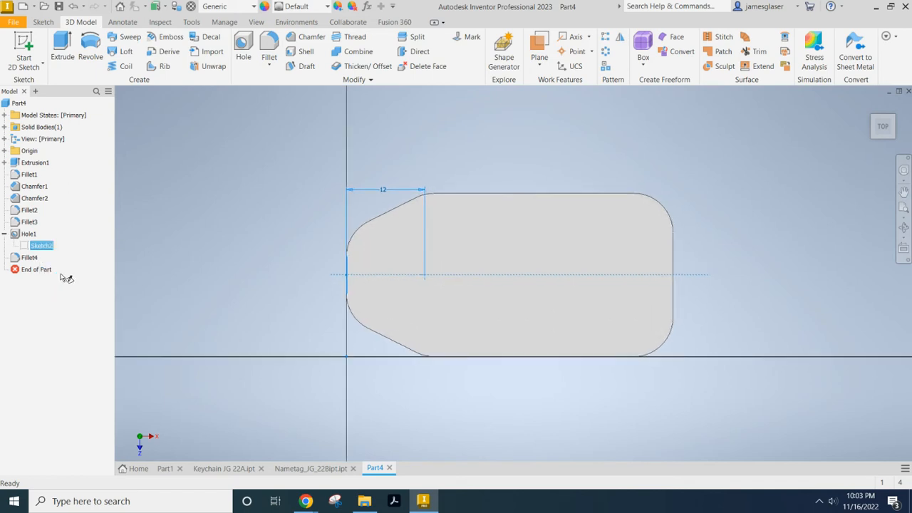
pyautogui.press('Escape')
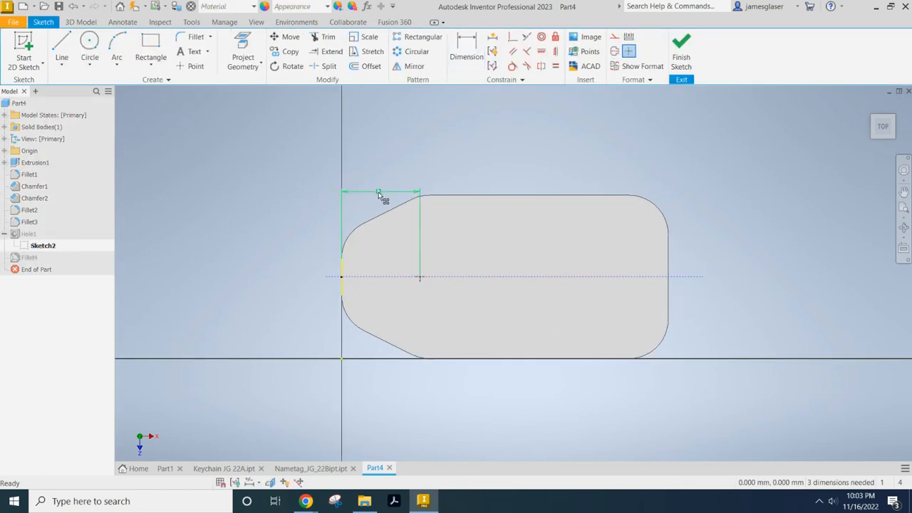
pyautogui.doubleClick(376, 191)
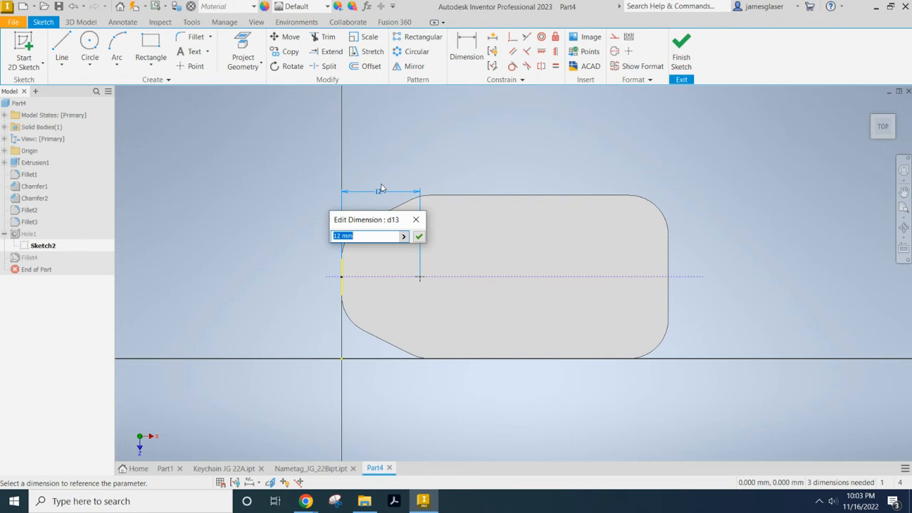
pyautogui.write('8')
pyautogui.press('Return')
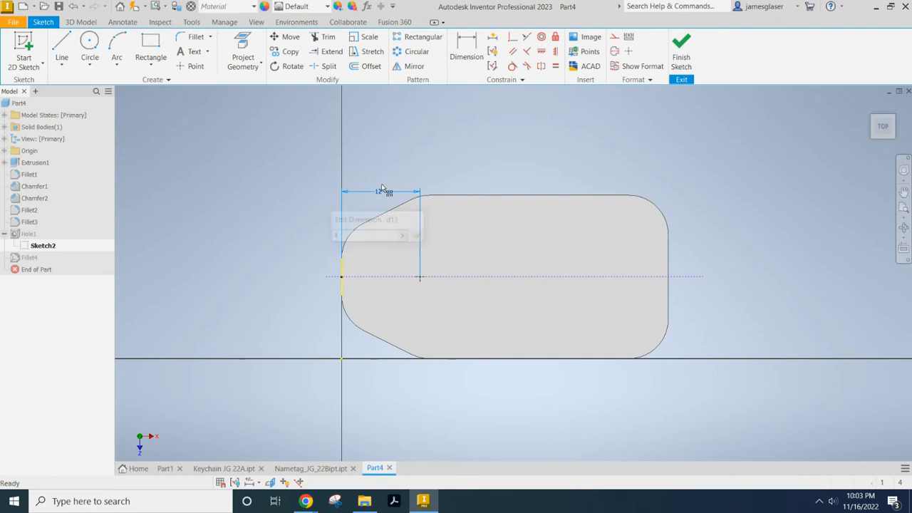
pyautogui.click(681, 44)
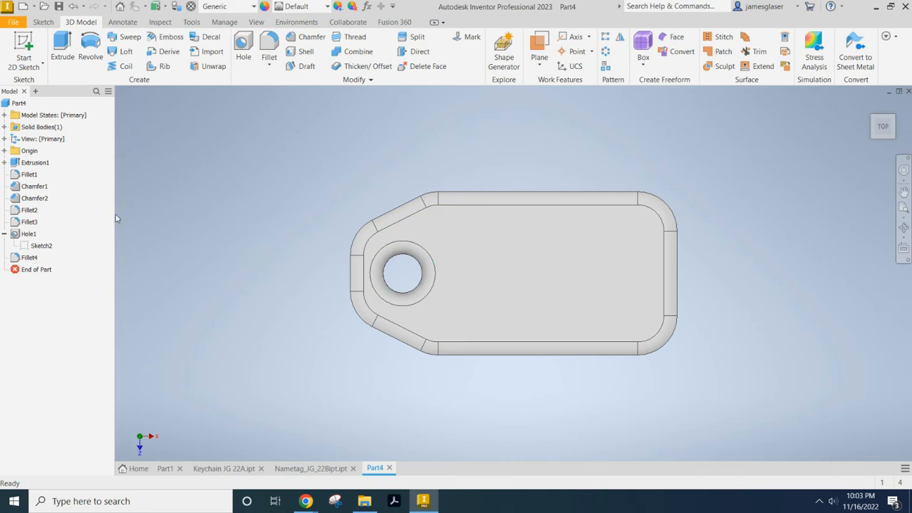
# Step: Edit the keyring hole feature to set its diameter to 5 mm
pyautogui.rightClick(27, 235)
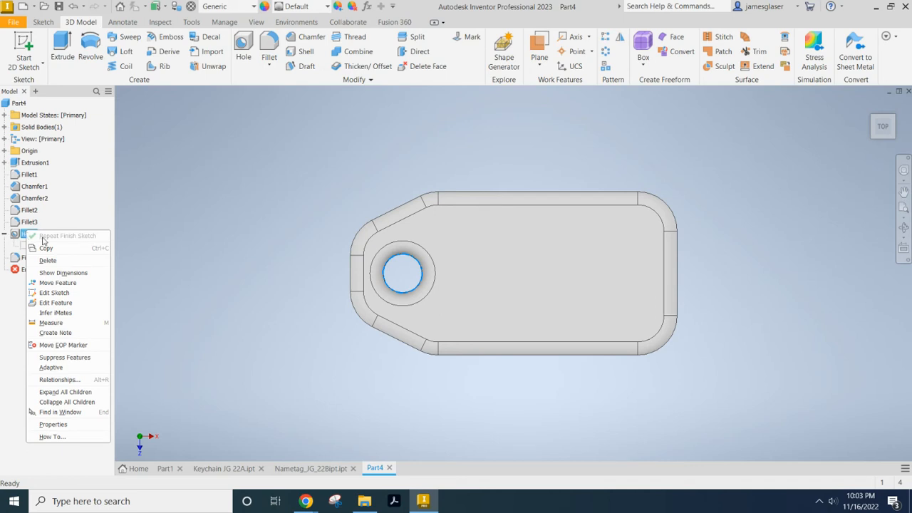
pyautogui.click(55, 303)
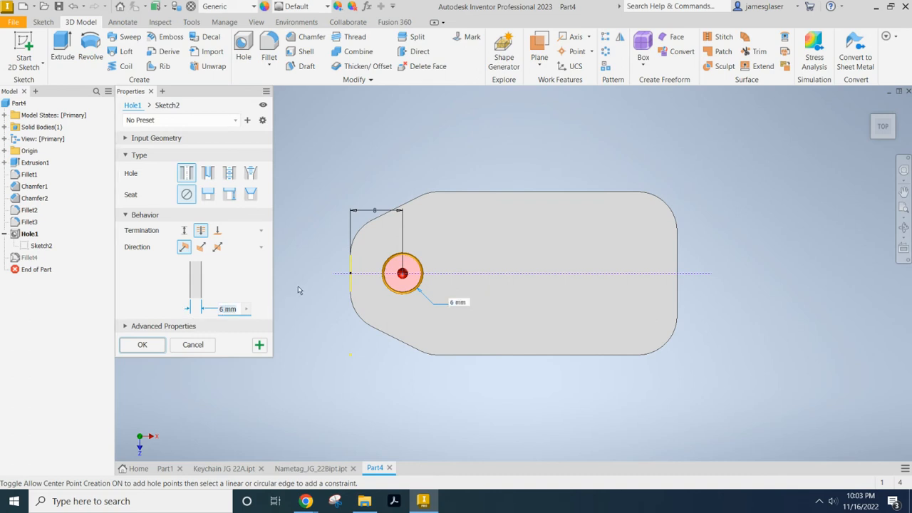
pyautogui.write('5')
pyautogui.click(143, 345)
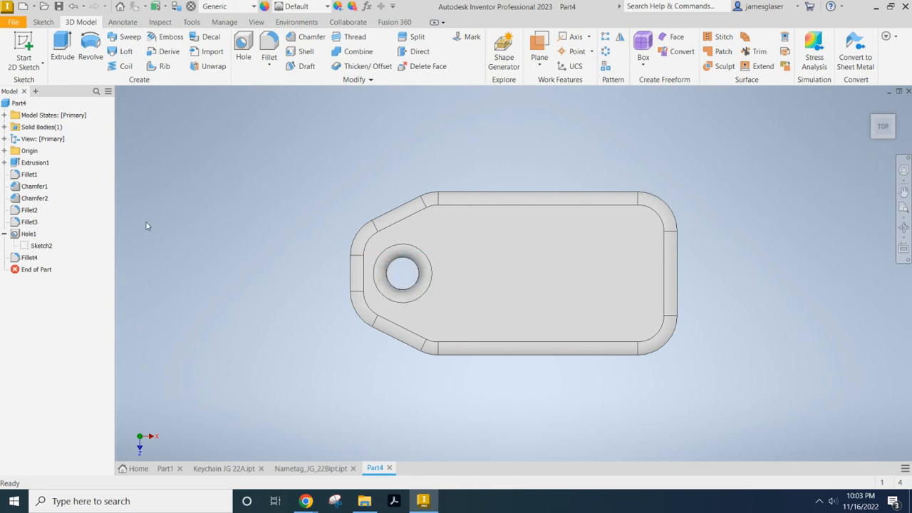
# Step: Set the hole point's distance from the plate's left edge to 7 mm in its sketch, and finish the sketch
pyautogui.rightClick(45, 245)
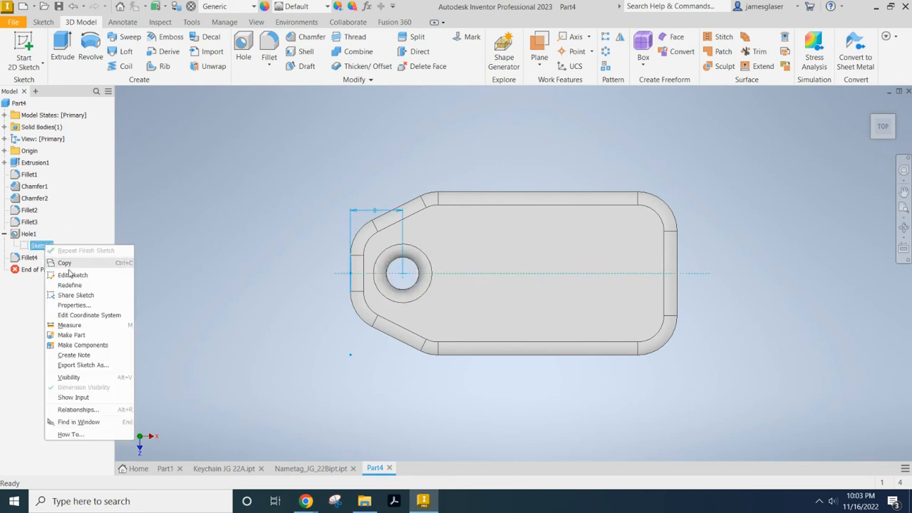
pyautogui.click(73, 275)
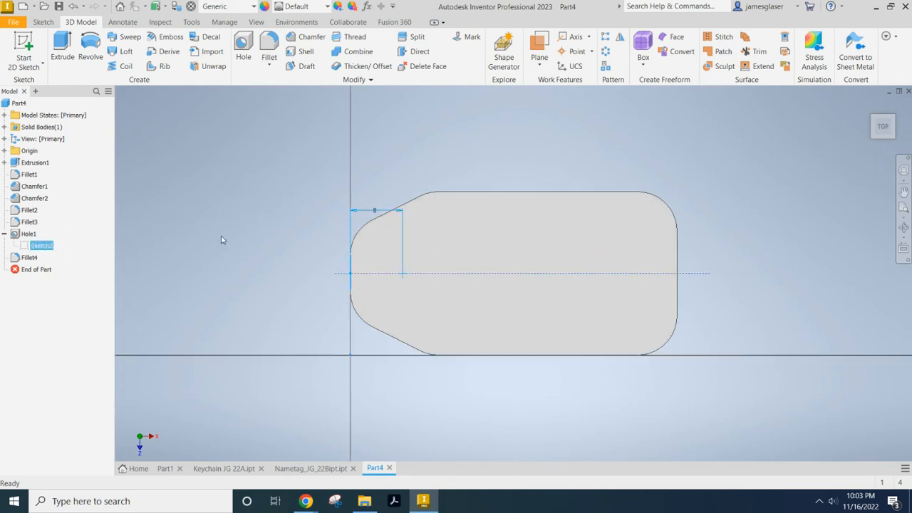
pyautogui.doubleClick(367, 205)
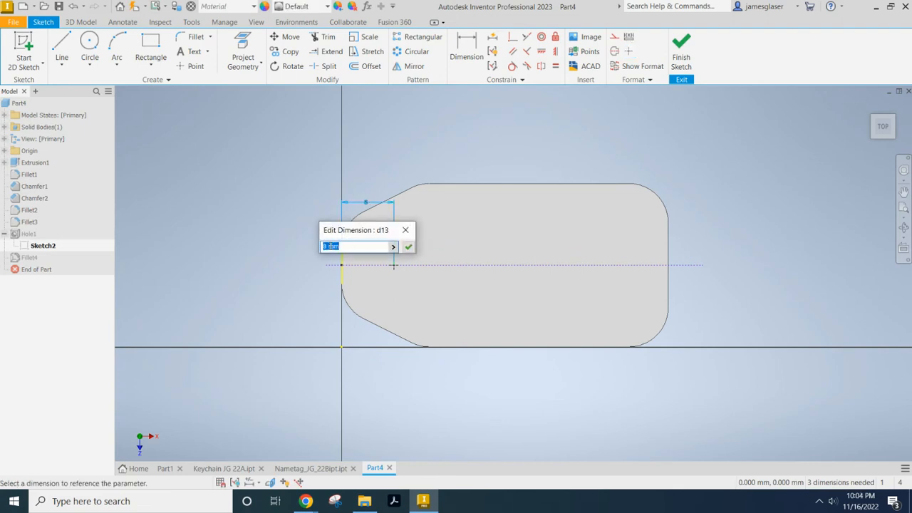
pyautogui.click(329, 246)
pyautogui.click(411, 248)
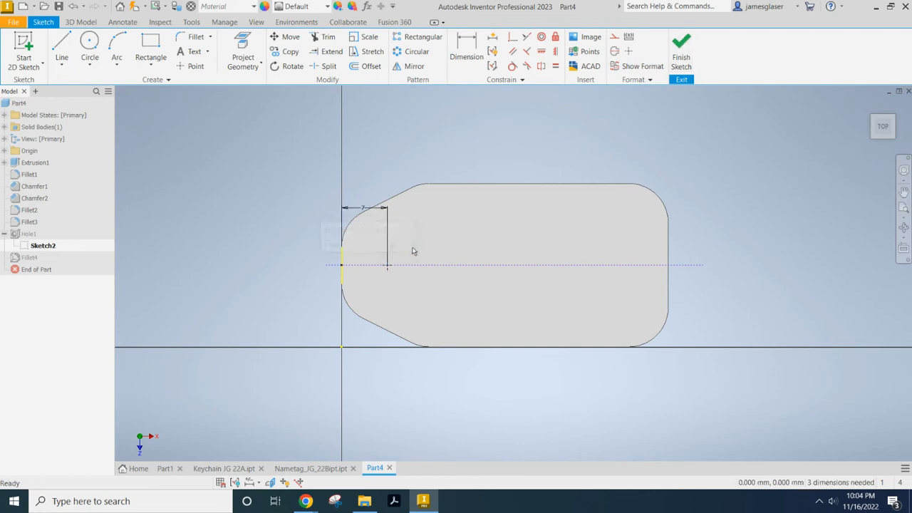
pyautogui.click(680, 50)
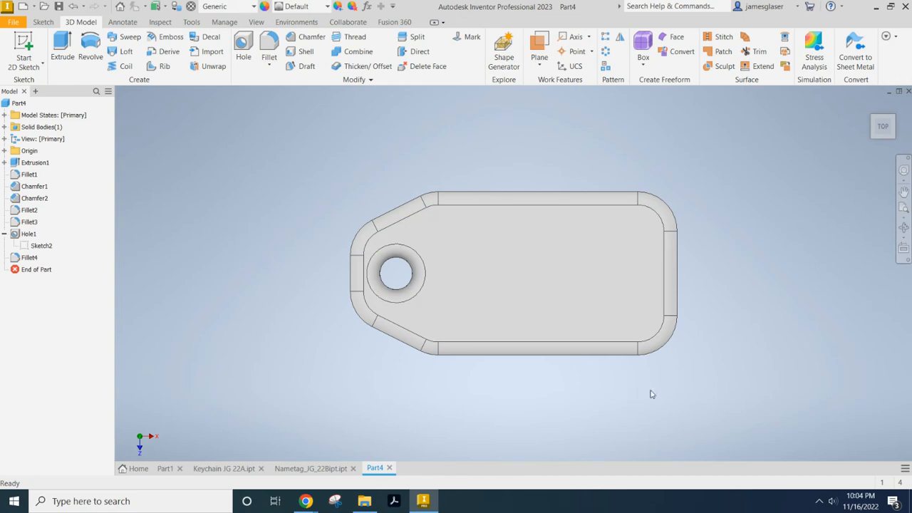
# Step: Start a new 2D sketch on the plate's top face
pyautogui.keyDown('shift'); pyautogui.moveTo(651, 393); pyautogui.dragTo(627, 397, button='middle'); pyautogui.keyUp('shift')
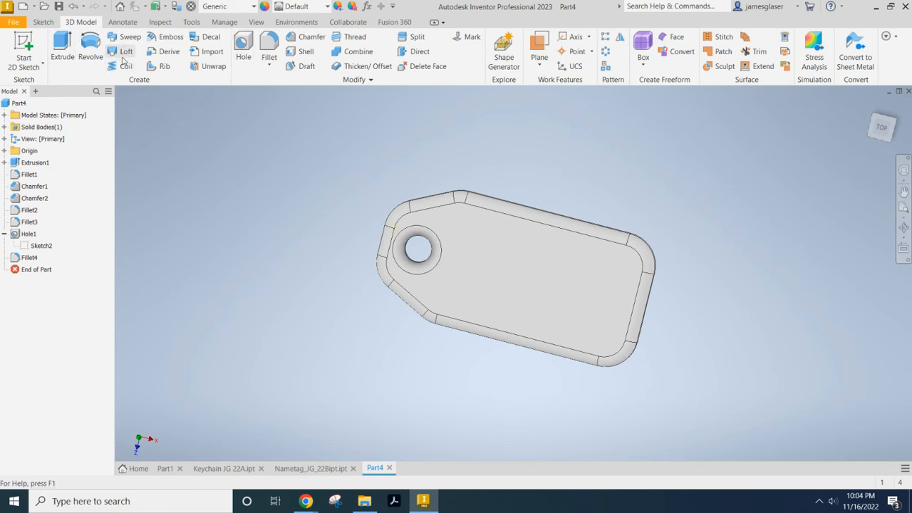
pyautogui.click(882, 127)
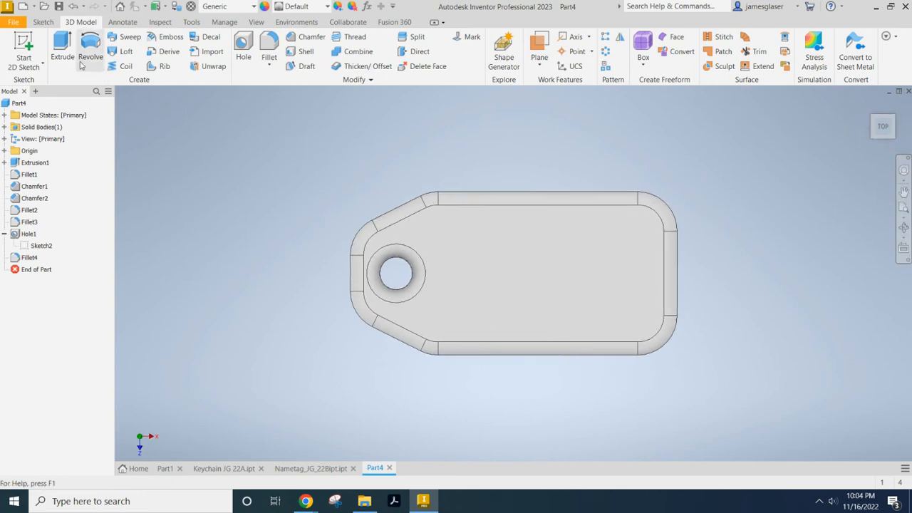
pyautogui.click(25, 44)
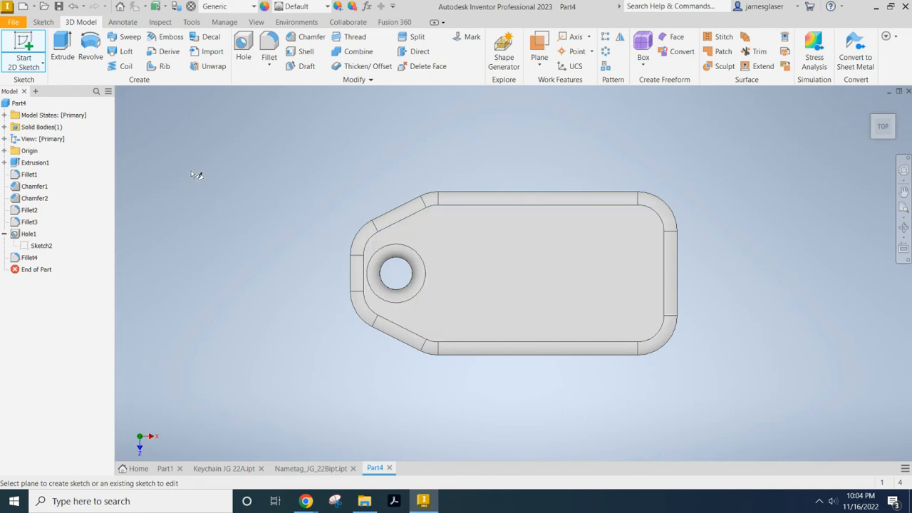
pyautogui.click(25, 44)
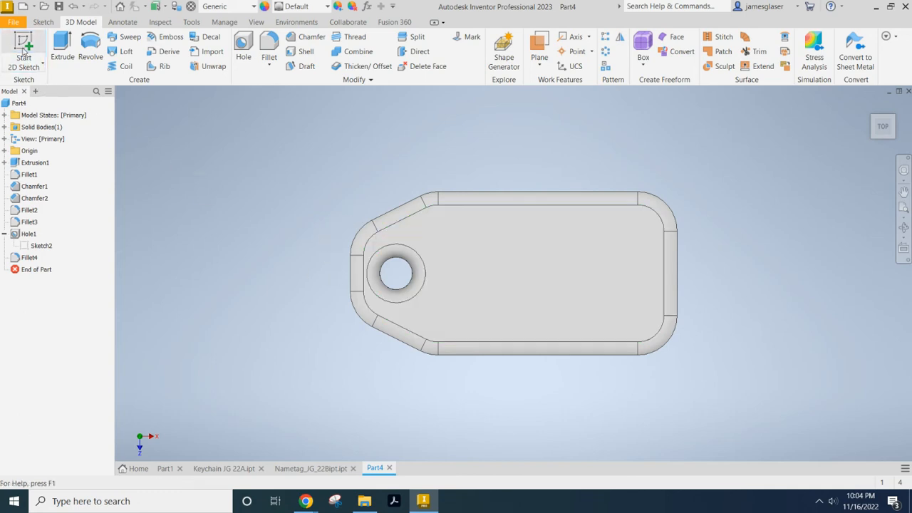
pyautogui.click(25, 44)
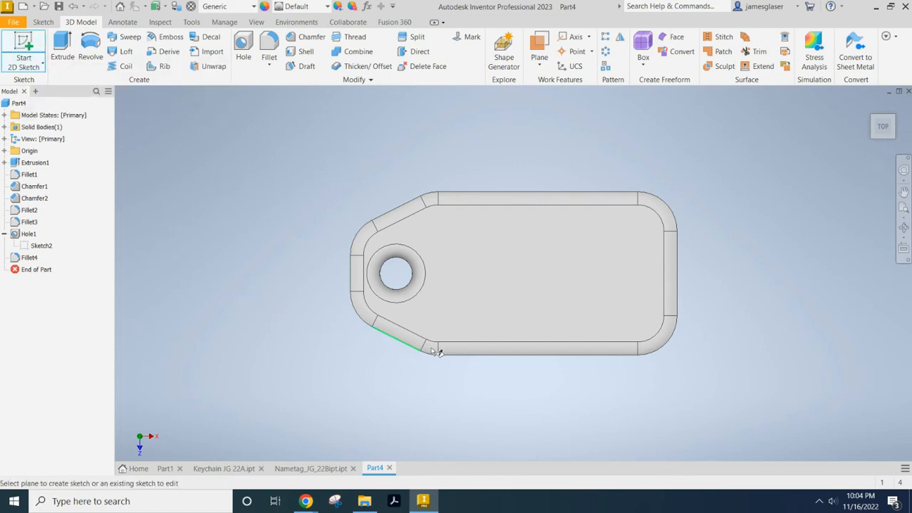
pyautogui.click(466, 268)
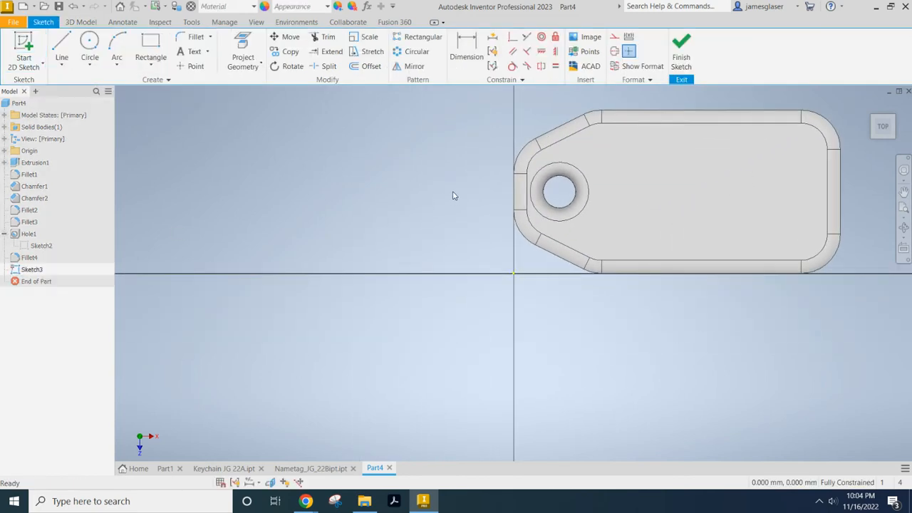
# Step: Place a text box on the plate's face beside the keyring hole, with the text size set to 7 mm and bold
pyautogui.moveTo(453, 195)
pyautogui.mouseDown(button='middle')
pyautogui.moveTo(330, 220)
pyautogui.moveTo(258, 265)
pyautogui.mouseUp(button='middle')
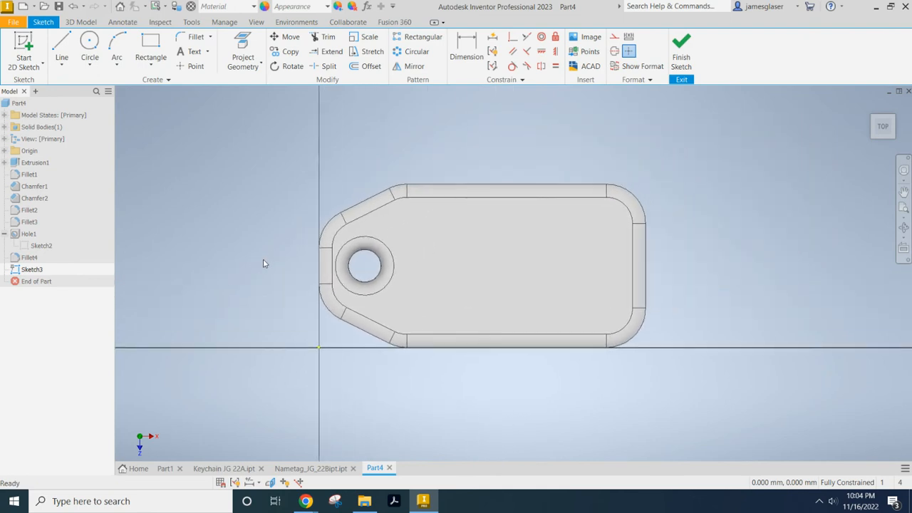
pyautogui.click(192, 54)
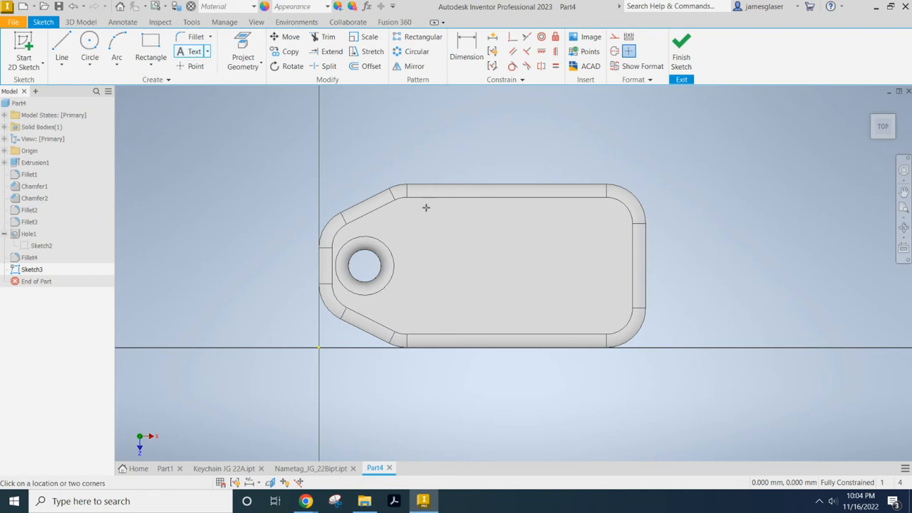
pyautogui.moveTo(491, 268); pyautogui.dragTo(633, 330)
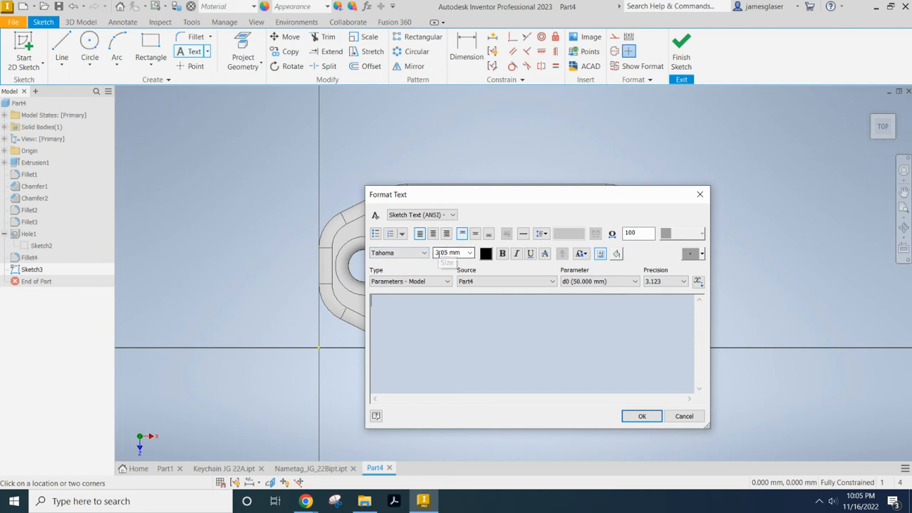
pyautogui.click(437, 253)
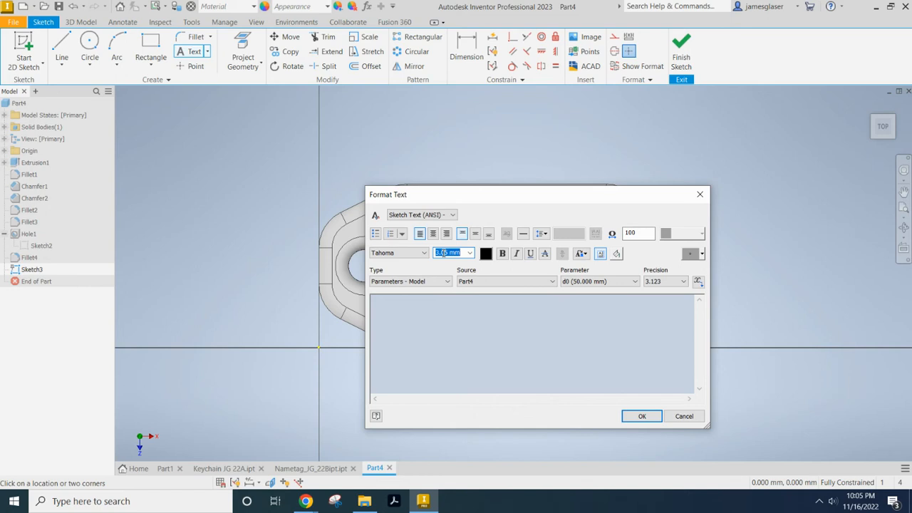
pyautogui.write('7')
pyautogui.click(502, 255)
# Step: Enter the owner's surname with "Period 7" on the line below, and create the sketch text
pyautogui.write('Glaser')
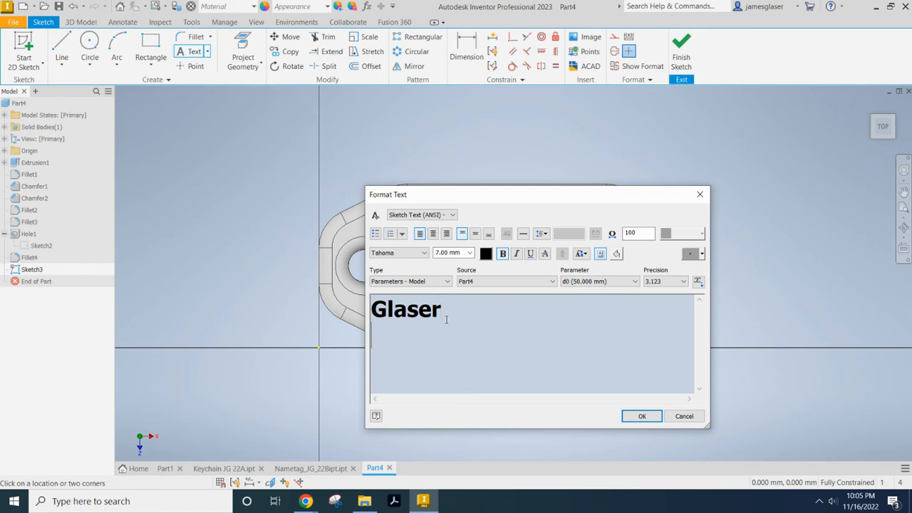
pyautogui.write('Period')
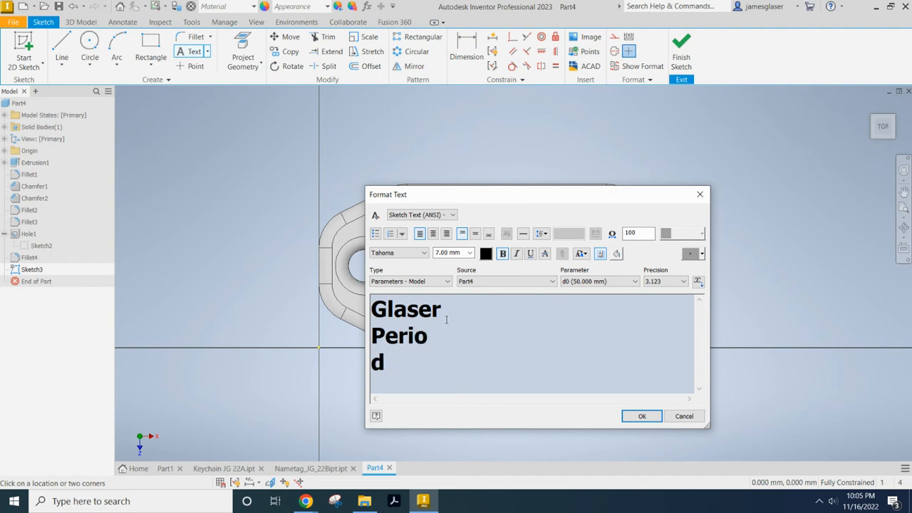
pyautogui.write(' 7')
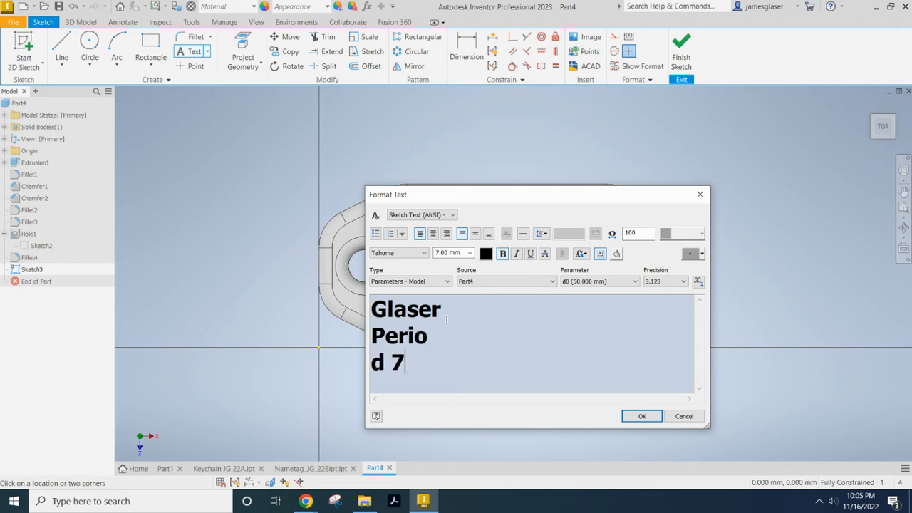
pyautogui.click(639, 417)
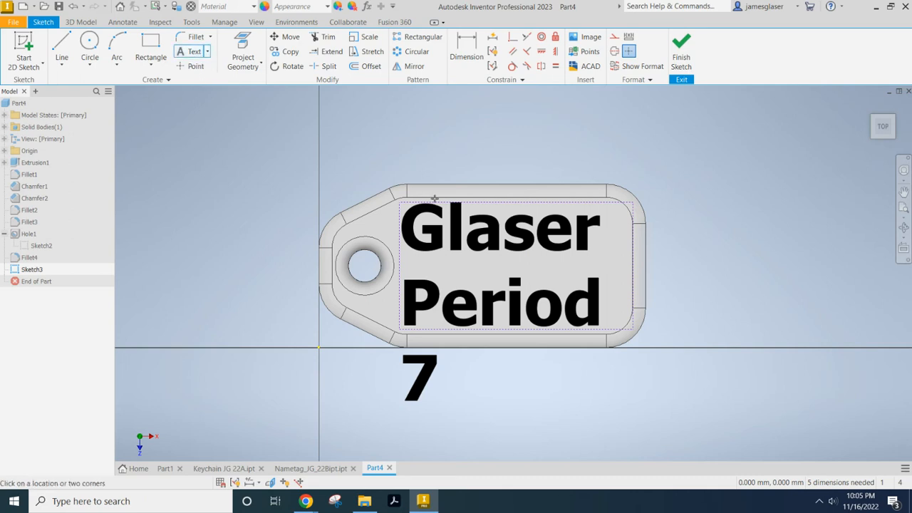
pyautogui.press('Escape')
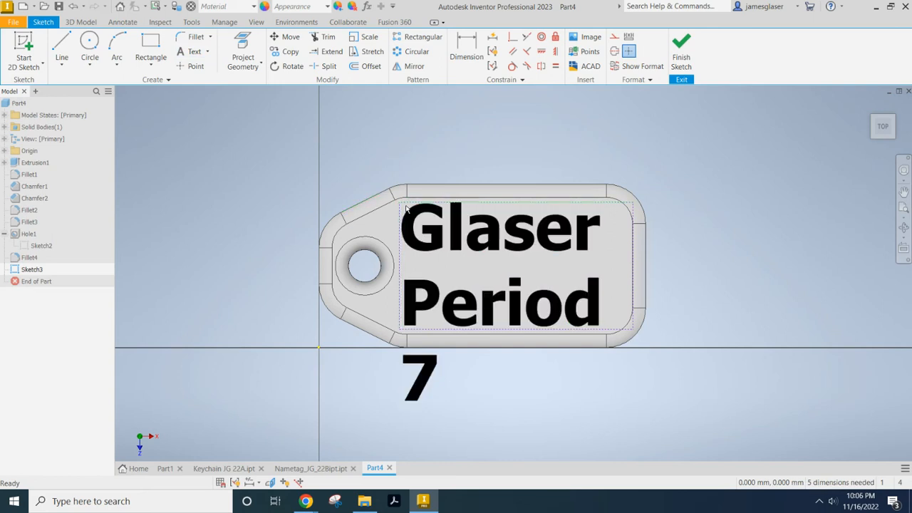
# Step: Edit the sketch text to shorten its second line to "P- 7"
pyautogui.doubleClick(410, 223)
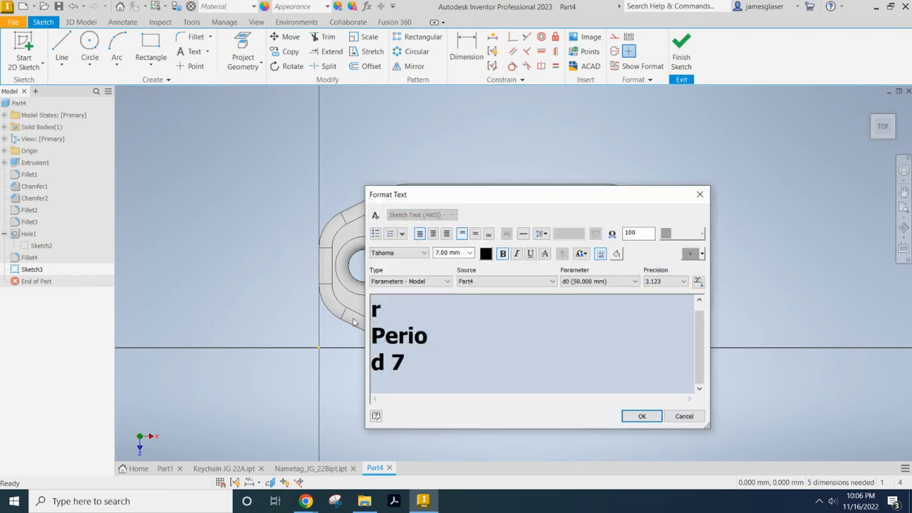
pyautogui.click(385, 364)
pyautogui.press('BackSpace')
pyautogui.press('BackSpace')
pyautogui.press('BackSpace')
pyautogui.press('BackSpace')
pyautogui.press('BackSpace')
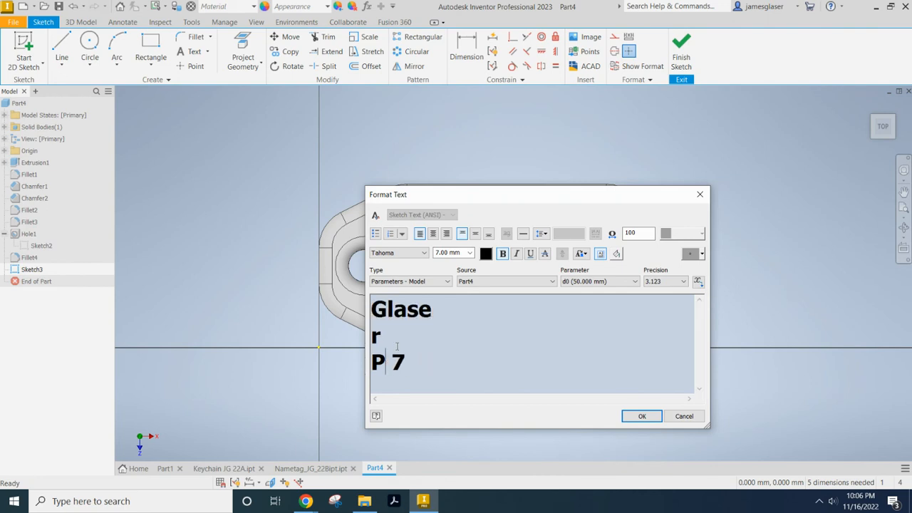
pyautogui.write('-')
pyautogui.click(640, 416)
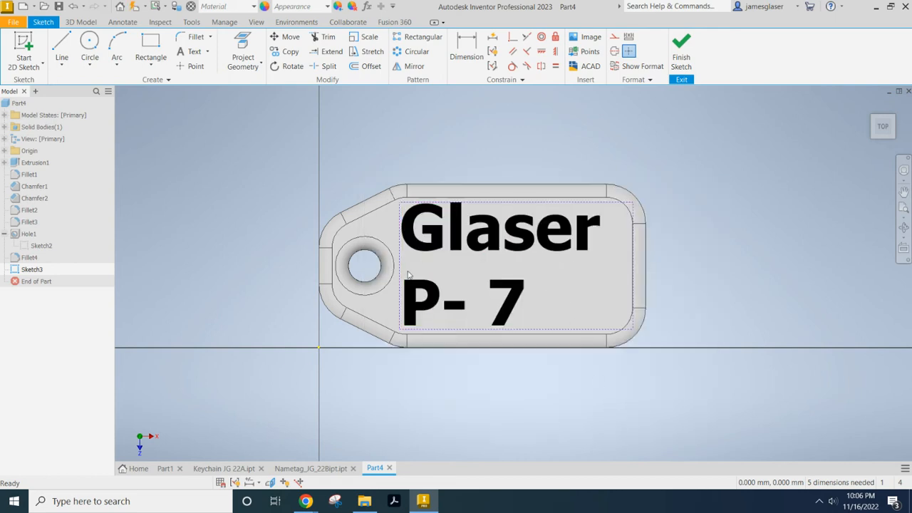
# Step: Edit the sketch text to centre both of its lines horizontally
pyautogui.doubleClick(426, 214)
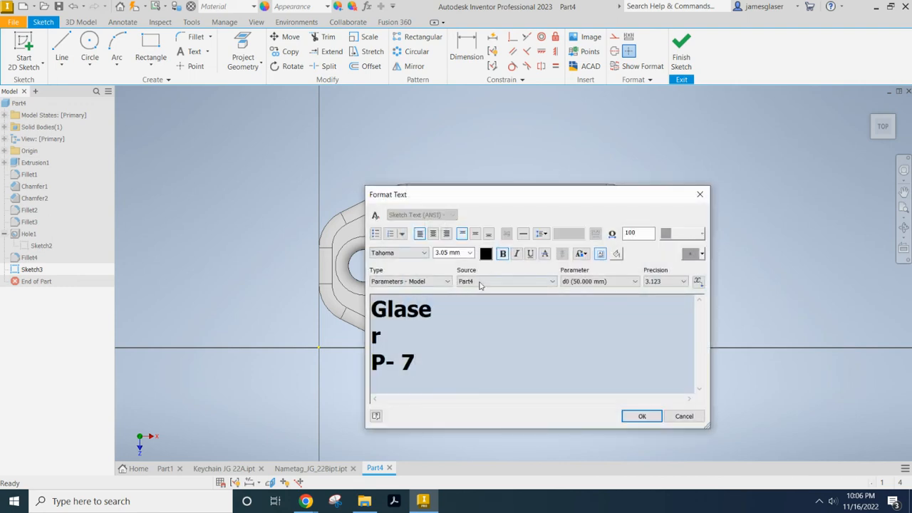
pyautogui.moveTo(428, 358); pyautogui.dragTo(372, 355)
pyautogui.click(433, 234)
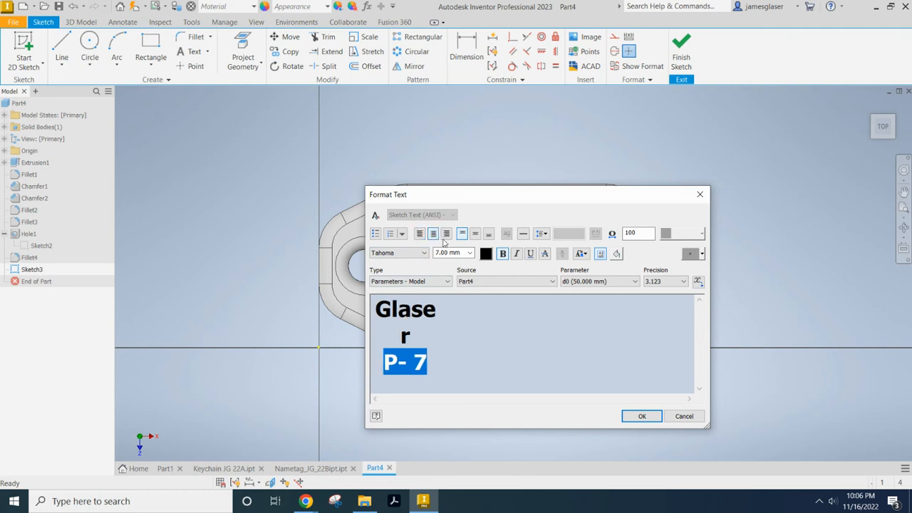
pyautogui.click(649, 419)
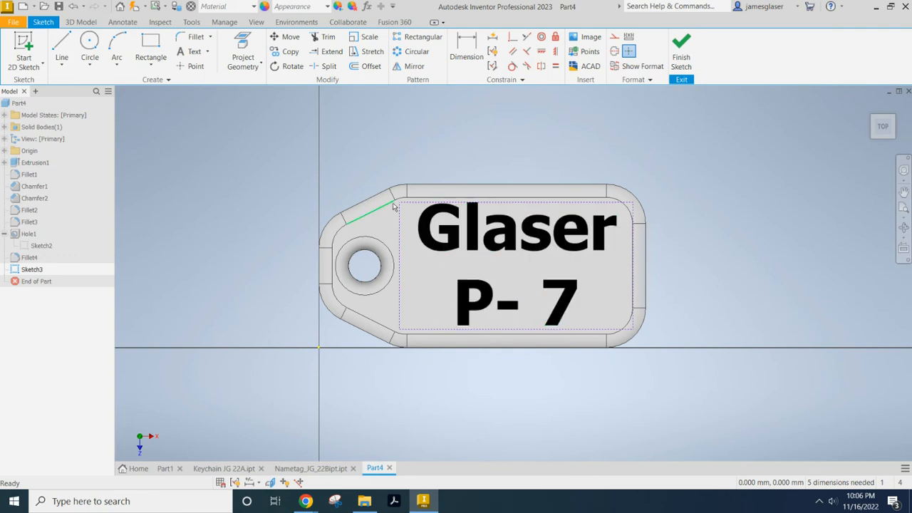
# Step: Shift the text box's left edge slightly away from the keyring hole, and finish the sketch
pyautogui.moveTo(401, 210)
pyautogui.mouseDown()
pyautogui.moveTo(478, 240)
pyautogui.moveTo(409, 214)
pyautogui.moveTo(406, 204)
pyautogui.mouseUp()
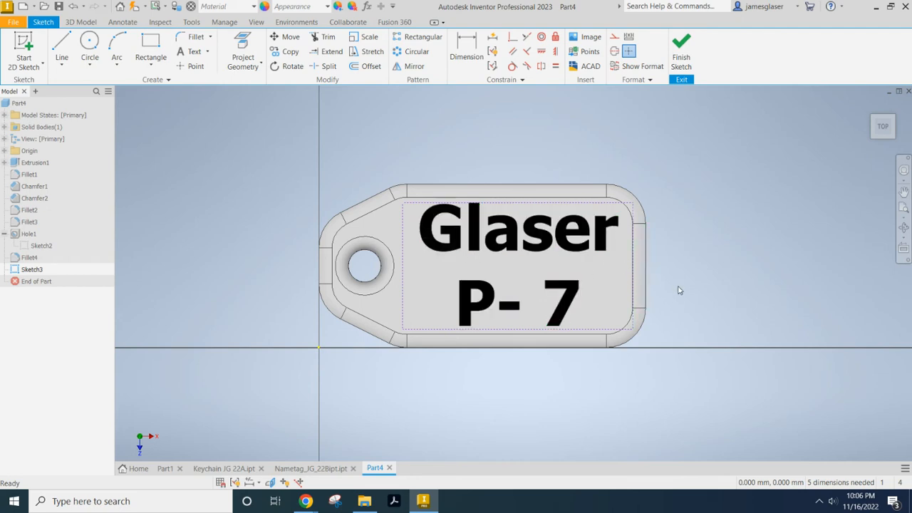
pyautogui.keyDown('shift'); pyautogui.moveTo(747, 328); pyautogui.dragTo(740, 308, button='middle'); pyautogui.keyUp('shift')
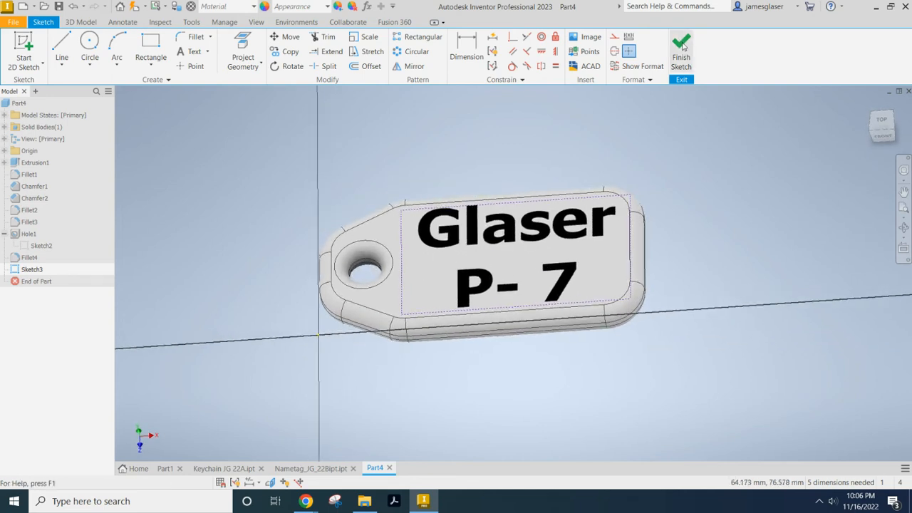
pyautogui.click(679, 57)
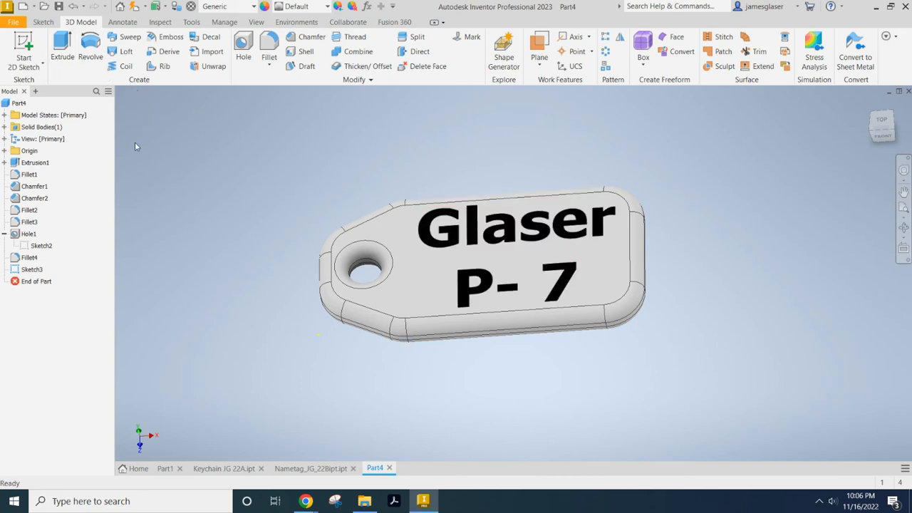
# Step: Engrave the sketch text 1.5 mm deep into the plate's top face with Emboss
pyautogui.click(169, 39)
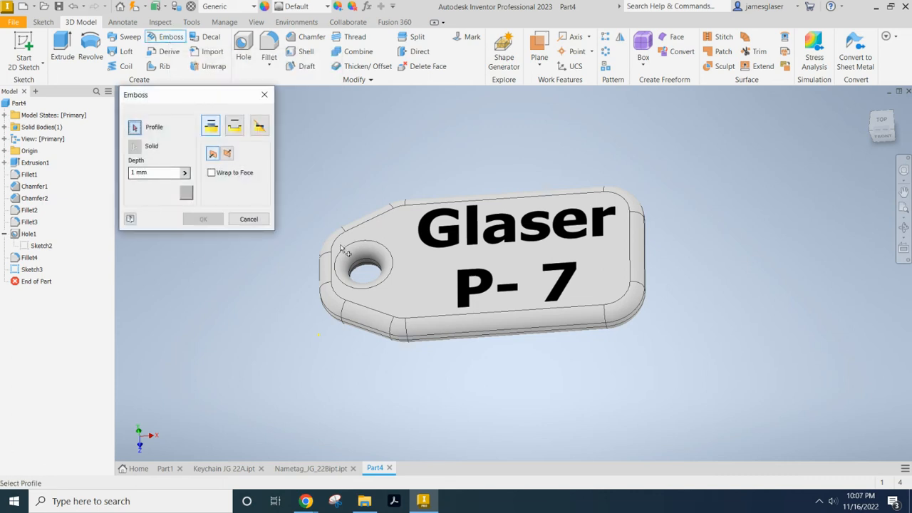
pyautogui.click(435, 246)
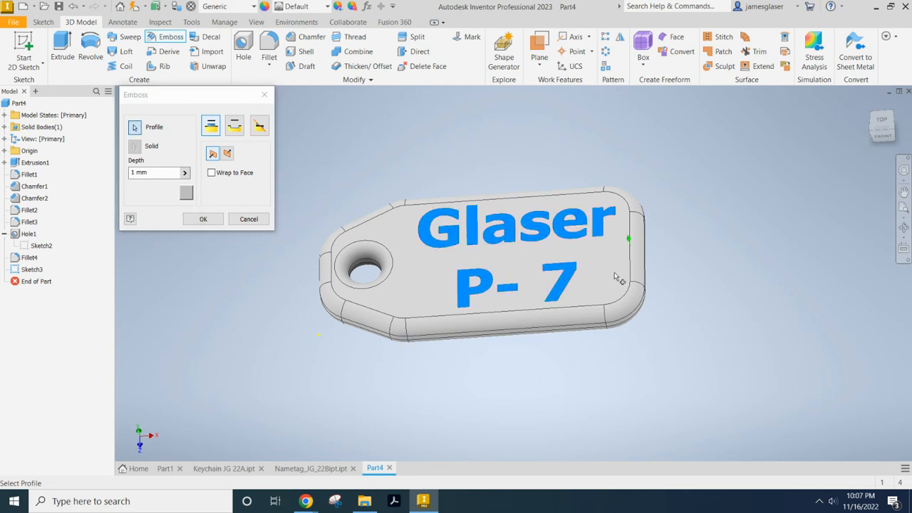
pyautogui.click(235, 126)
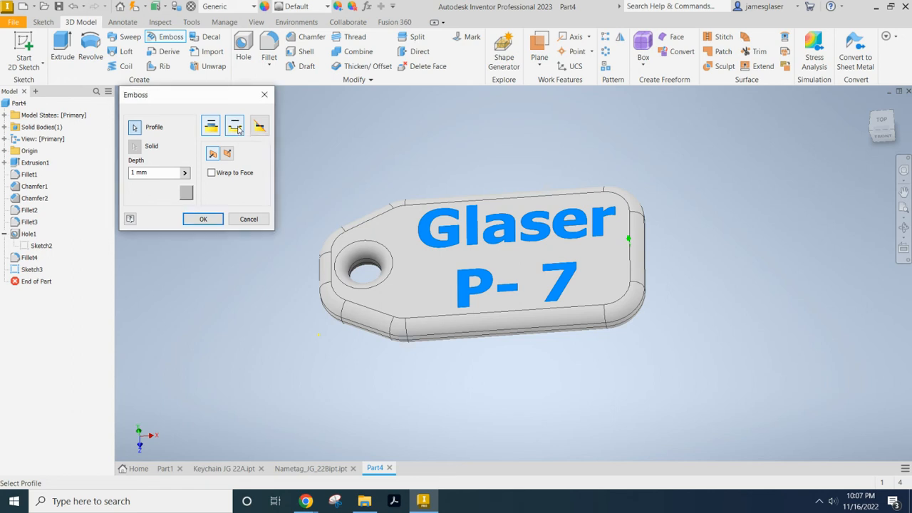
pyautogui.click(147, 172)
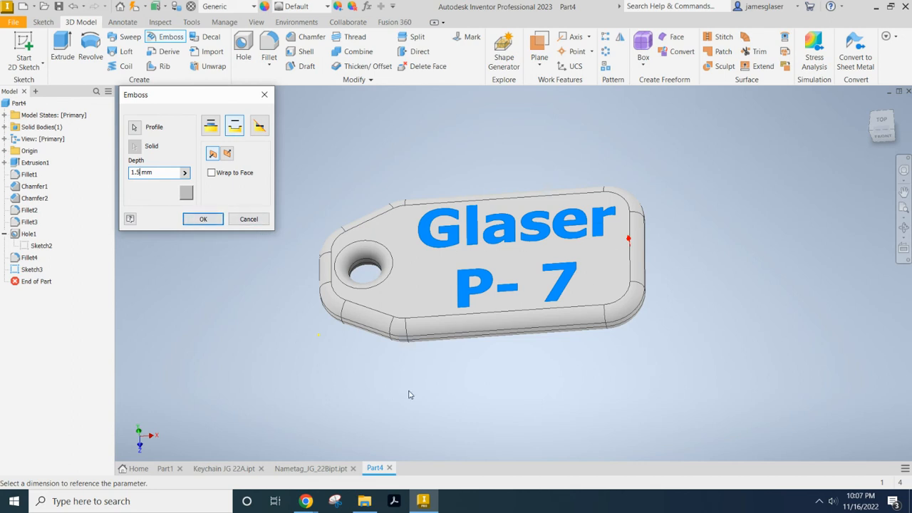
pyautogui.moveTo(419, 392)
pyautogui.mouseDown(button='middle')
pyautogui.moveTo(400, 373)
pyautogui.moveTo(404, 384)
pyautogui.mouseUp(button='middle')
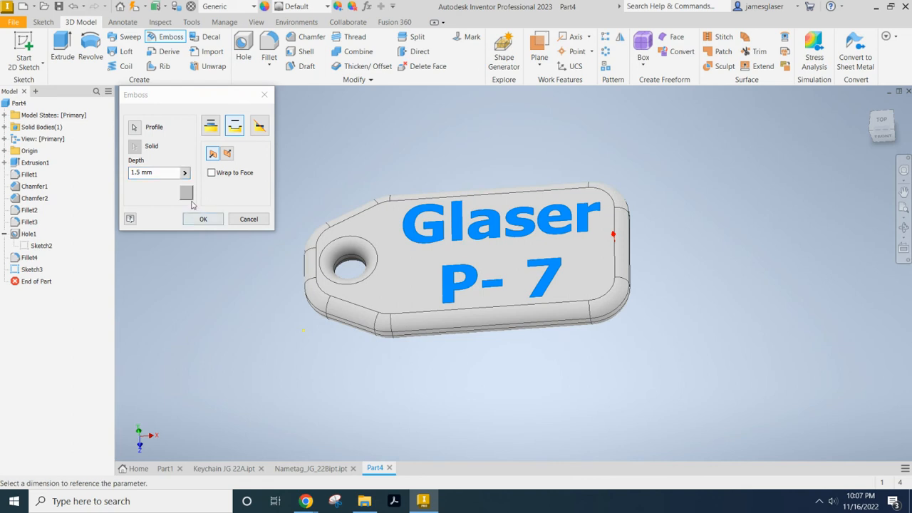
pyautogui.click(204, 221)
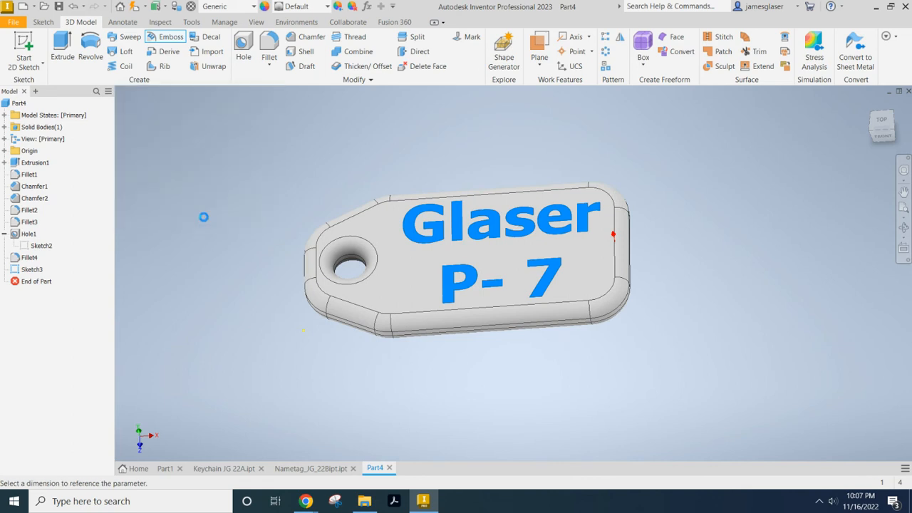
pyautogui.moveTo(583, 412); pyautogui.dragTo(543, 413)
pyautogui.keyDown('shift'); pyautogui.moveTo(543, 414); pyautogui.dragTo(561, 416, button='middle'); pyautogui.keyUp('shift')
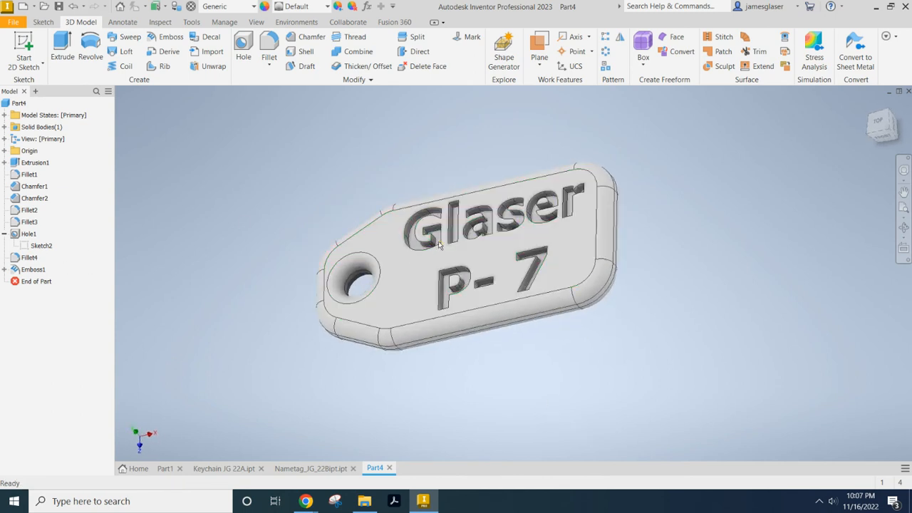
# Step: Edit the engraving feature to make the text's cut shallower
pyautogui.rightClick(28, 272)
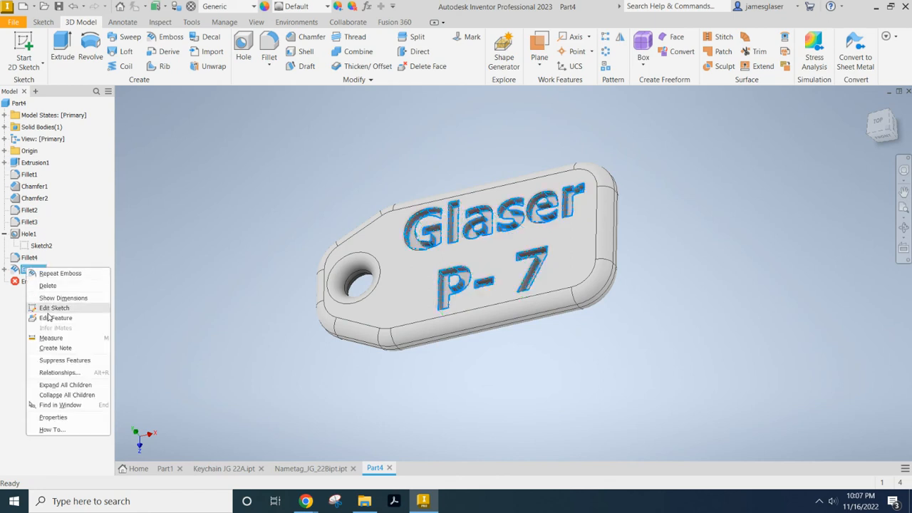
pyautogui.click(50, 319)
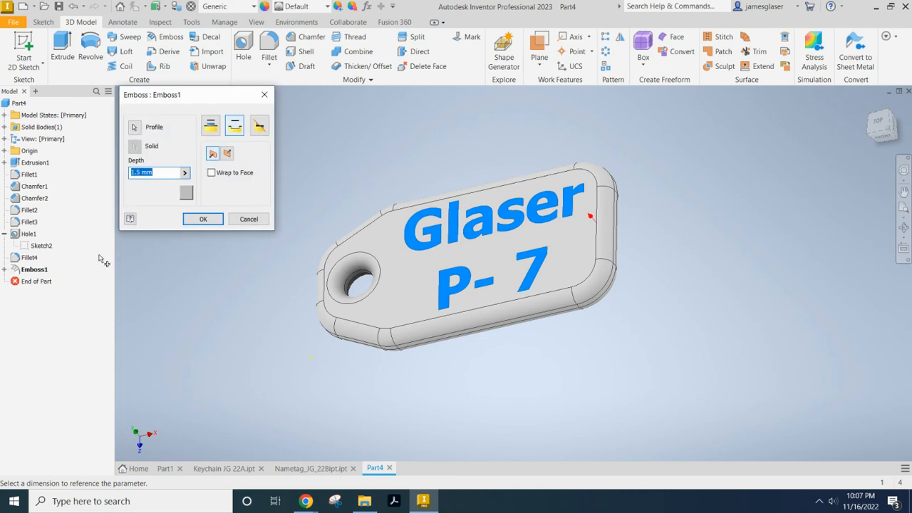
pyautogui.click(138, 173)
pyautogui.click(202, 220)
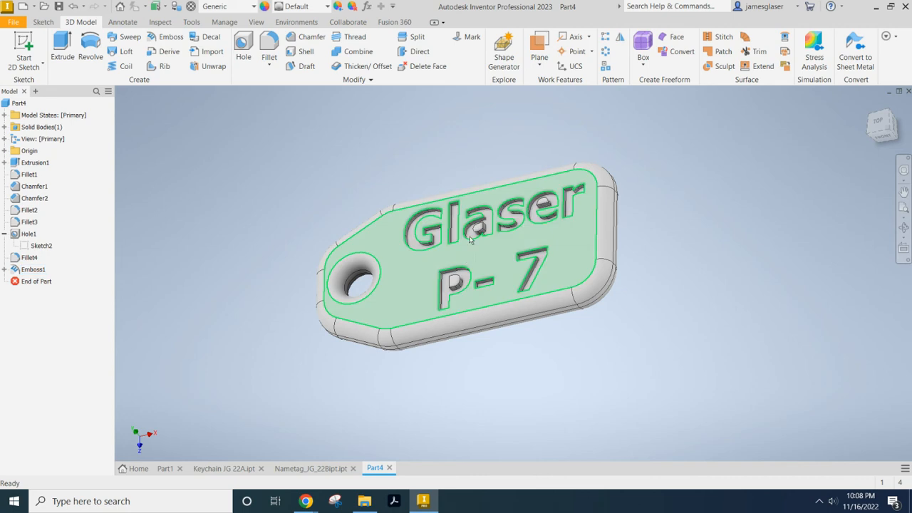
# Step: Open the engraved text's sketch to review its text formatting, and exit without editing it
pyautogui.click(5, 270)
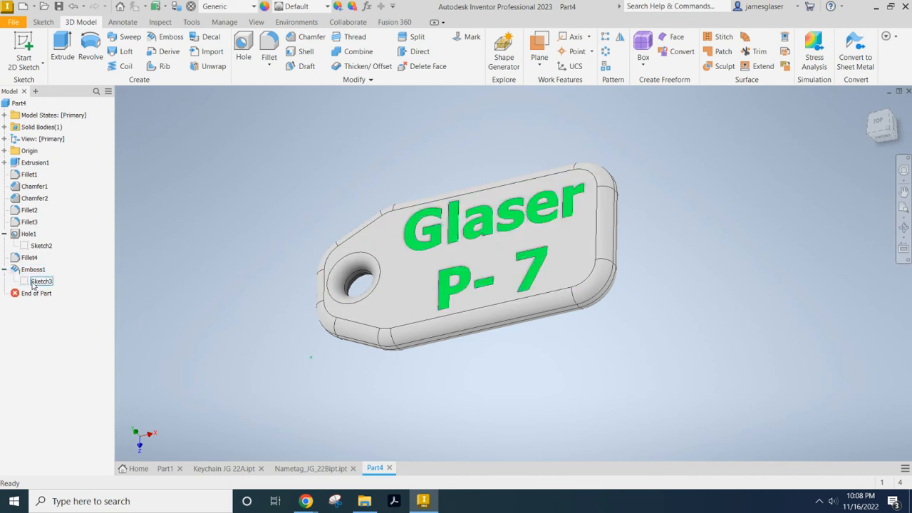
pyautogui.rightClick(32, 285)
pyautogui.click(44, 311)
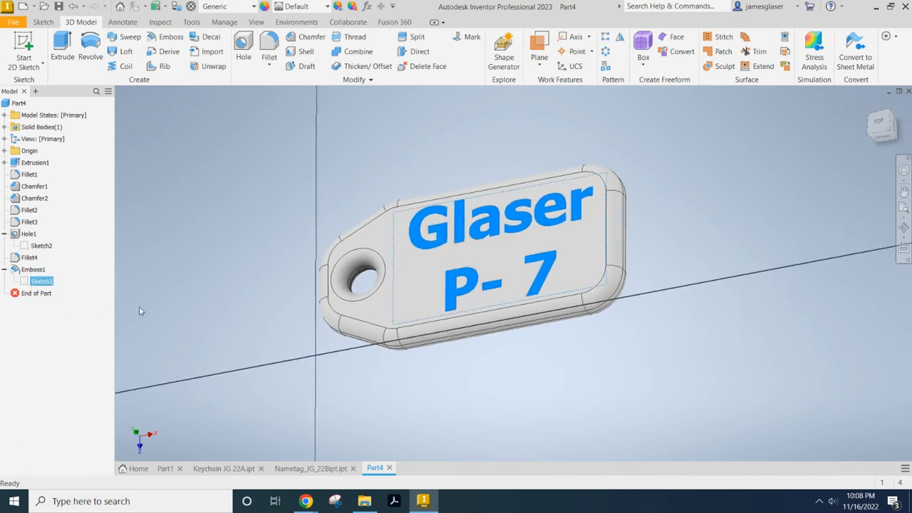
pyautogui.doubleClick(467, 219)
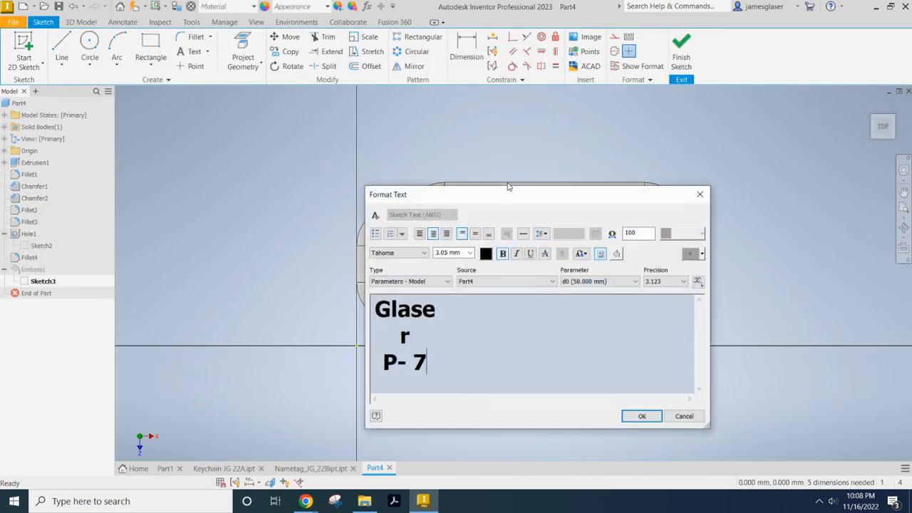
pyautogui.click(689, 414)
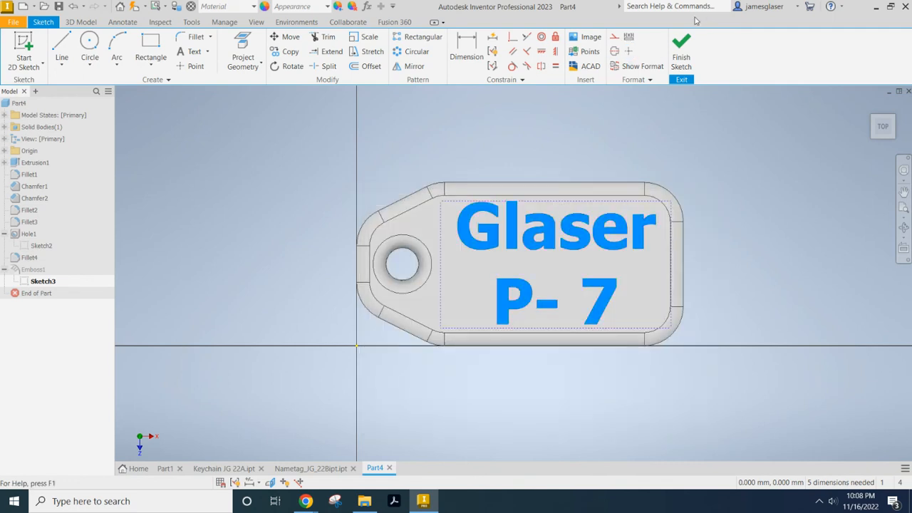
pyautogui.click(680, 46)
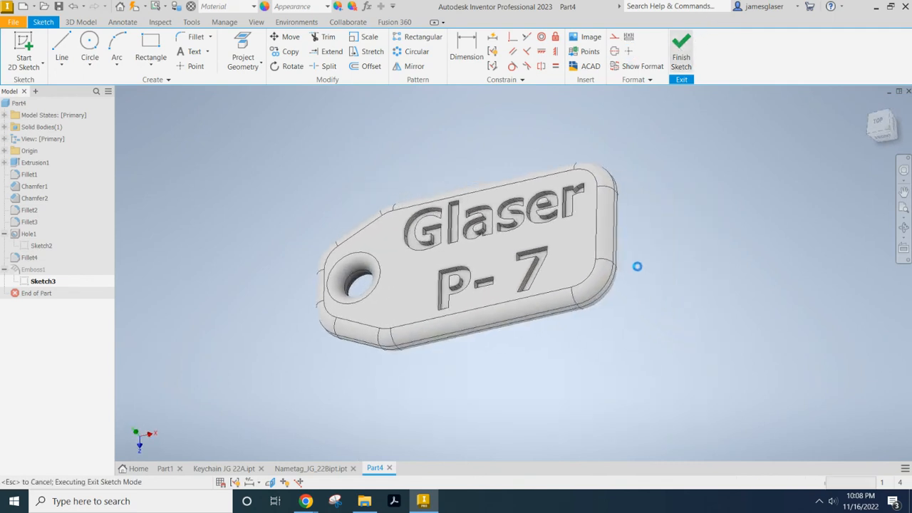
pyautogui.keyDown('shift'); pyautogui.moveTo(676, 342); pyautogui.dragTo(463, 257, button='middle'); pyautogui.keyUp('shift')
pyautogui.click(454, 248)
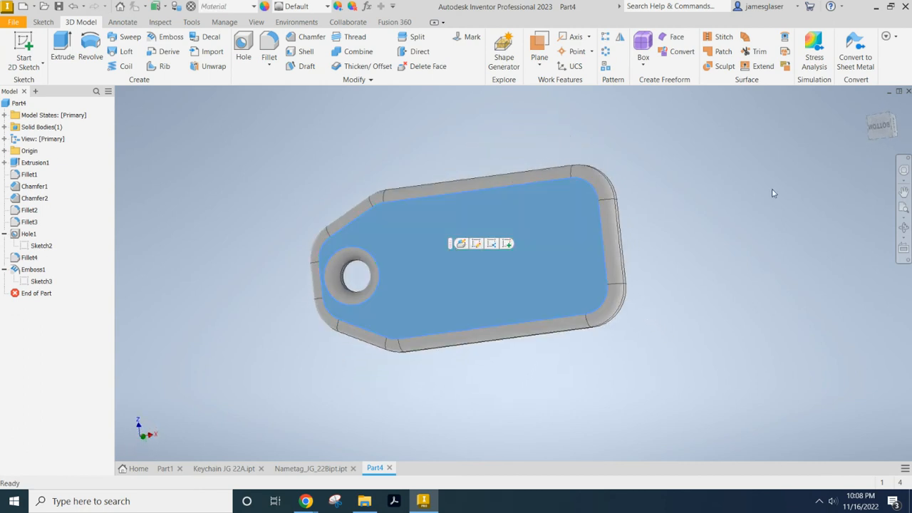
pyautogui.keyDown('shift'); pyautogui.moveTo(771, 189); pyautogui.dragTo(587, 252, button='middle'); pyautogui.keyUp('shift')
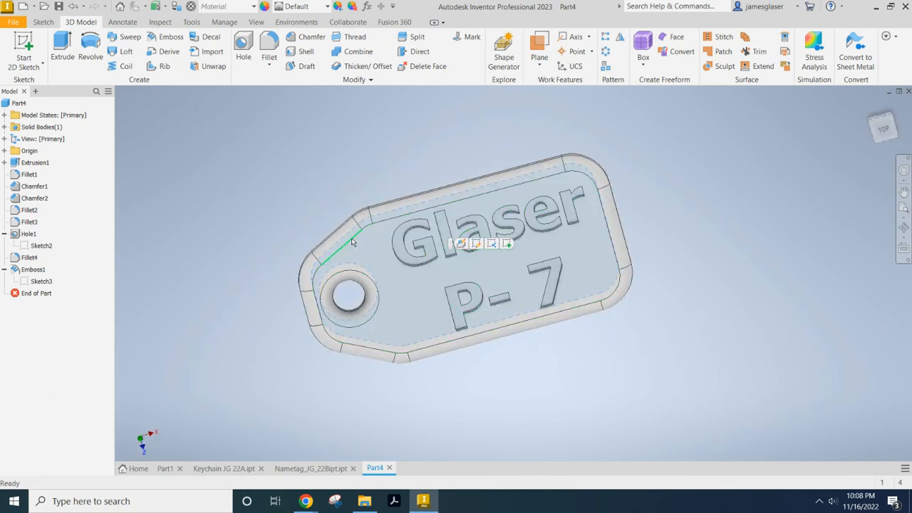
pyautogui.moveTo(357, 249)
pyautogui.keyDown('shift'); pyautogui.moveTo(470, 382); pyautogui.dragTo(488, 377, button='middle'); pyautogui.keyUp('shift')
pyautogui.click(490, 379)
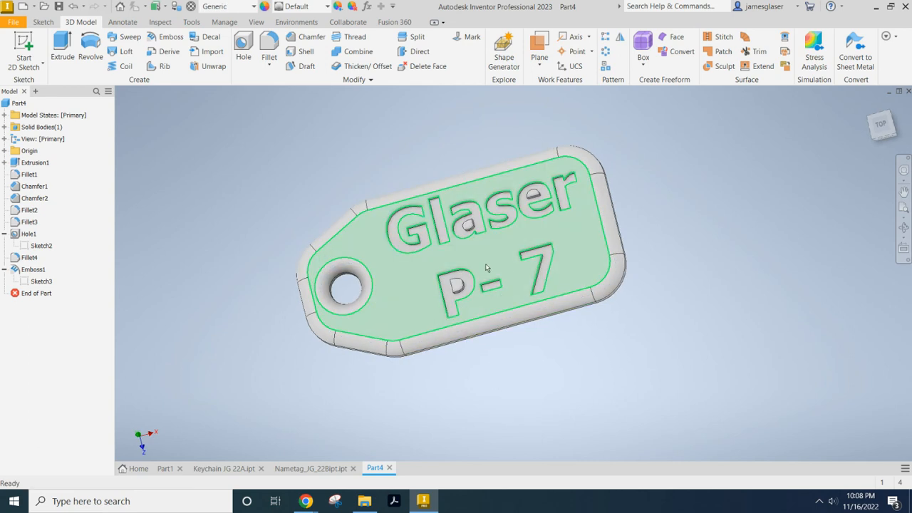
# Step: Start saving the part in the Inventor 2023 folder on the E: drive and create a new folder there
pyautogui.click(14, 22)
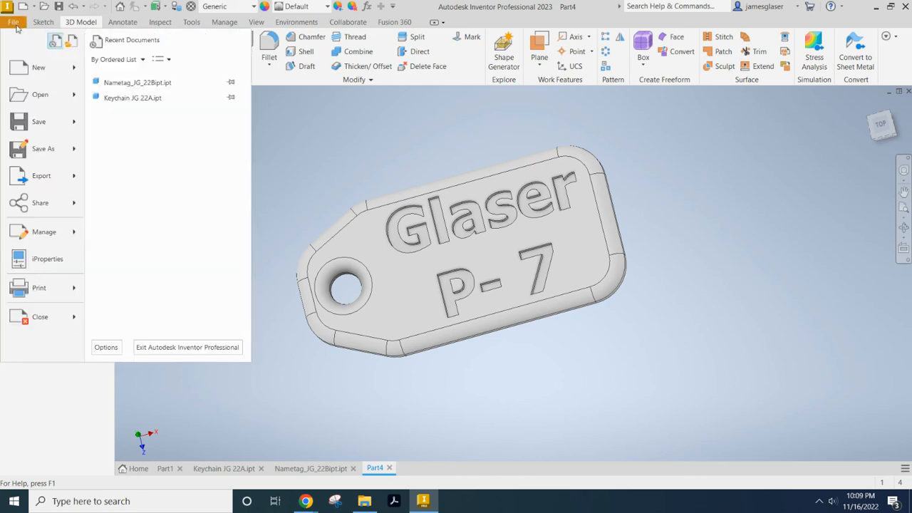
pyautogui.moveTo(36, 132)
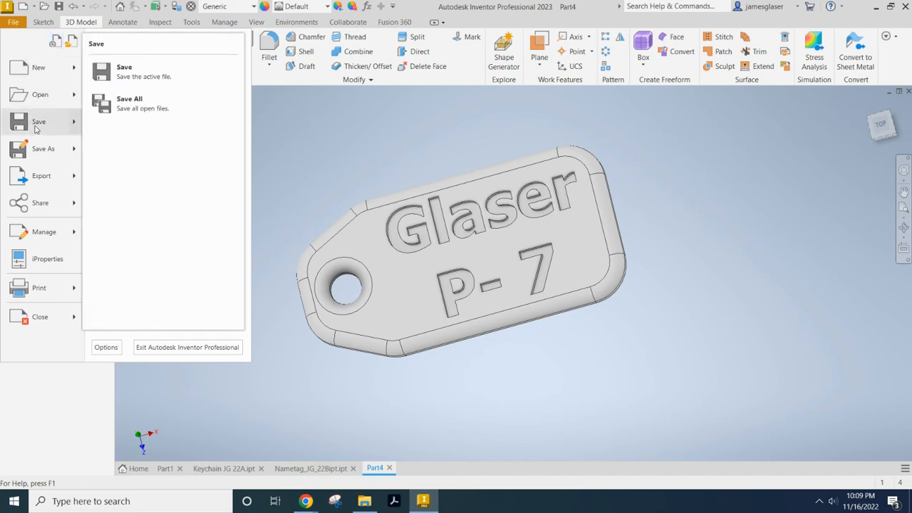
pyautogui.click(37, 124)
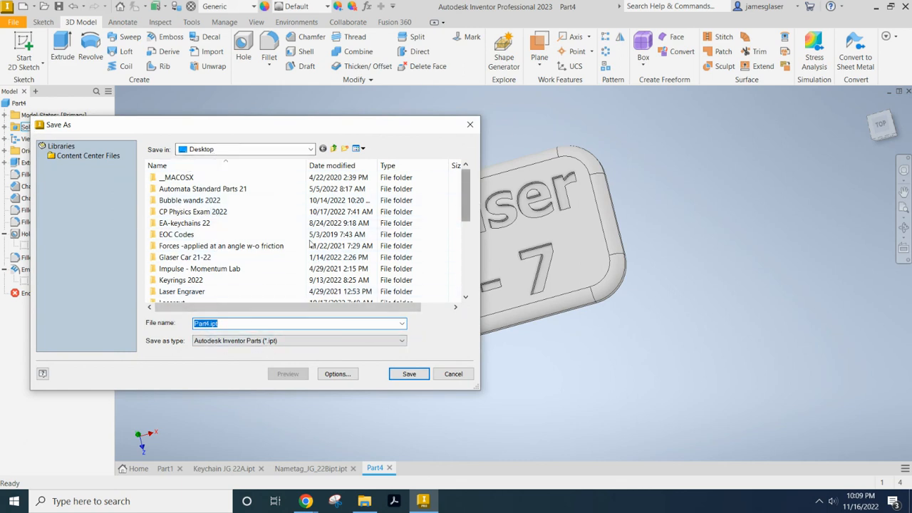
pyautogui.click(312, 151)
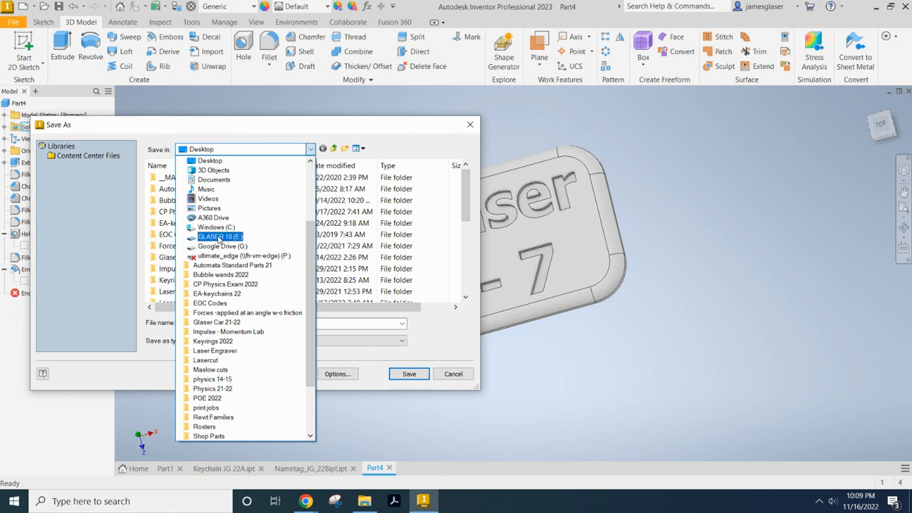
pyautogui.click(219, 238)
pyautogui.scroll(-4, 214, 228)
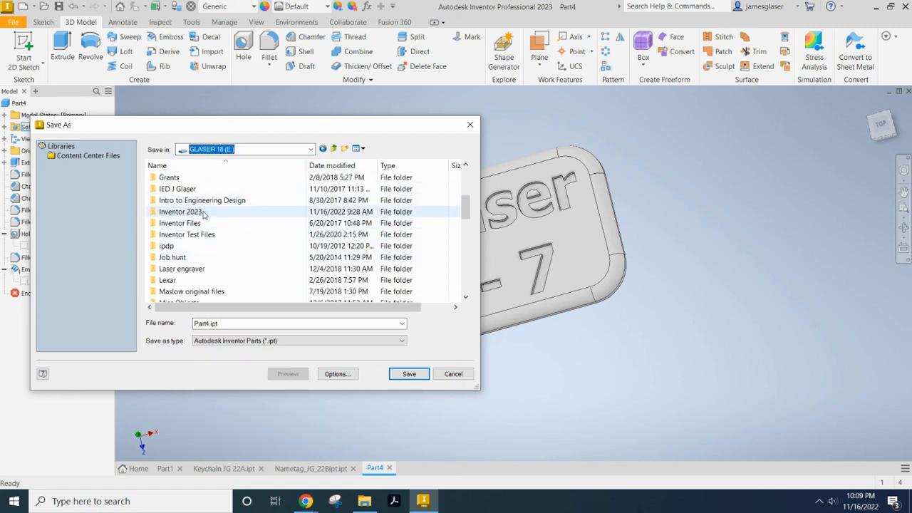
pyautogui.doubleClick(205, 213)
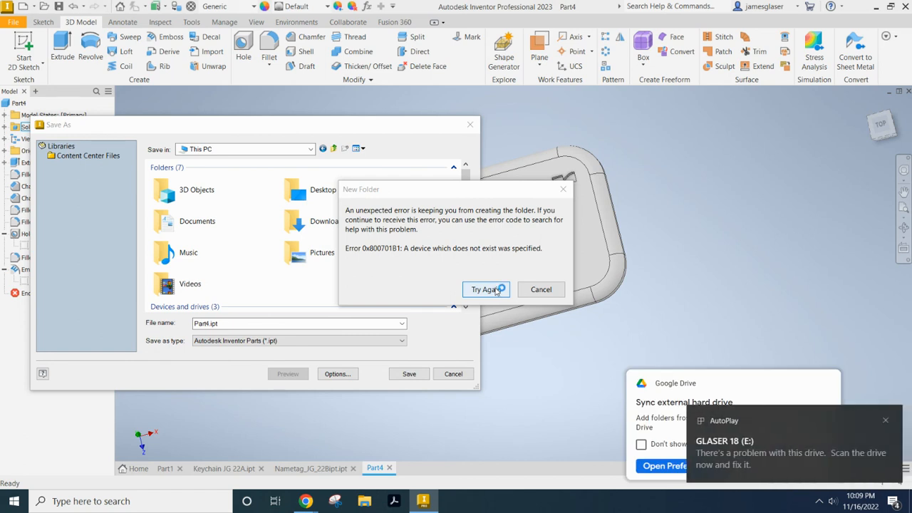
pyautogui.click(486, 289)
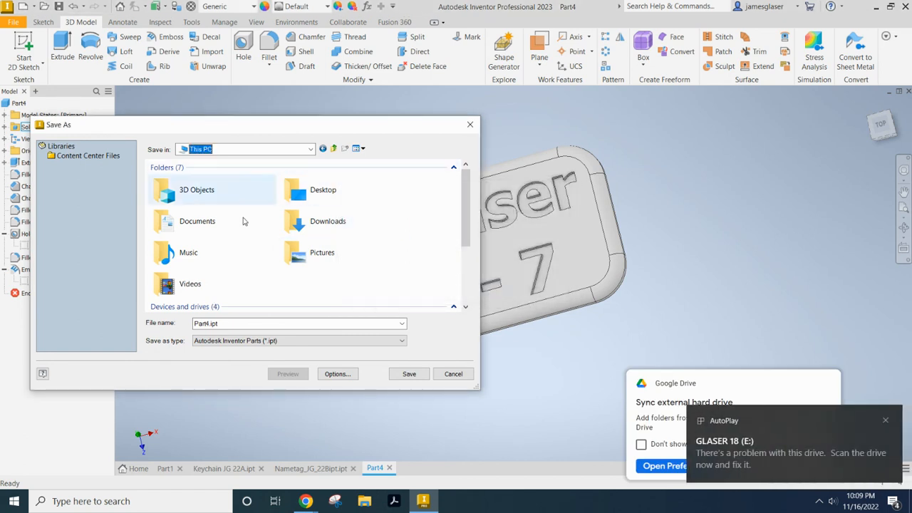
# Step: Return the save location to the Inventor 2023 folder on the E: drive
pyautogui.click(310, 150)
pyautogui.scroll(3, 309, 153)
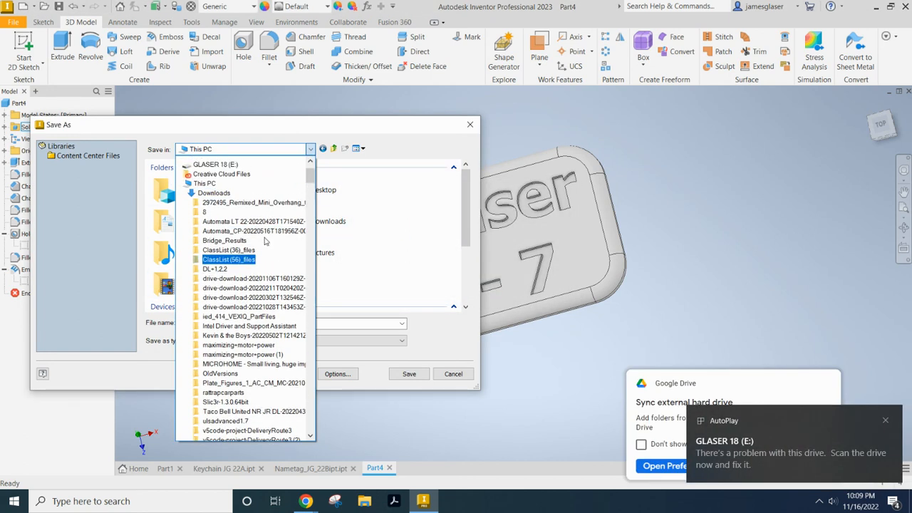
pyautogui.click(215, 217)
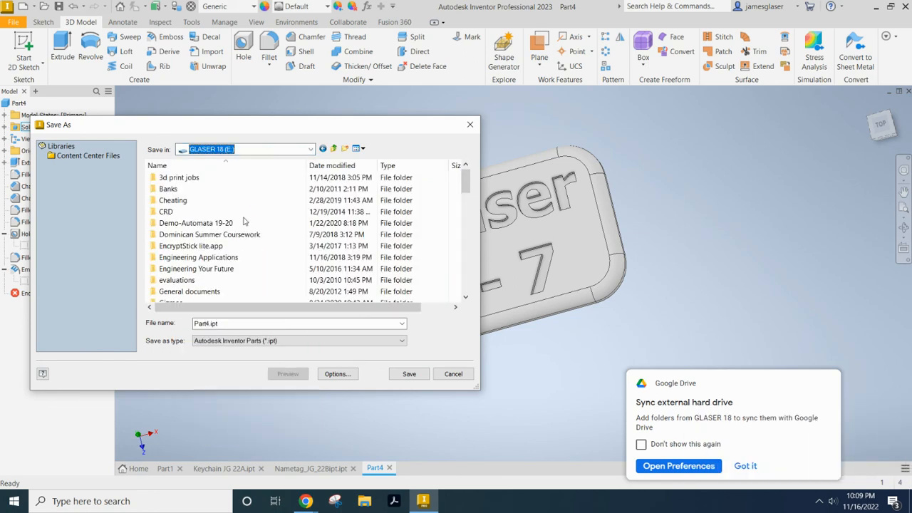
pyautogui.doubleClick(217, 271)
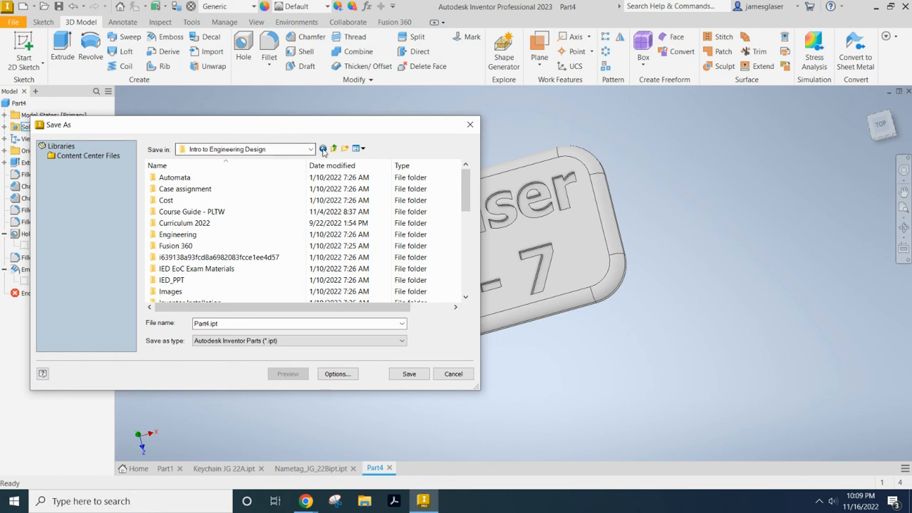
pyautogui.click(325, 149)
pyautogui.scroll(-2, 224, 246)
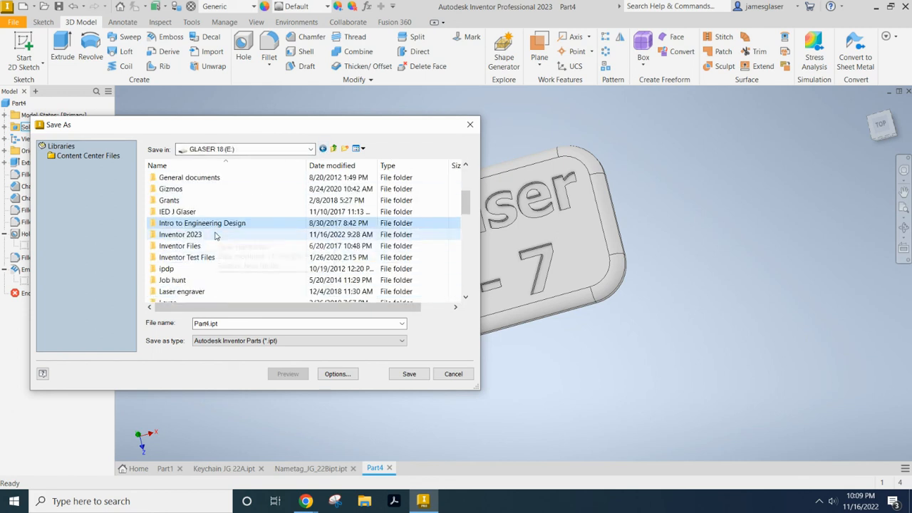
pyautogui.doubleClick(207, 237)
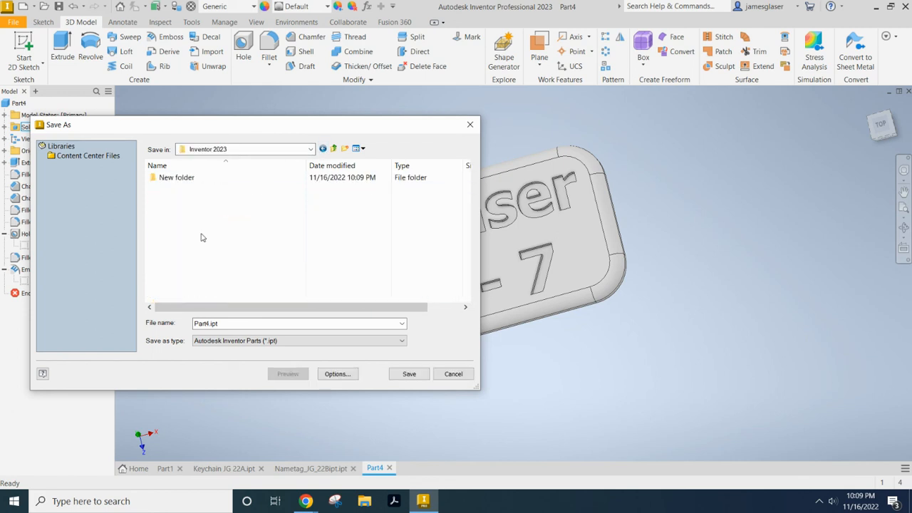
# Step: Rename the new folder inside Inventor 2023 as "Intro 23"
pyautogui.click(189, 178)
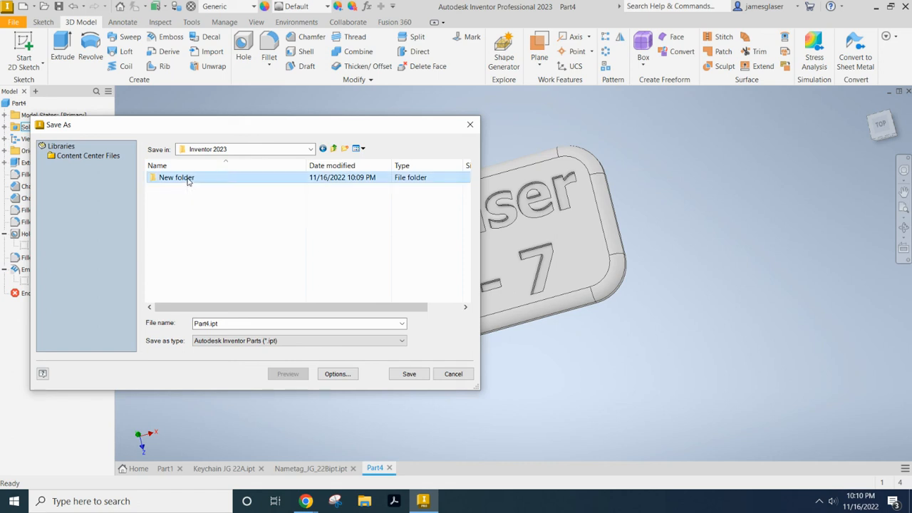
pyautogui.rightClick(189, 182)
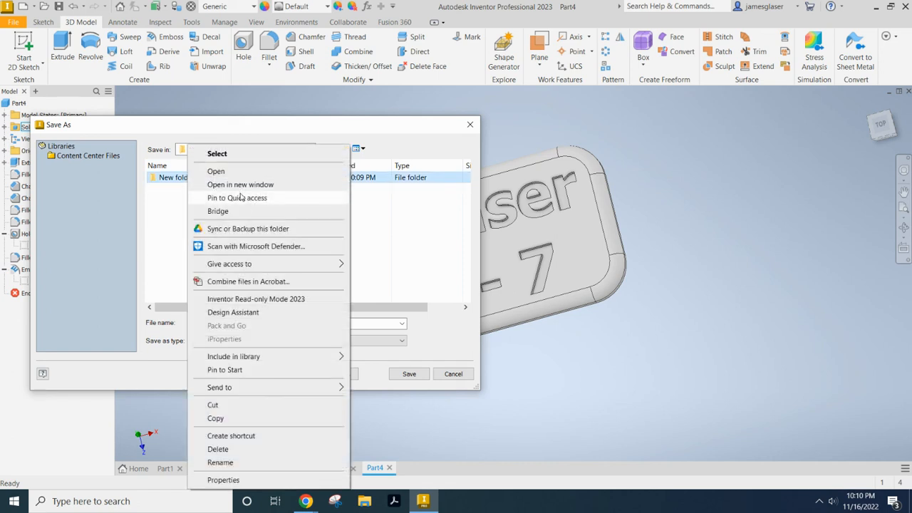
pyautogui.click(236, 463)
pyautogui.write('I')
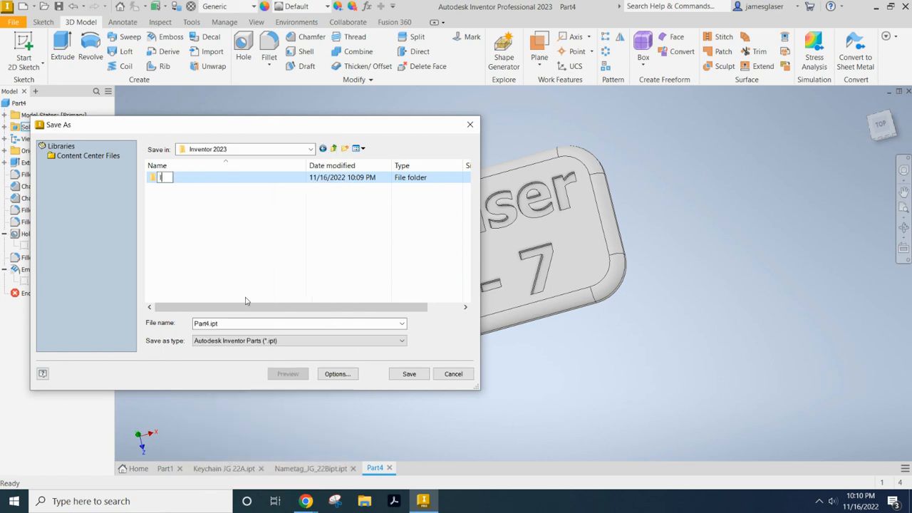
pyautogui.write('ntro 23')
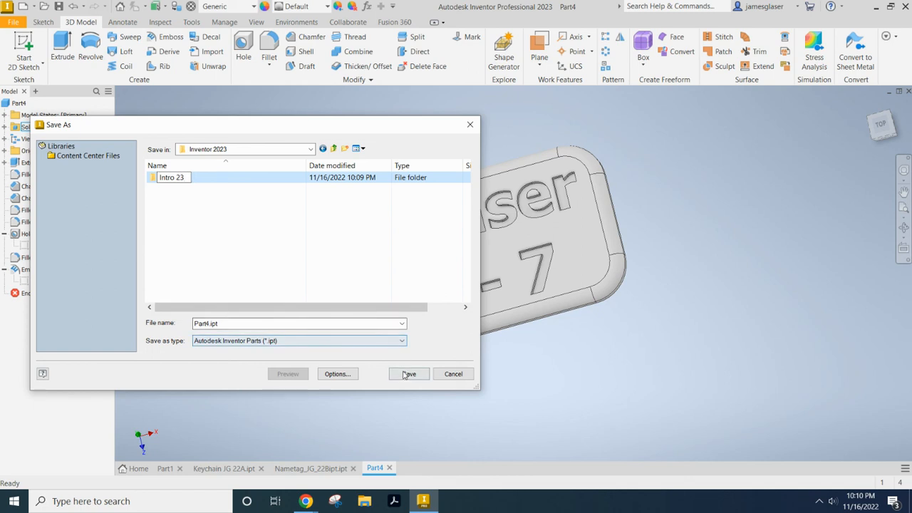
# Step: Name the part file "Nametag JG.ipt" and save it in the Inventor 2023 folder
pyautogui.doubleClick(206, 323)
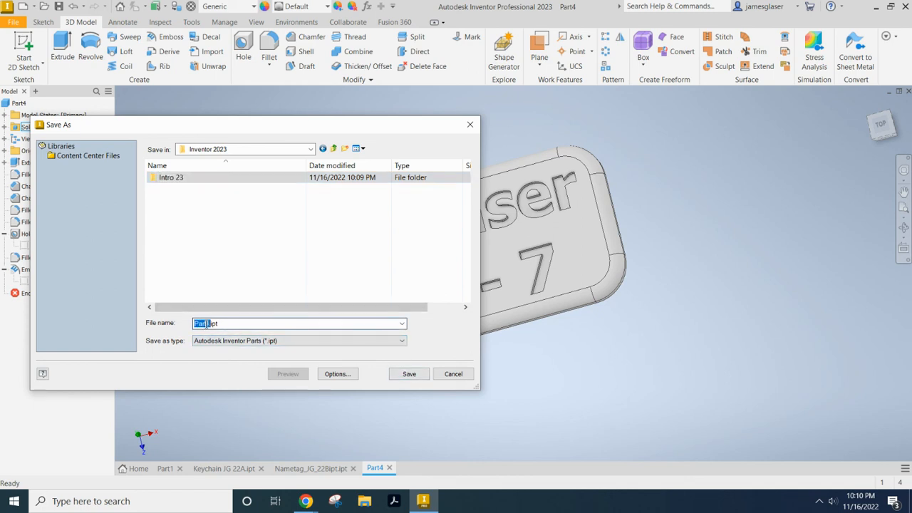
pyautogui.write('Nametag JG')
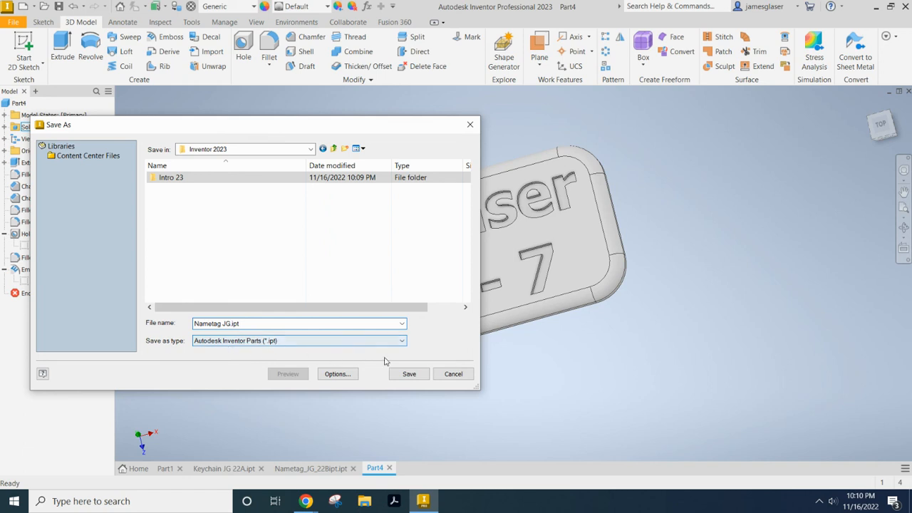
pyautogui.click(409, 375)
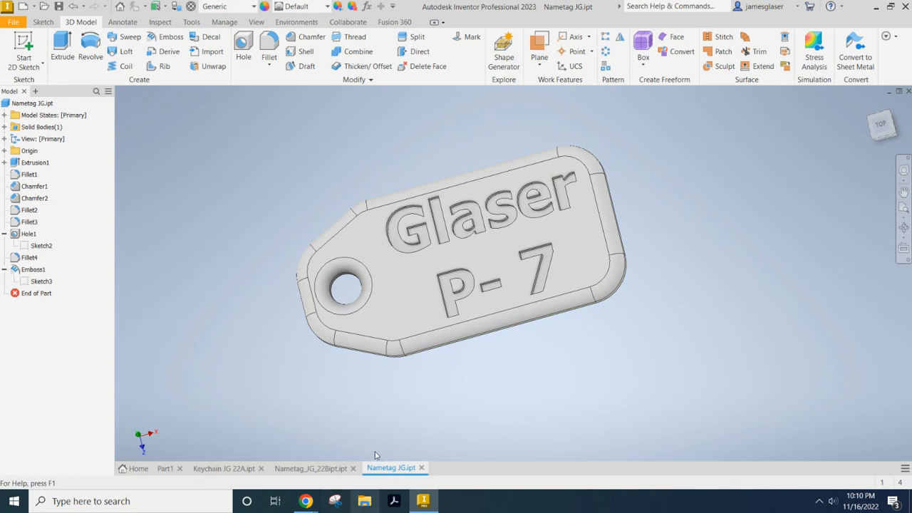
# Step: Switch to File Explorer, look for the saved nametag part in the E: drive's Inventor 2023 folder, open it from there, and close File Explorer
pyautogui.click(364, 498)
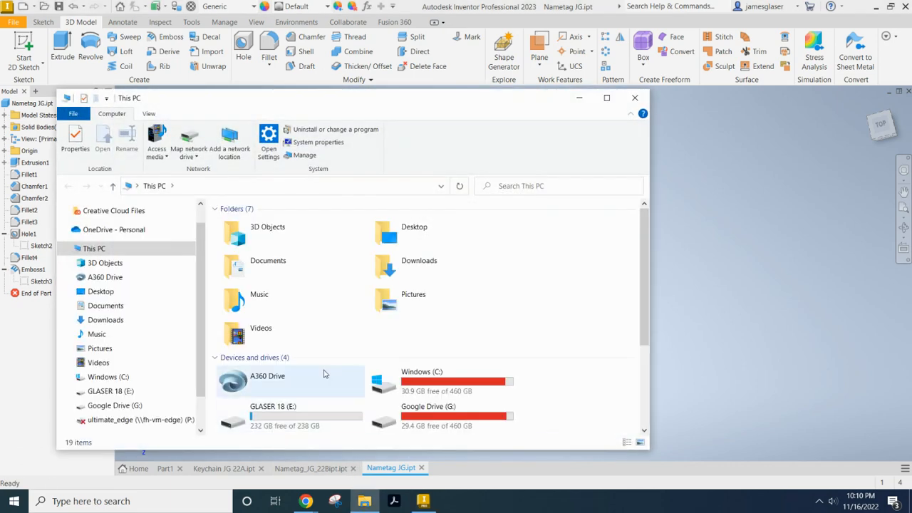
pyautogui.click(106, 392)
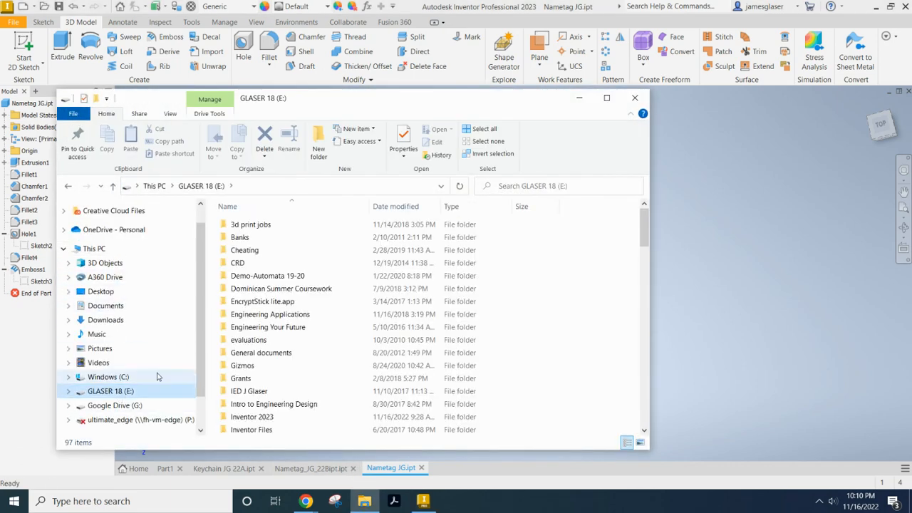
pyautogui.scroll(-2, 270, 360)
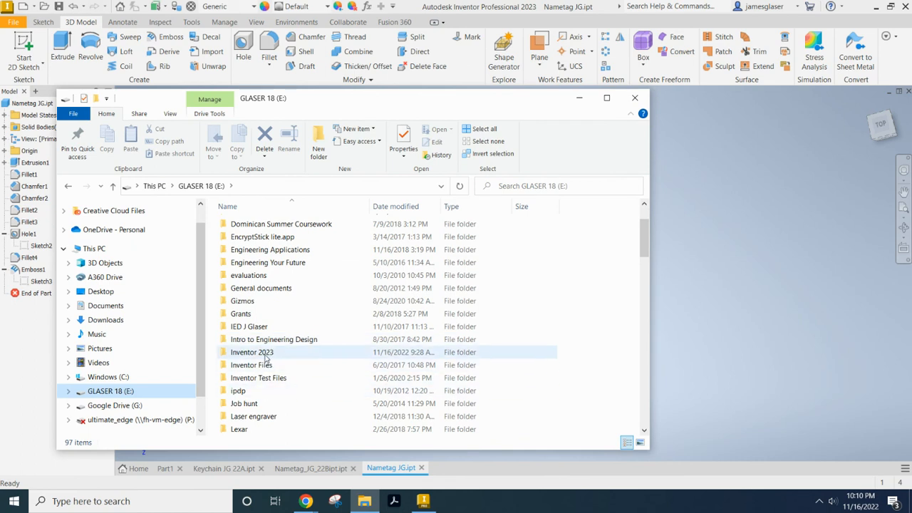
pyautogui.doubleClick(285, 352)
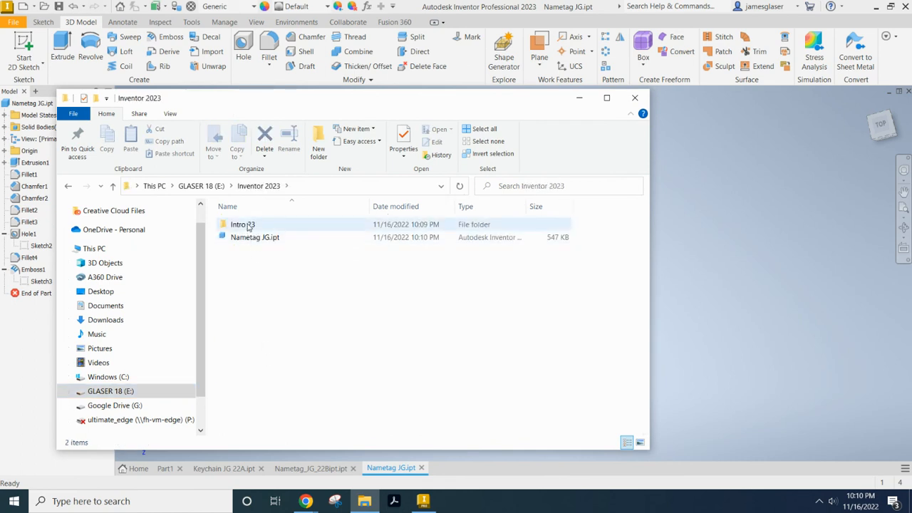
pyautogui.doubleClick(246, 225)
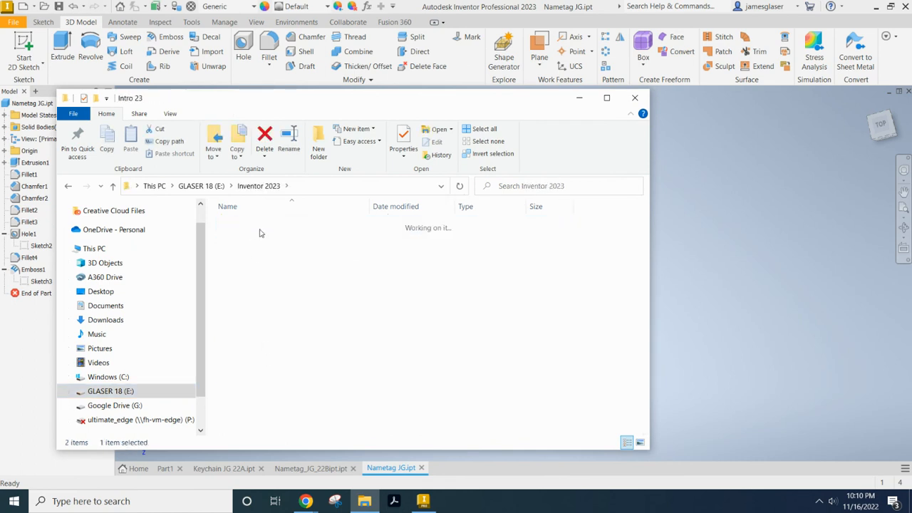
pyautogui.click(69, 187)
pyautogui.doubleClick(266, 241)
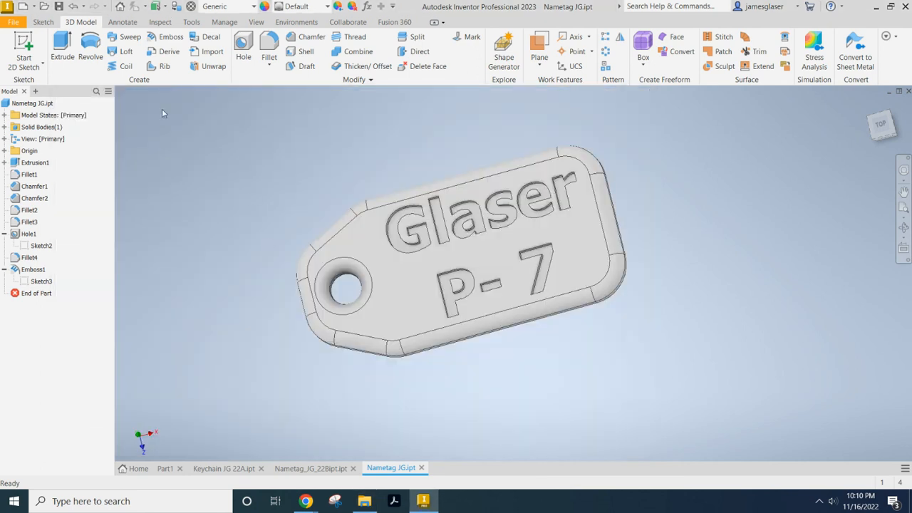
pyautogui.click(364, 501)
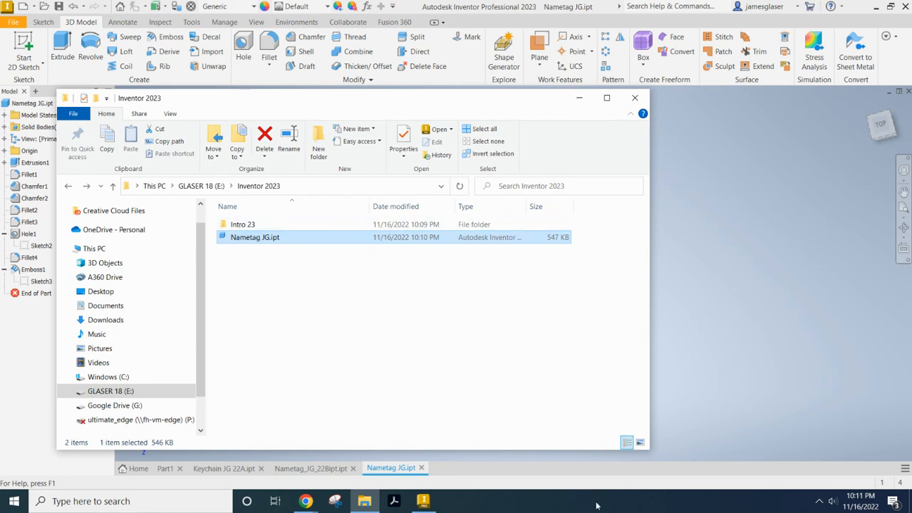
pyautogui.click(635, 98)
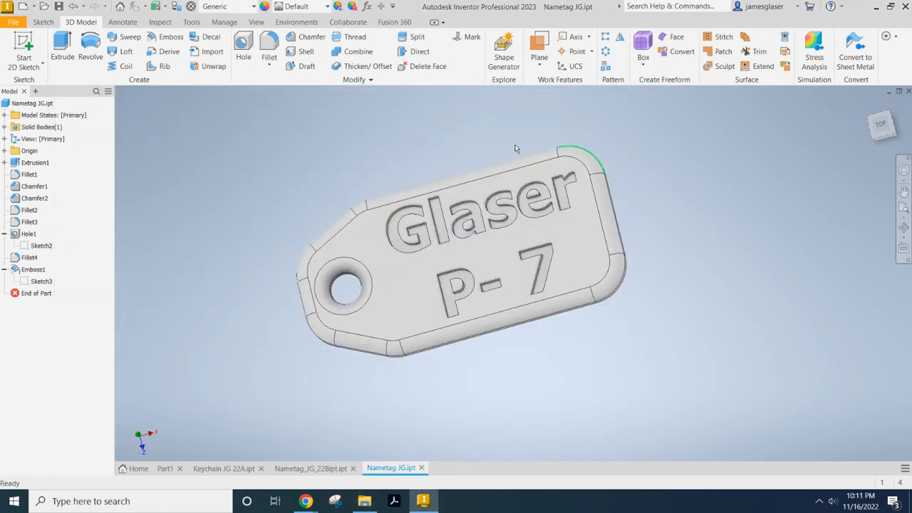
# Step: Export the nametag to a CAD format as an STL file in the Intro 23 folder, keeping the name Nametag JG
pyautogui.click(14, 22)
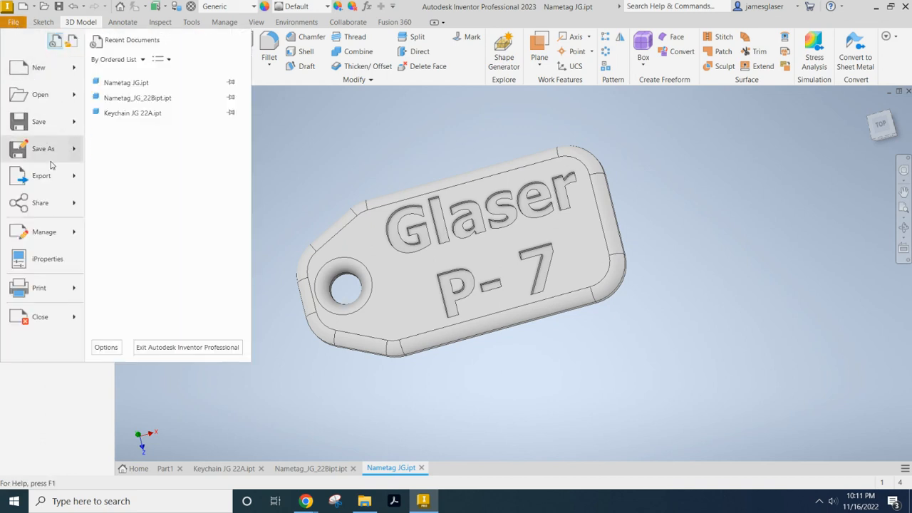
pyautogui.moveTo(53, 178)
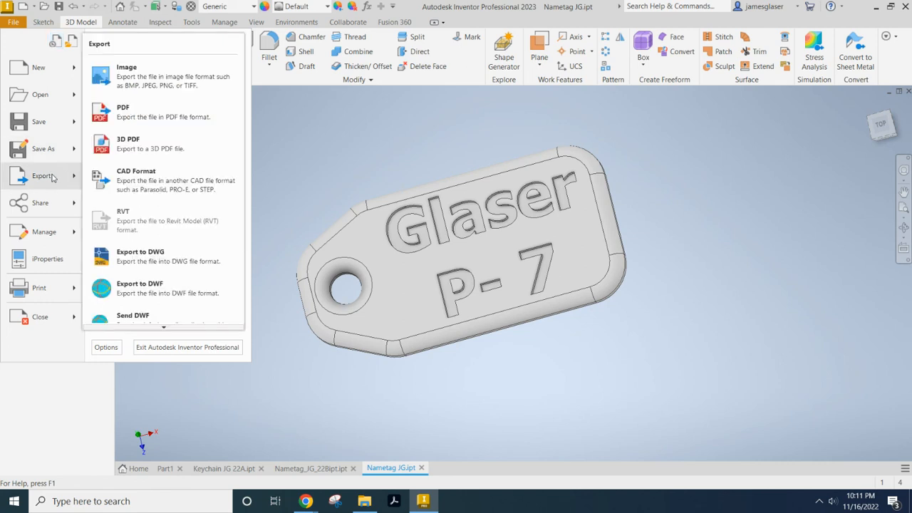
pyautogui.click(153, 186)
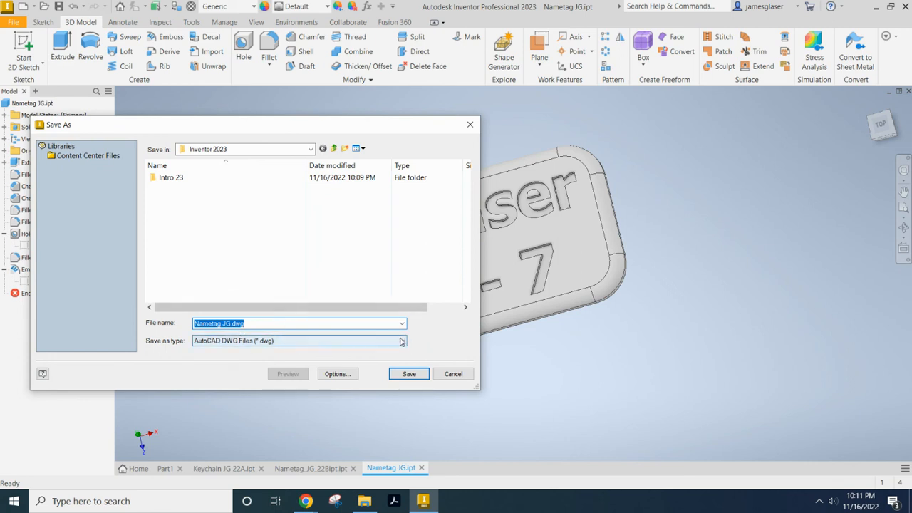
pyautogui.doubleClick(177, 177)
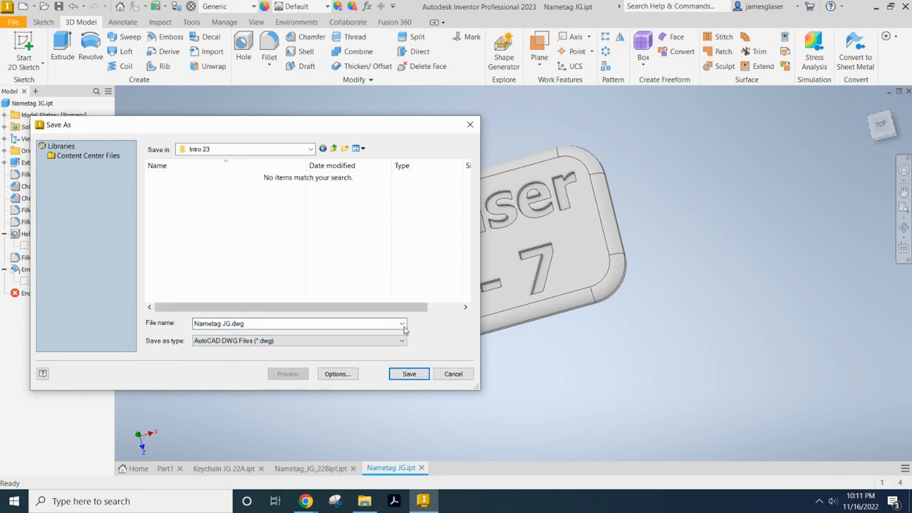
pyautogui.click(391, 344)
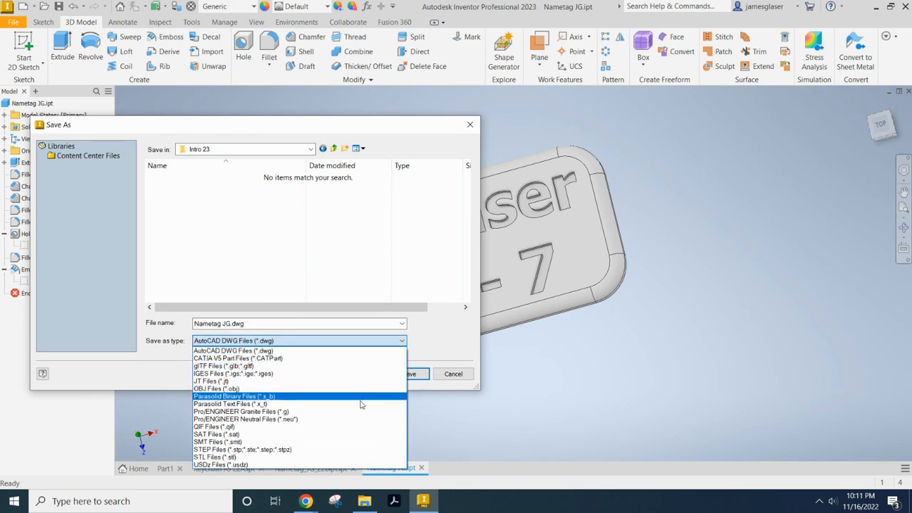
pyautogui.click(231, 458)
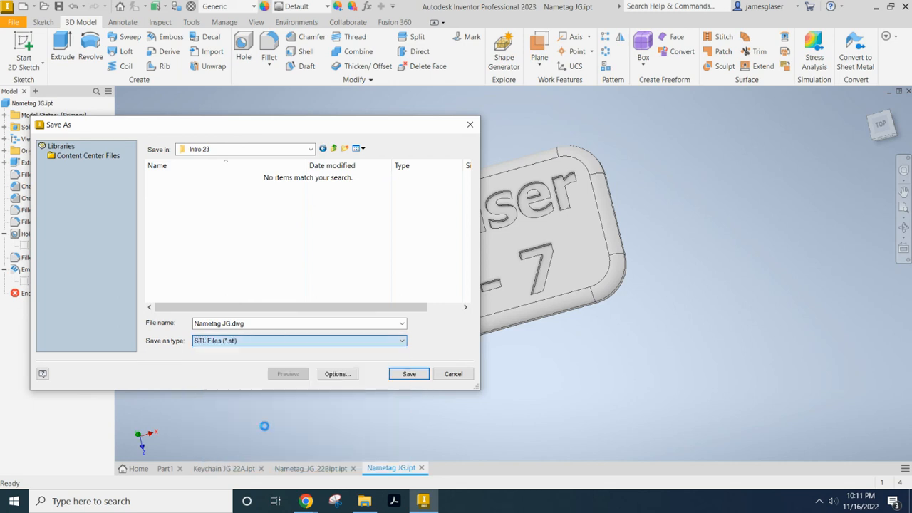
pyautogui.click(410, 374)
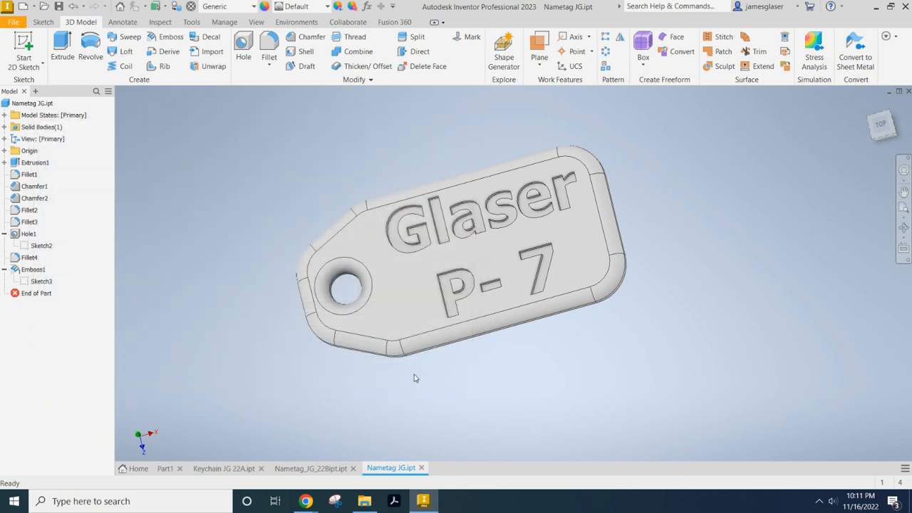
# Step: Switch to File Explorer, look in the Intro 23 folder for the exported Nametag JG.stl file, and return to the nametag model in Inventor
pyautogui.click(366, 504)
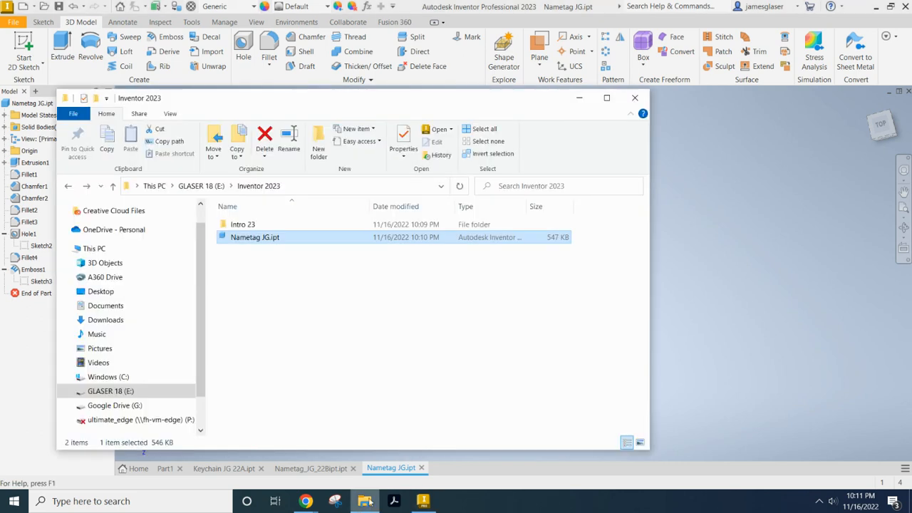
pyautogui.doubleClick(252, 224)
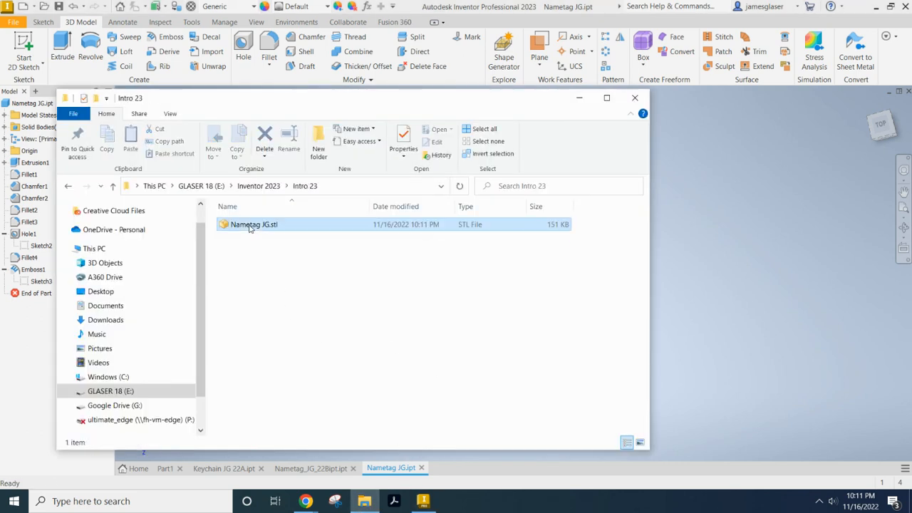
pyautogui.click(253, 227)
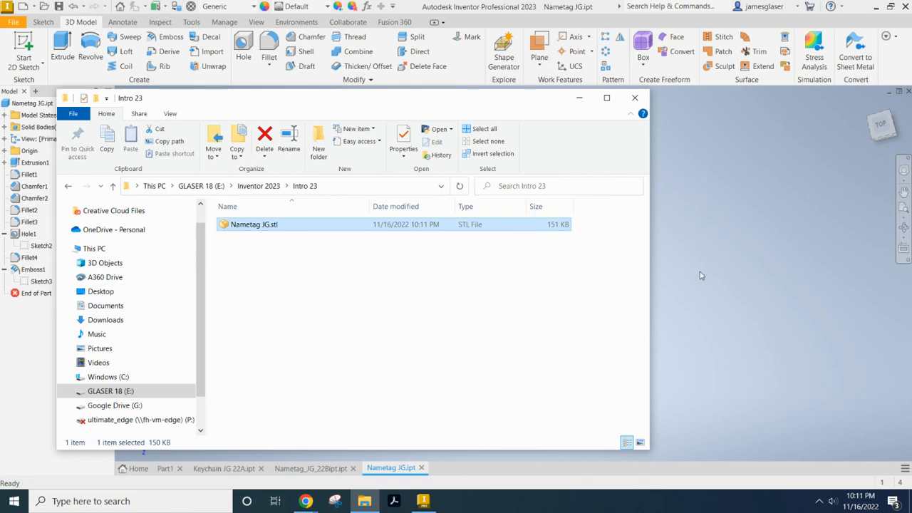
pyautogui.click(726, 259)
pyautogui.click(364, 501)
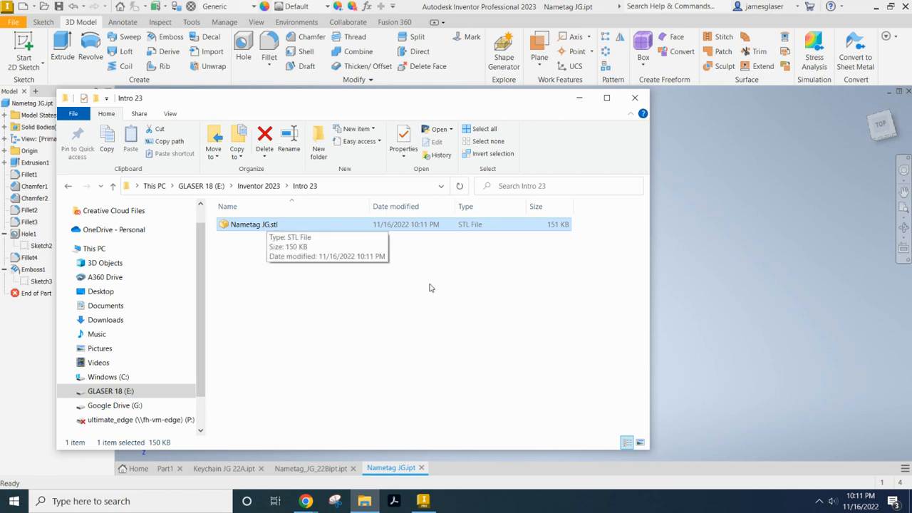
pyautogui.click(579, 99)
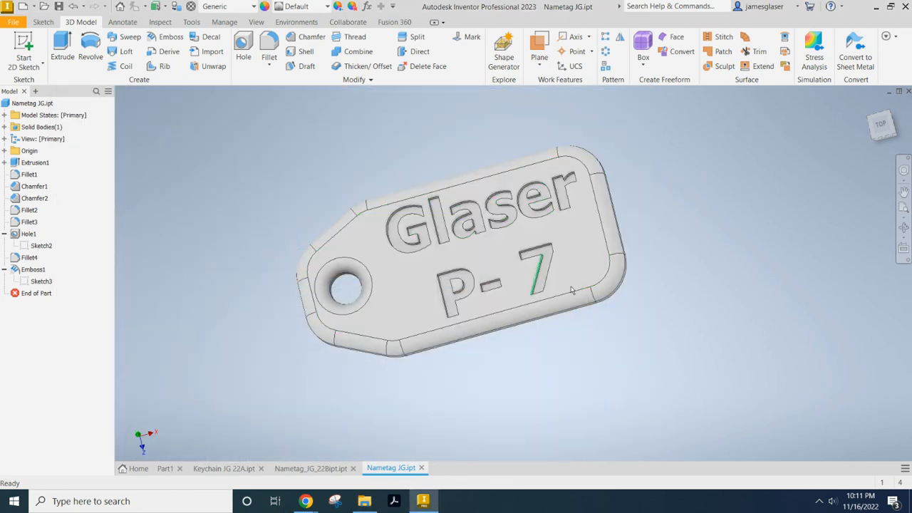
pyautogui.keyDown('shift'); pyautogui.moveTo(634, 398); pyautogui.dragTo(652, 408, button='middle'); pyautogui.keyUp('shift')
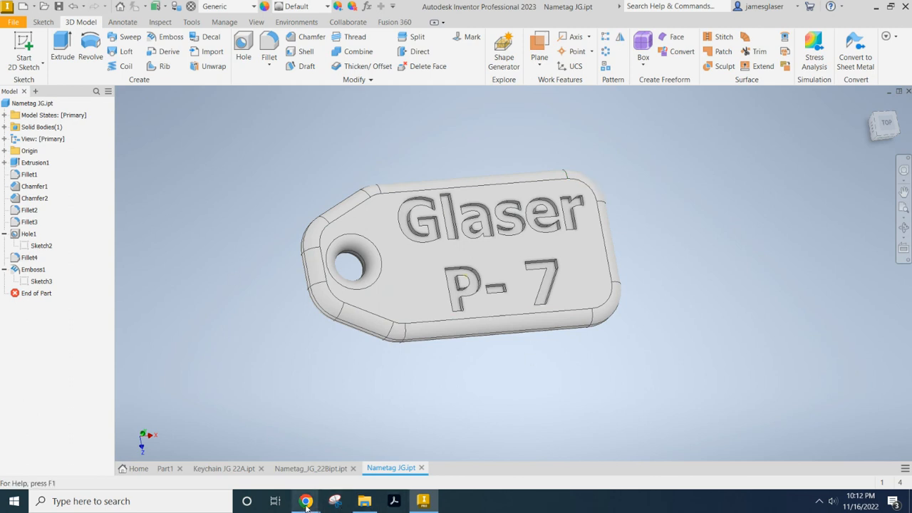
pyautogui.moveTo(310, 504)
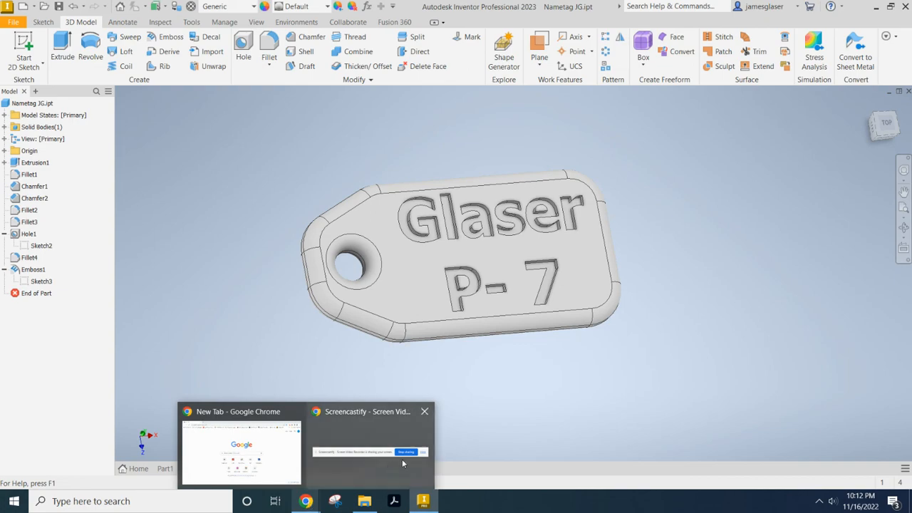